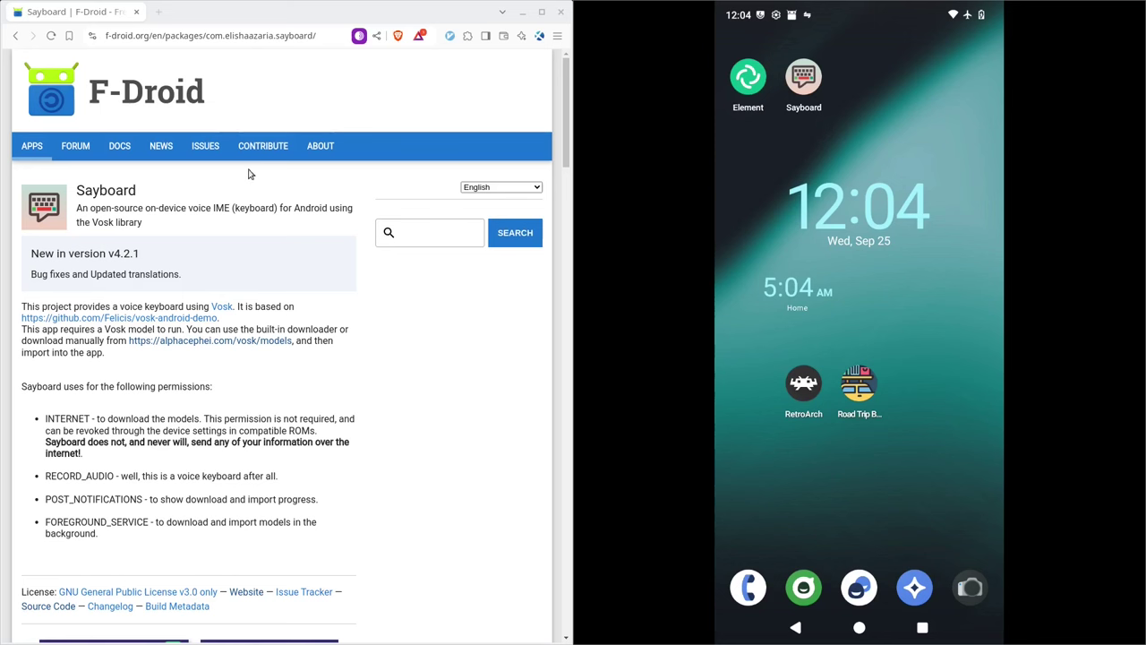
View Sayboard's installed voice model, and start voice dictation in the Google search field of the phone's browser
click(804, 82)
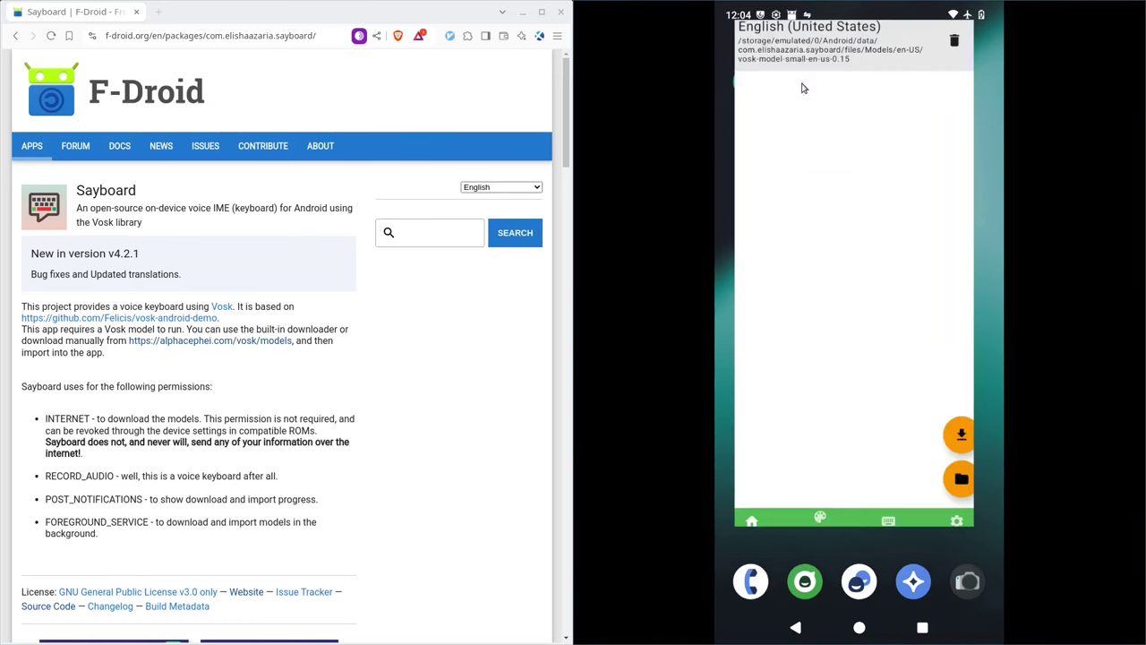
click(785, 625)
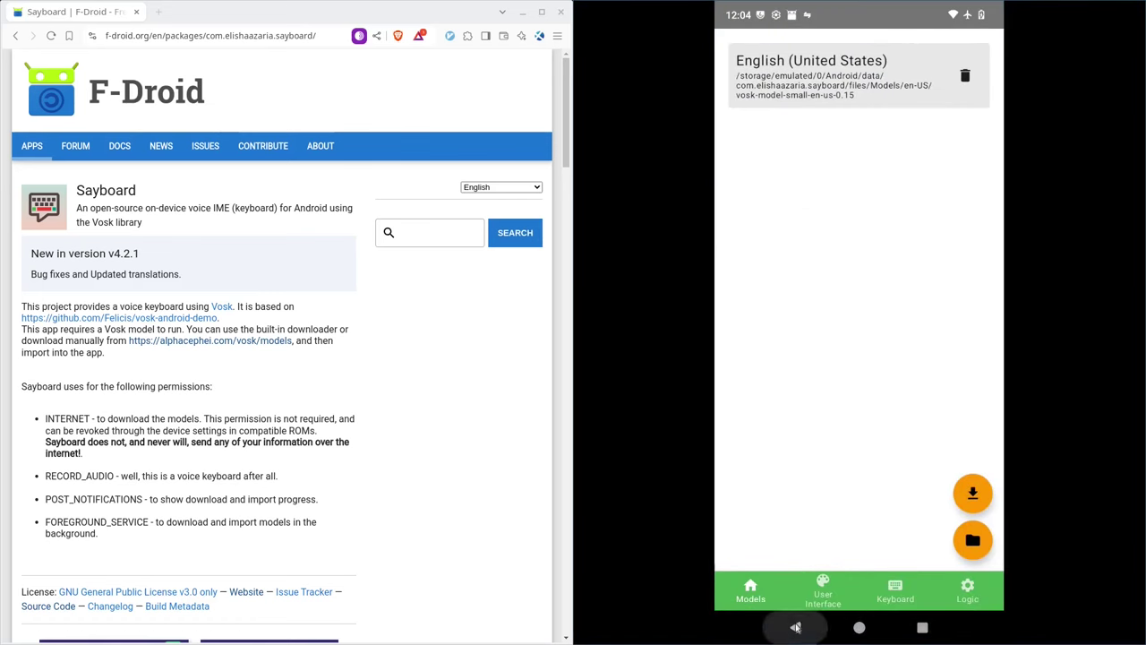
click(916, 587)
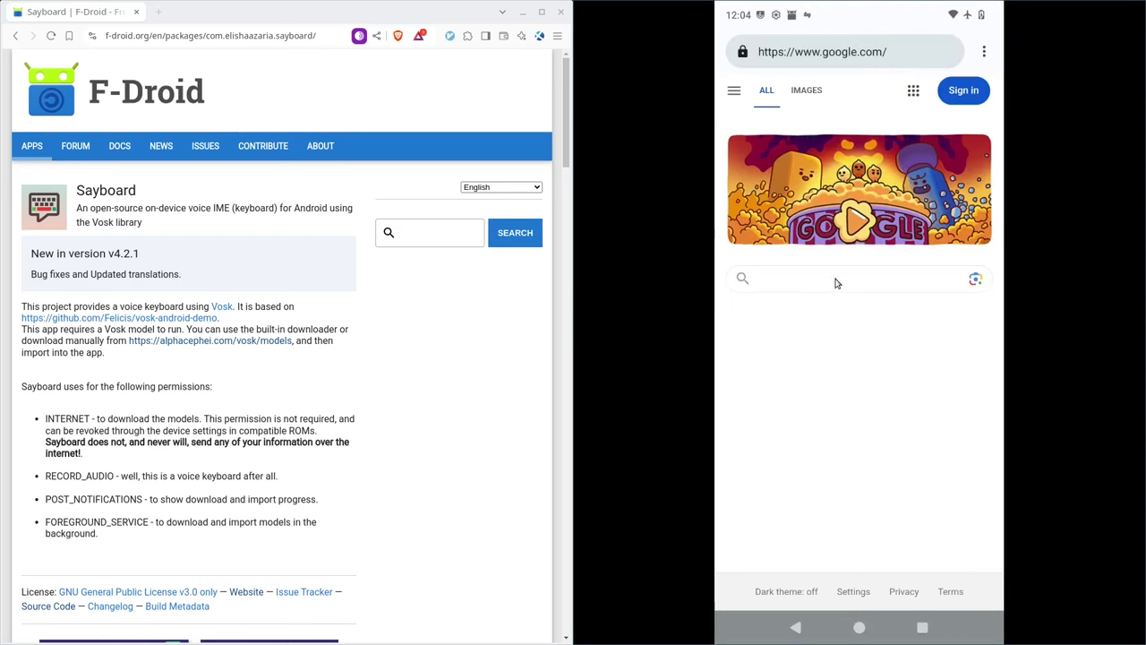
click(809, 279)
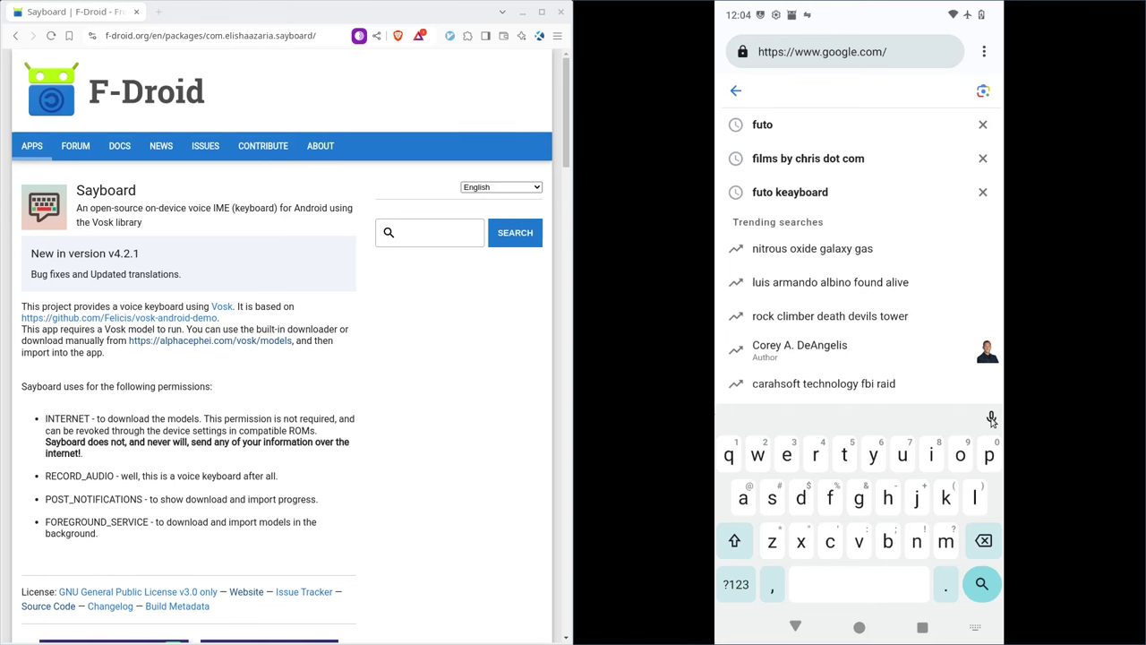
click(991, 418)
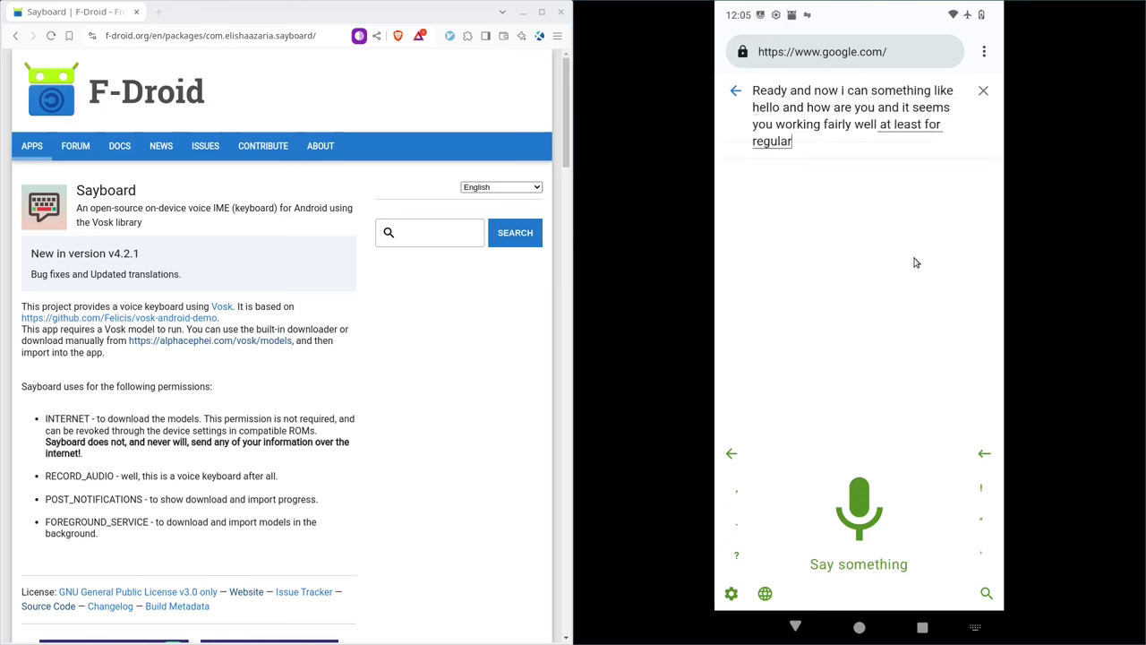
Clear the search field and dictate a passage testing spoken punctuation, including "item one period item to period item three period"
click(982, 93)
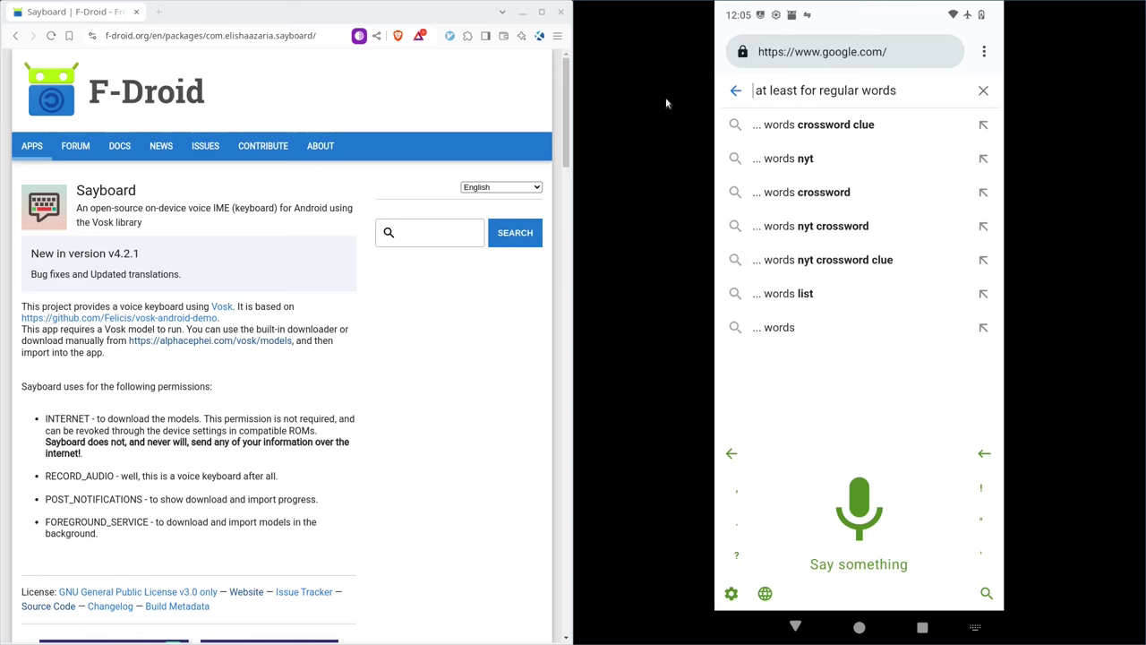
key(ctrl+a)
key(BackSpace)
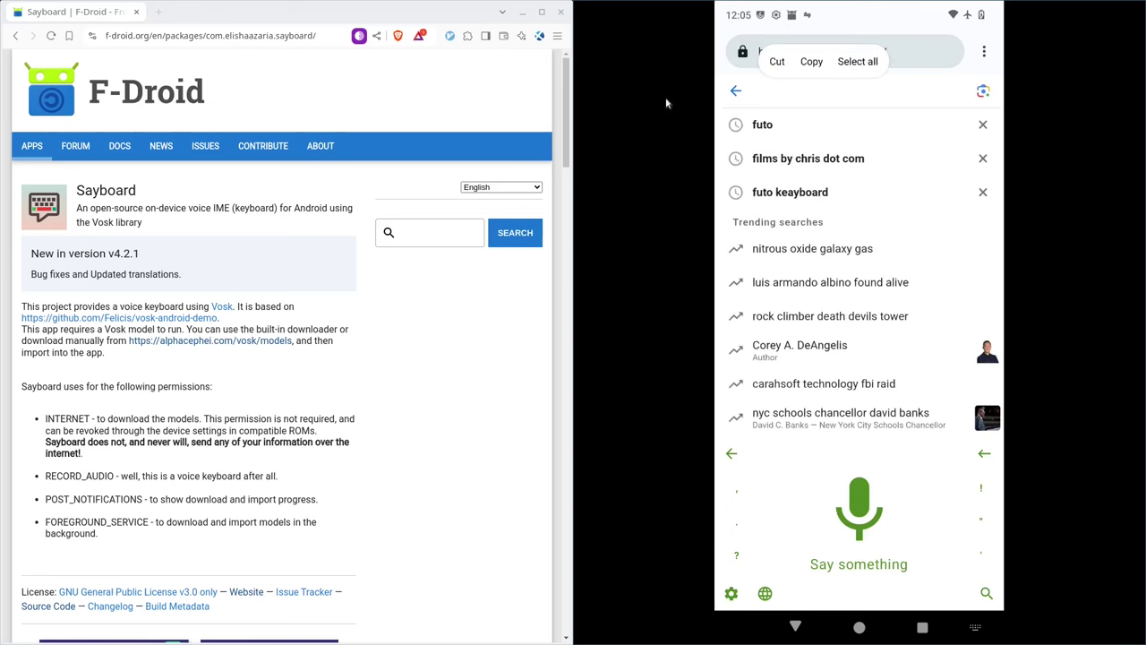
text(but period)
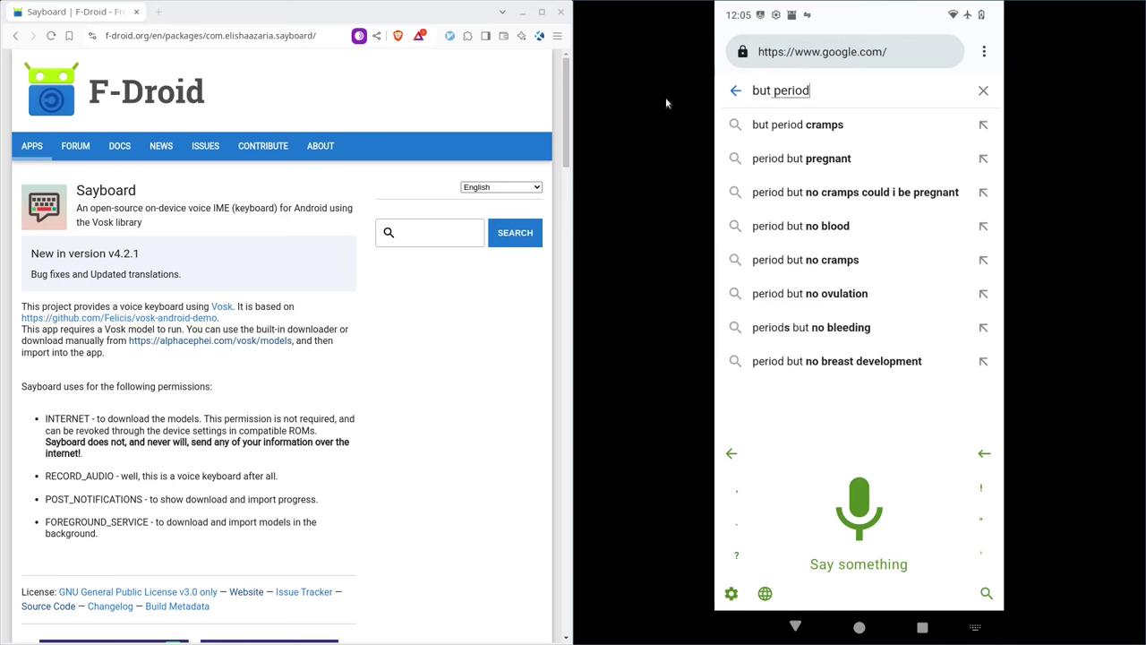
text( well i guess i should be a comma)
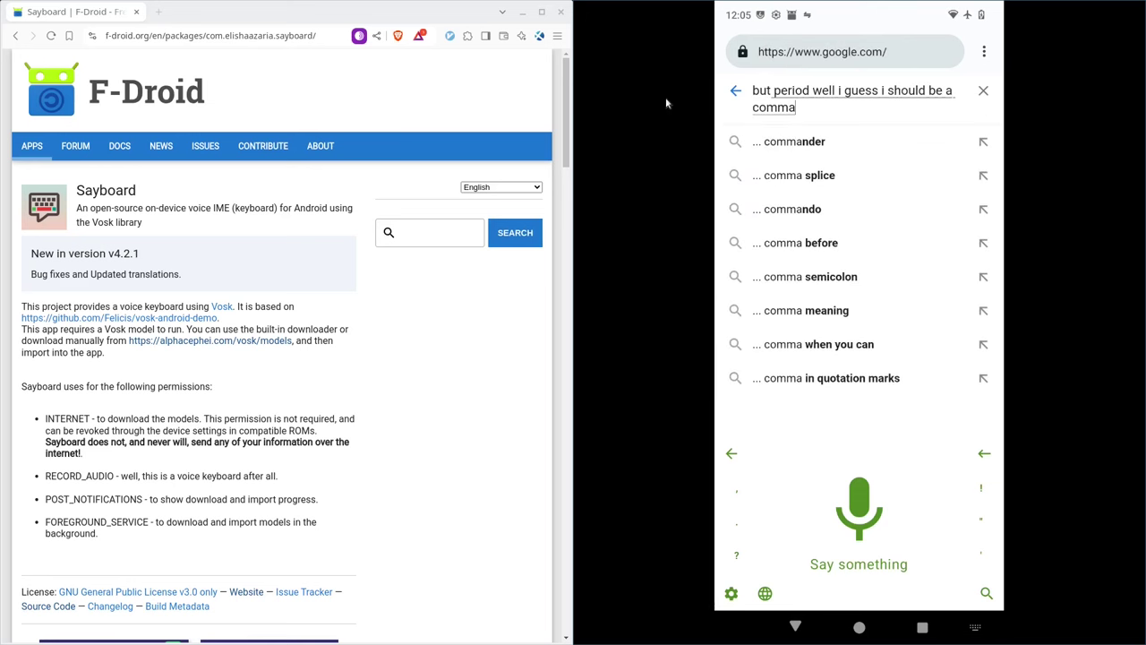
text( if i made a list of things)
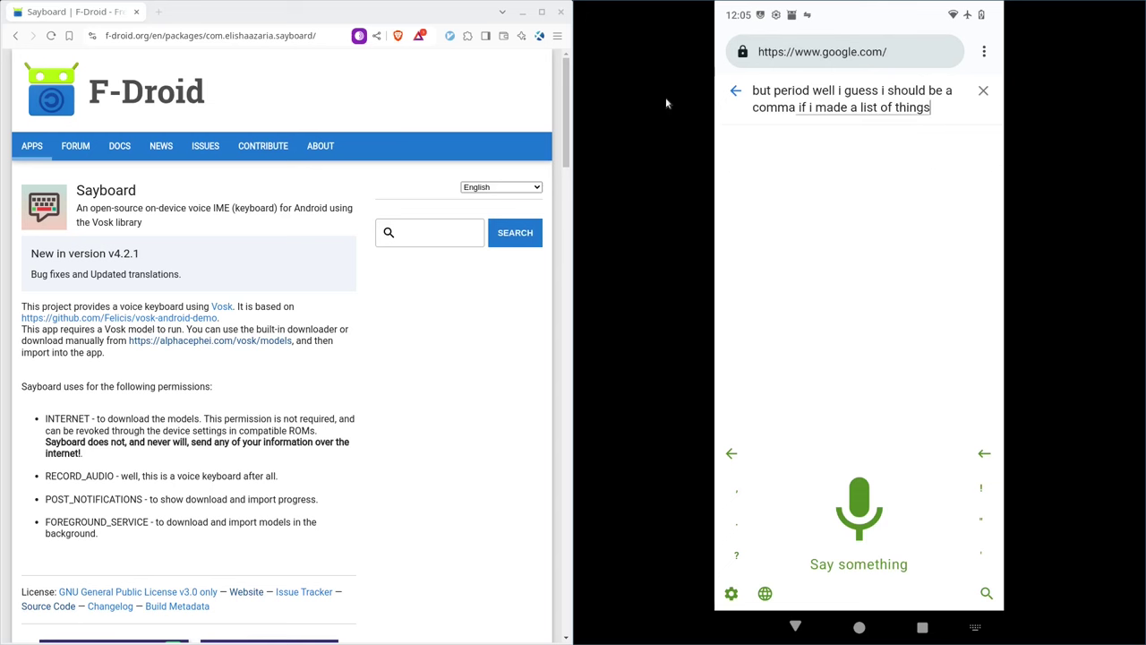
text( like item one period item to period)
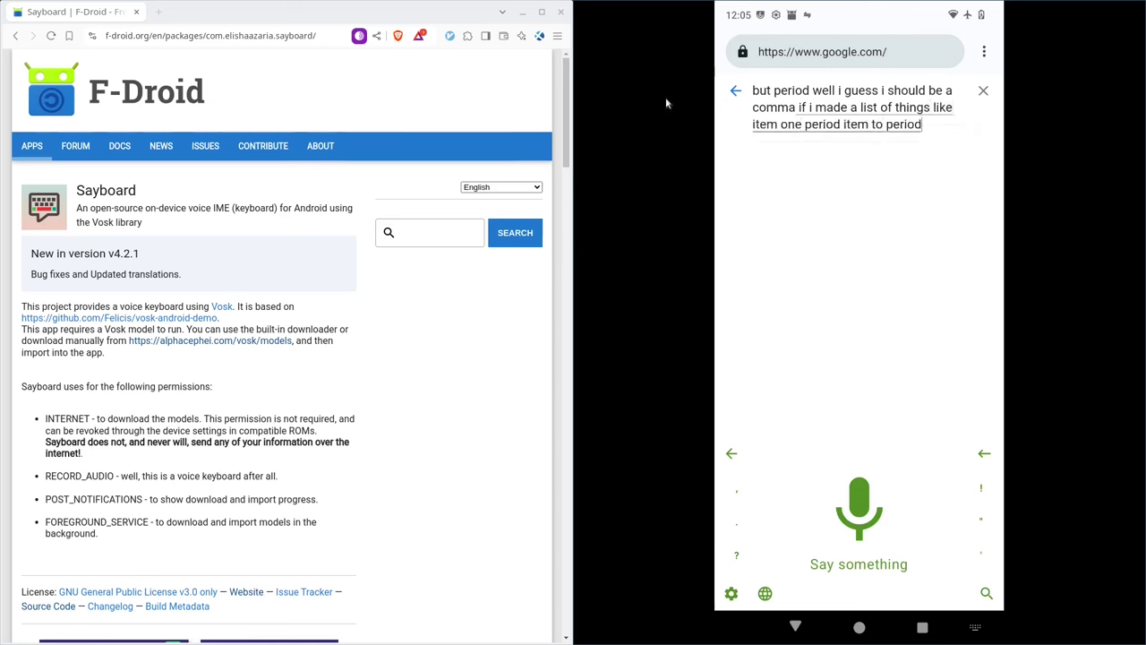
text( item three period)
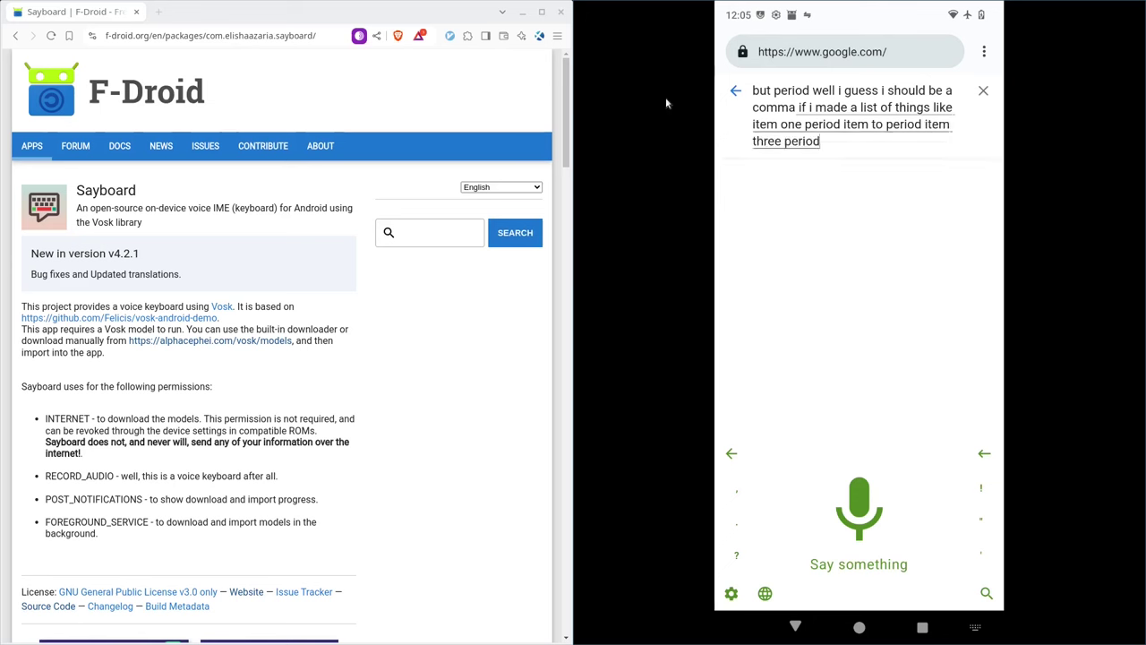
text( you notice it doesn't do any)
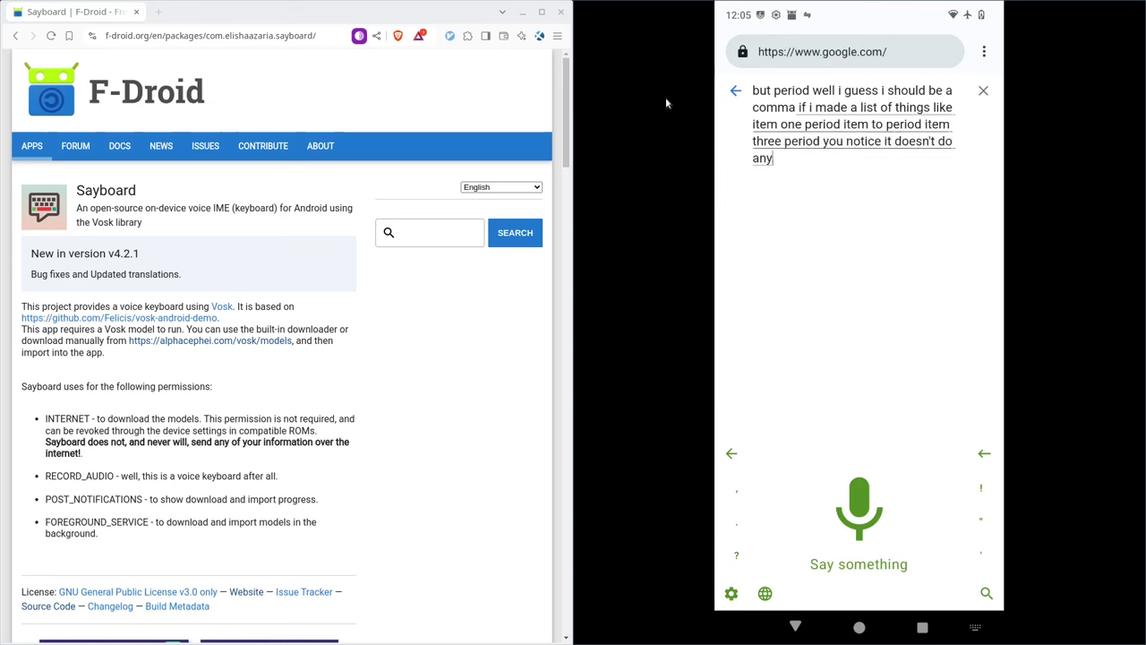
text( punctuation which is)
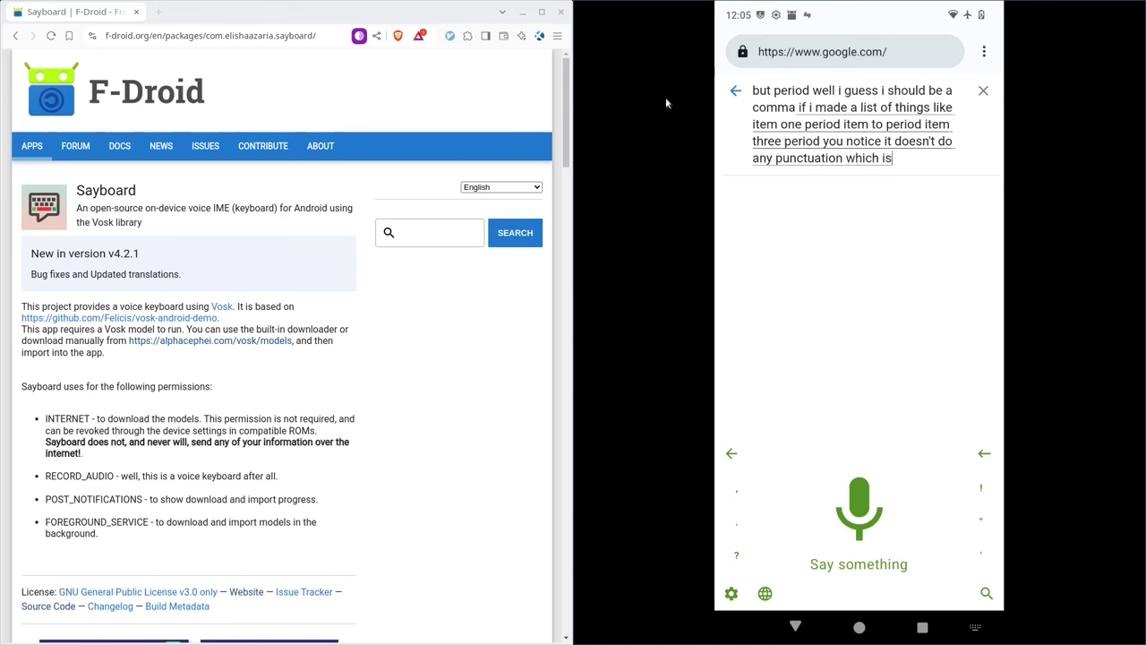
text( rather annoying)
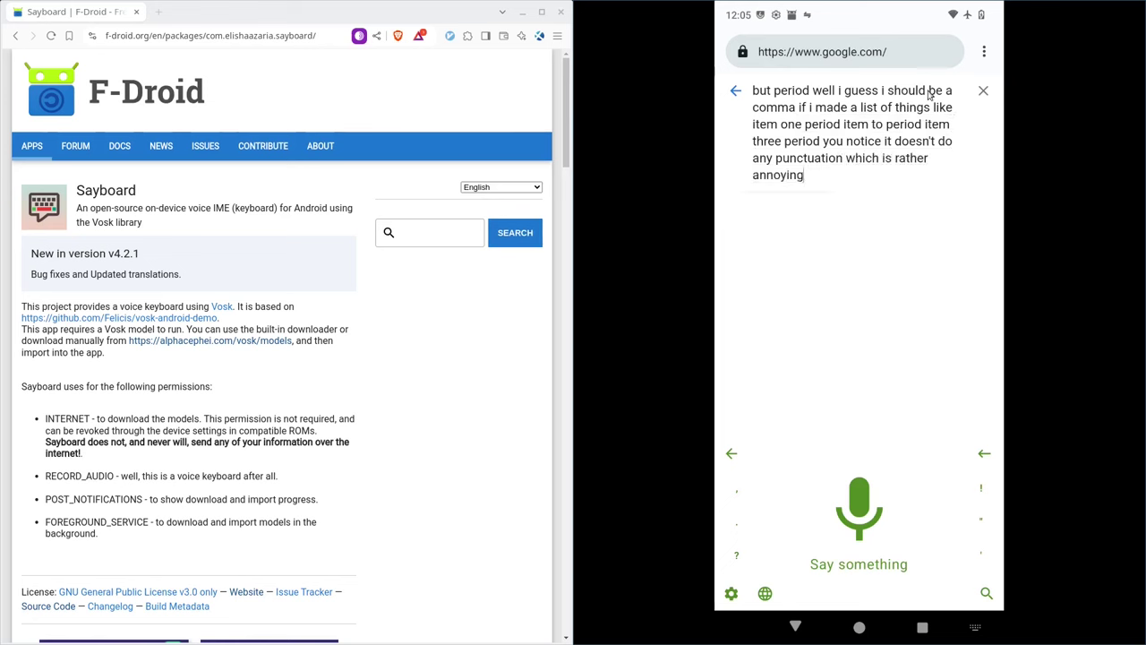
Dictate "another issue is if i" in place of the previous text, clear it and leave the Google search
text( another issue)
click(983, 92)
text(is)
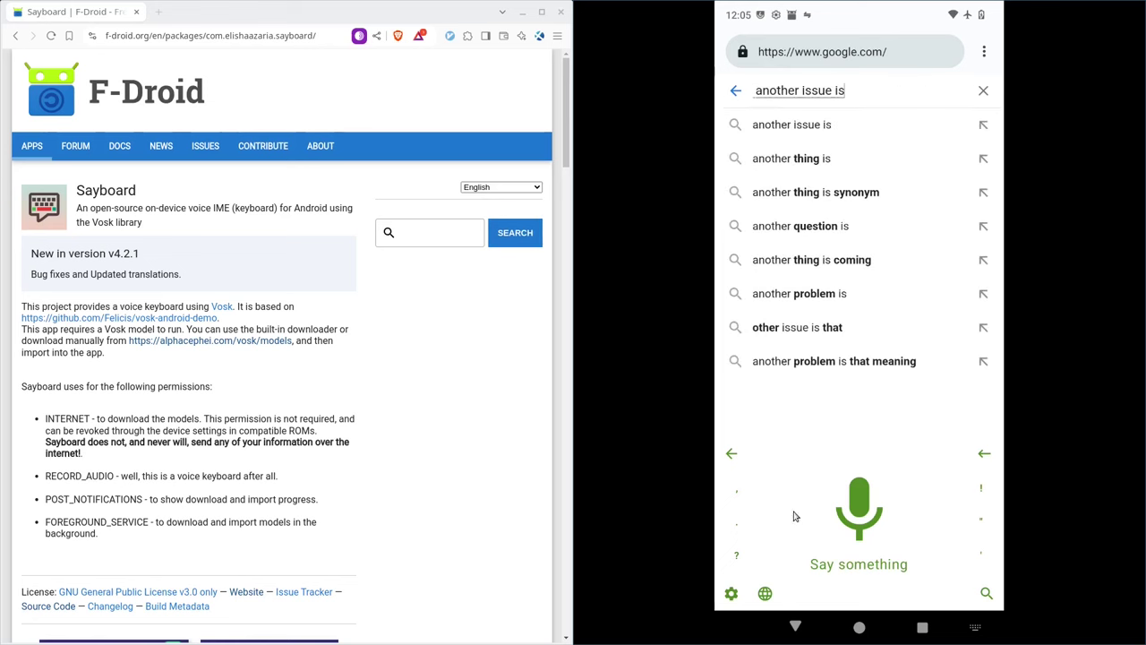
click(788, 629)
text(if i)
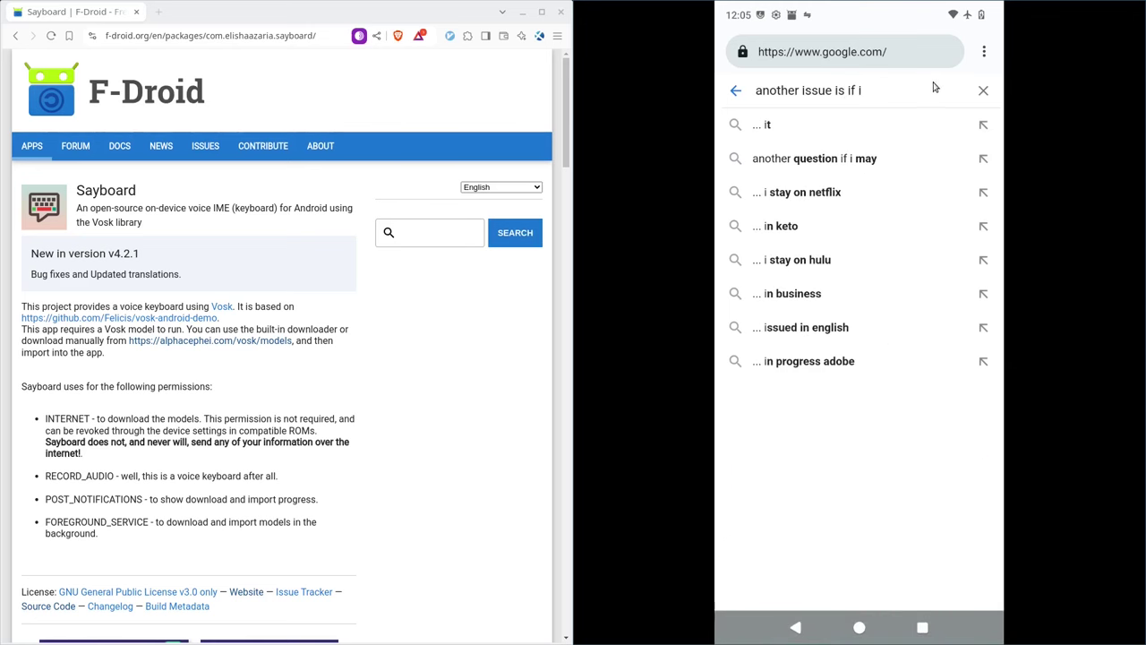
click(983, 92)
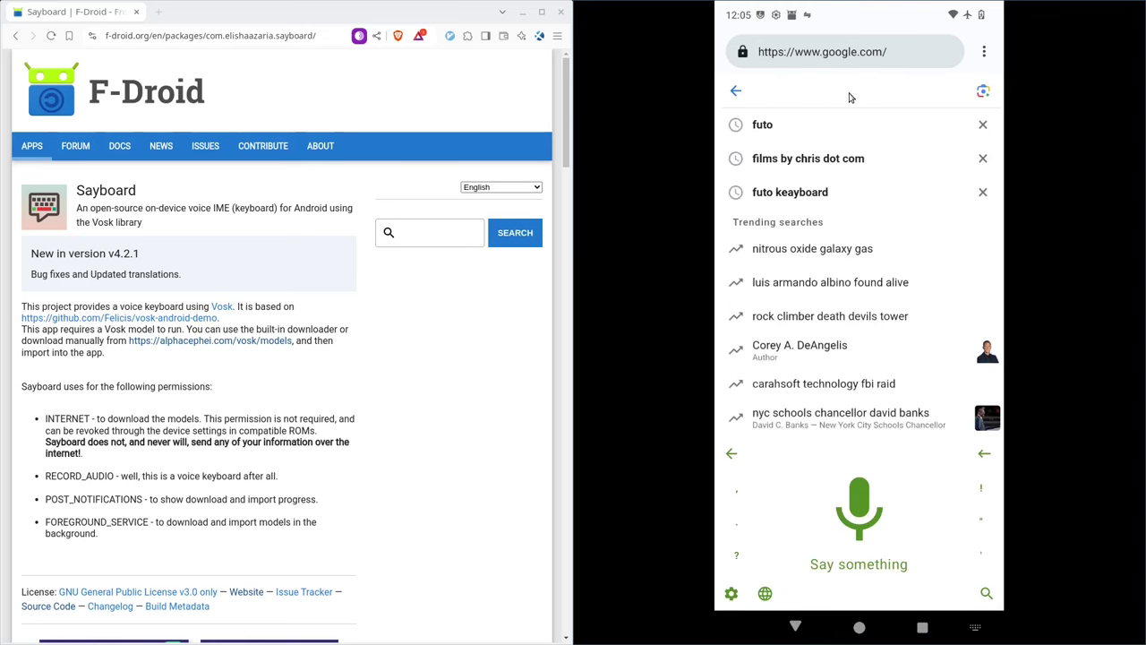
click(736, 91)
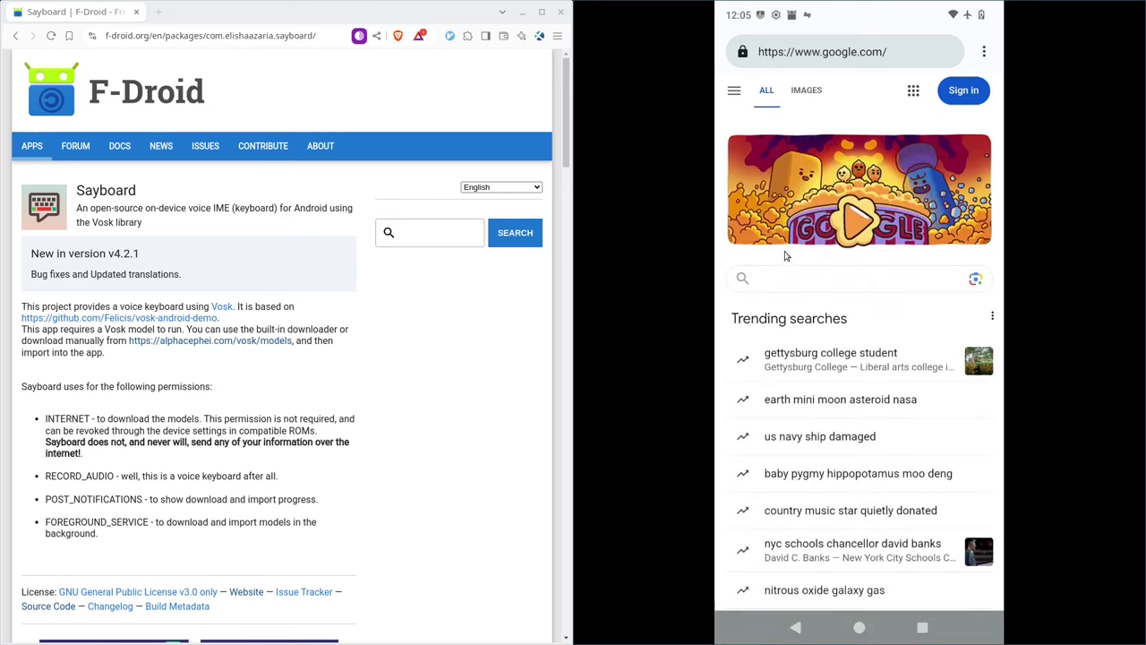
Reopen the Google search, switch to the standard keyboard and back to Sayboard, and dictate remarks about the microphone and punctuation
click(837, 280)
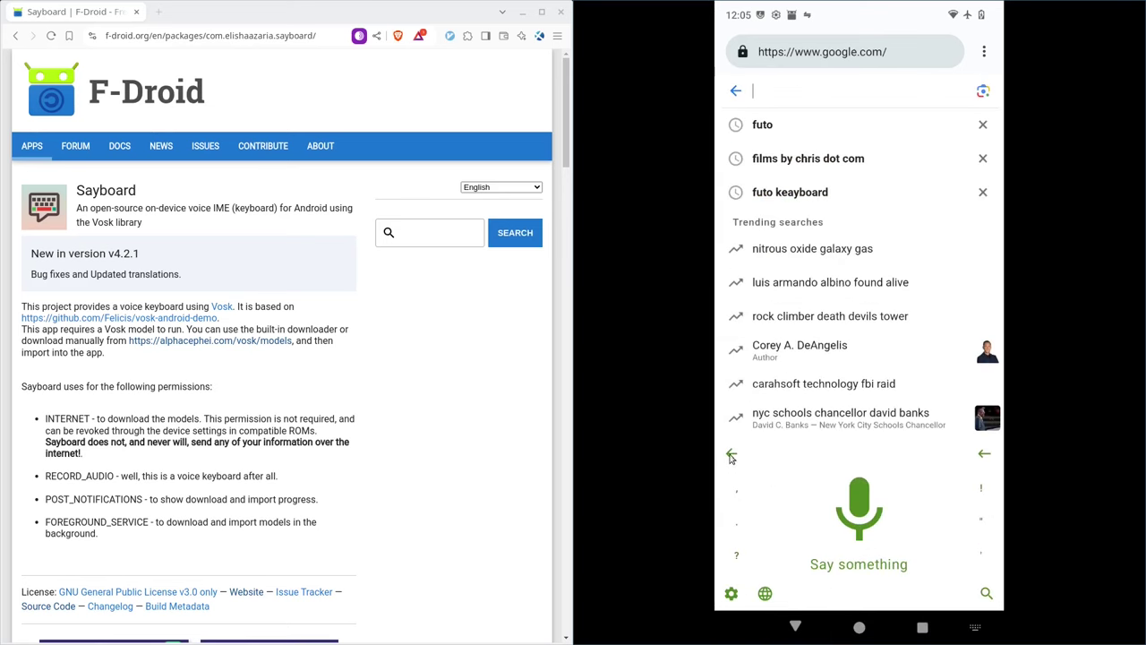
click(731, 456)
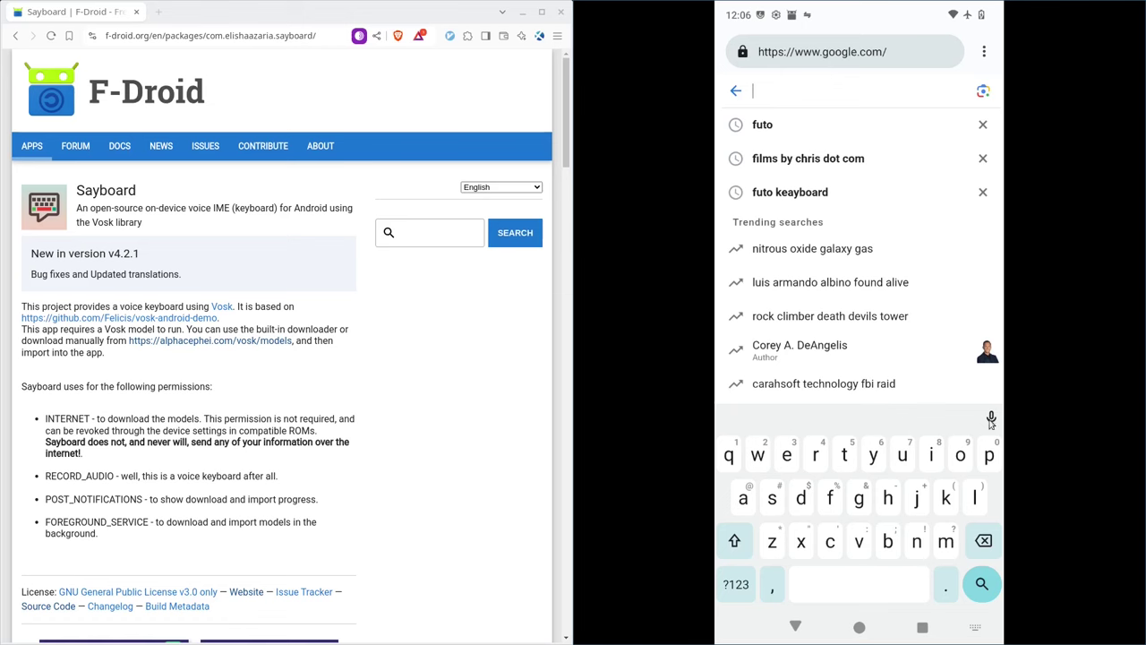
click(976, 628)
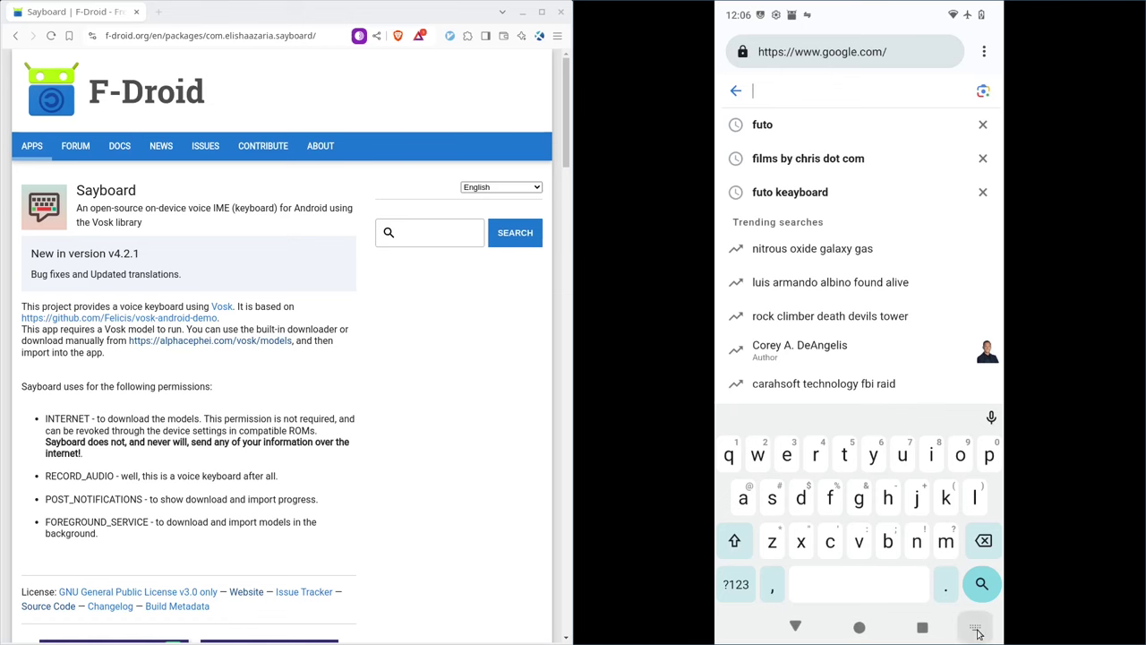
click(762, 354)
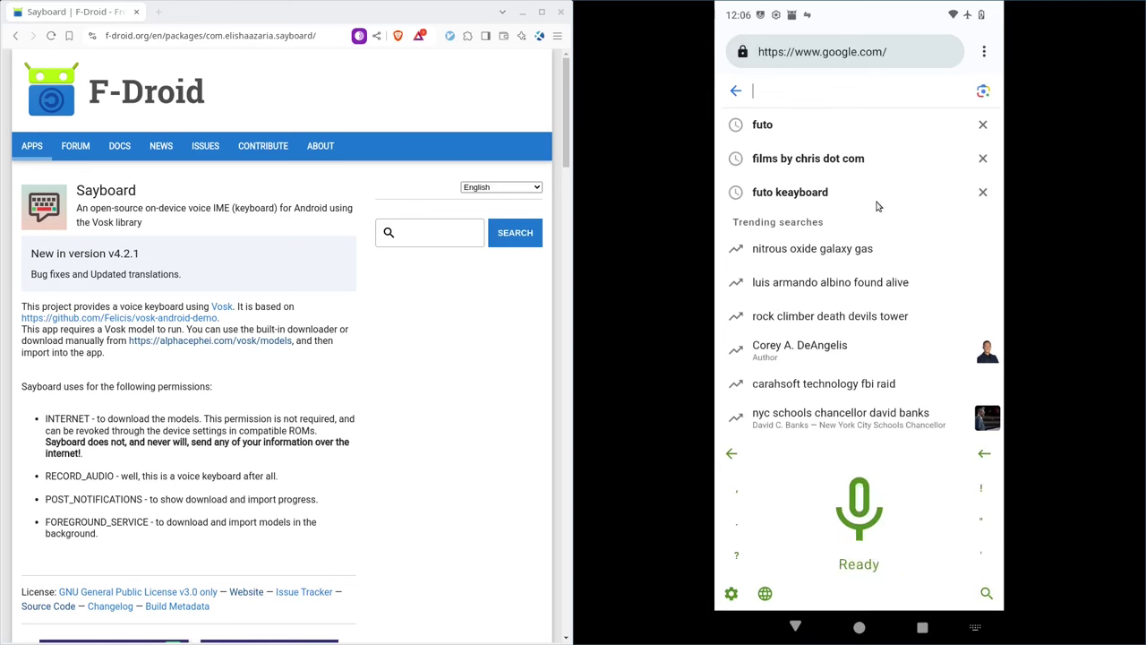
click(855, 508)
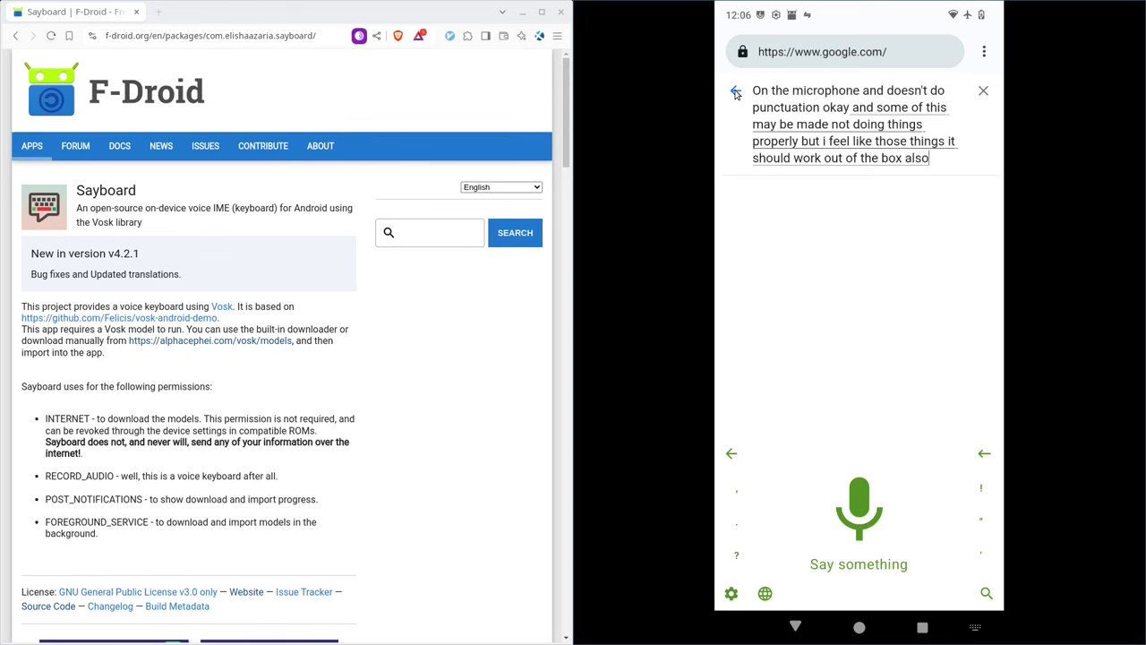
Open Sayboard's settings from the voice keyboard and examine the language models available for download, without downloading any
click(732, 594)
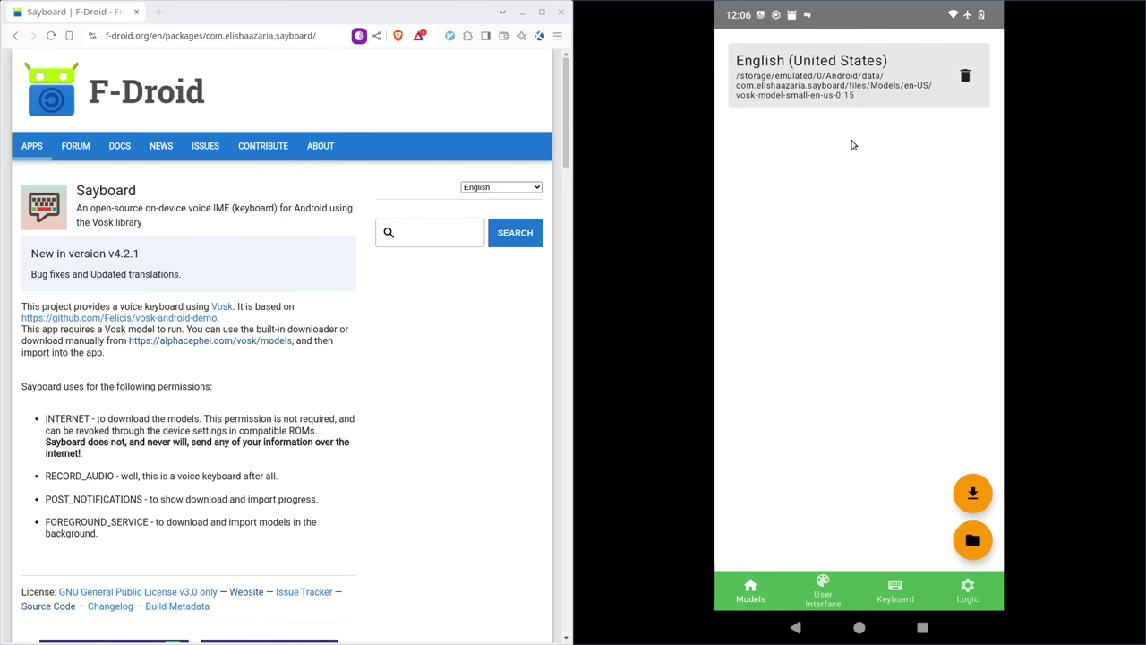
click(973, 503)
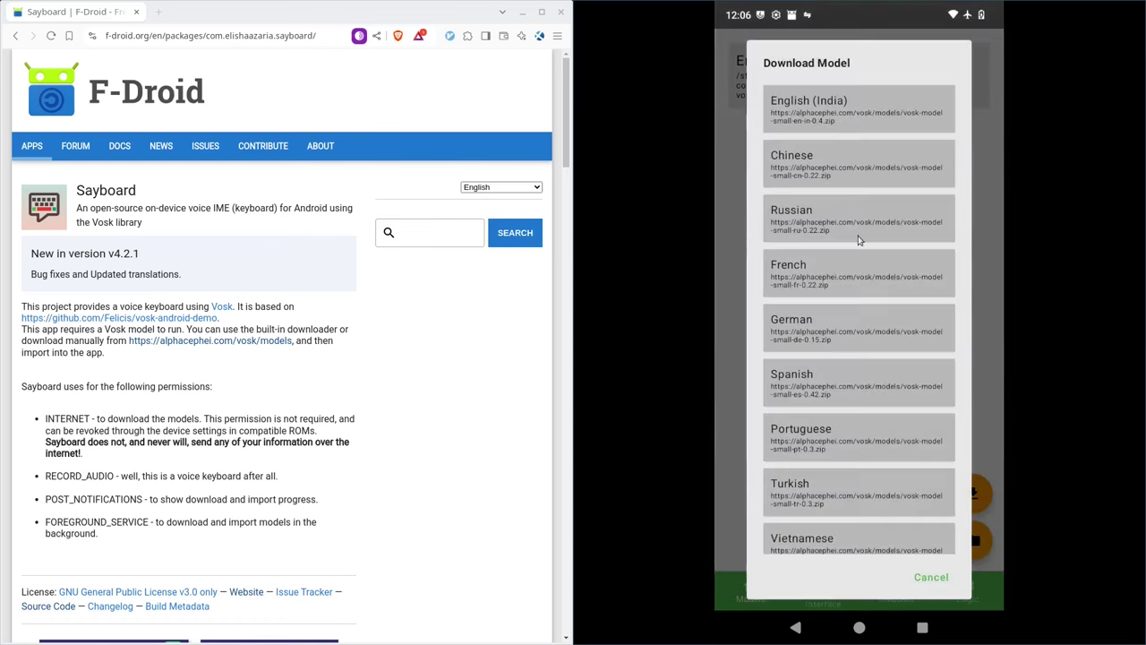
scroll(872, 403, down, 10)
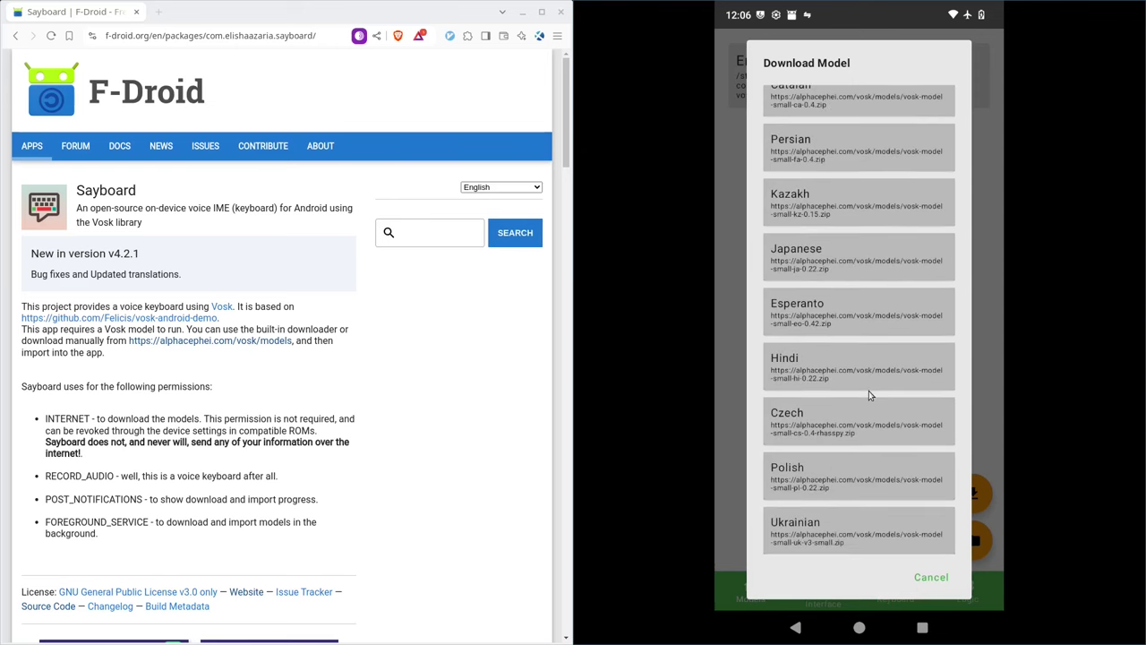
scroll(869, 394, up, 10)
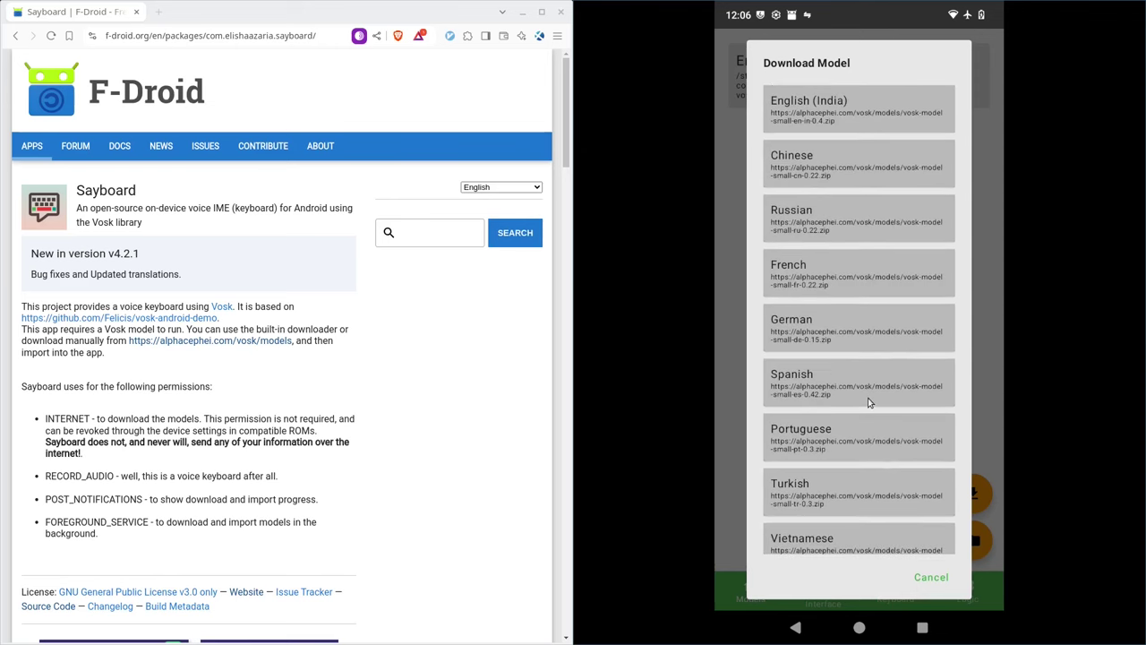
click(932, 577)
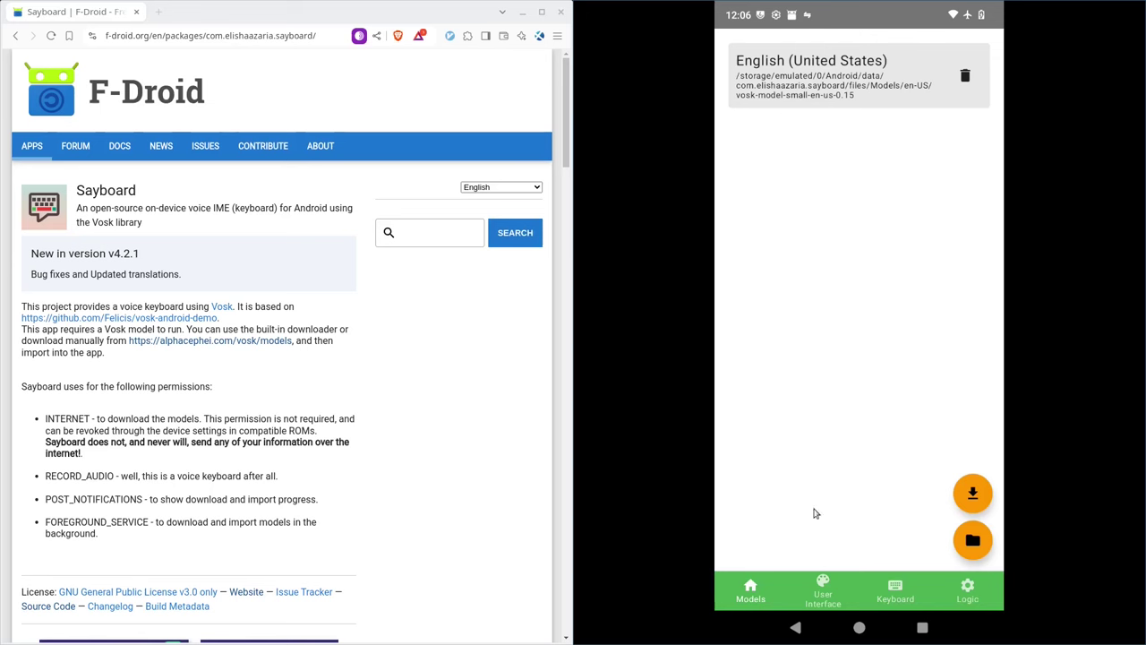
Switch to the phone's browser, run the earlier Google search for "futo" and open the FUTO Keyboard page from the results
click(859, 628)
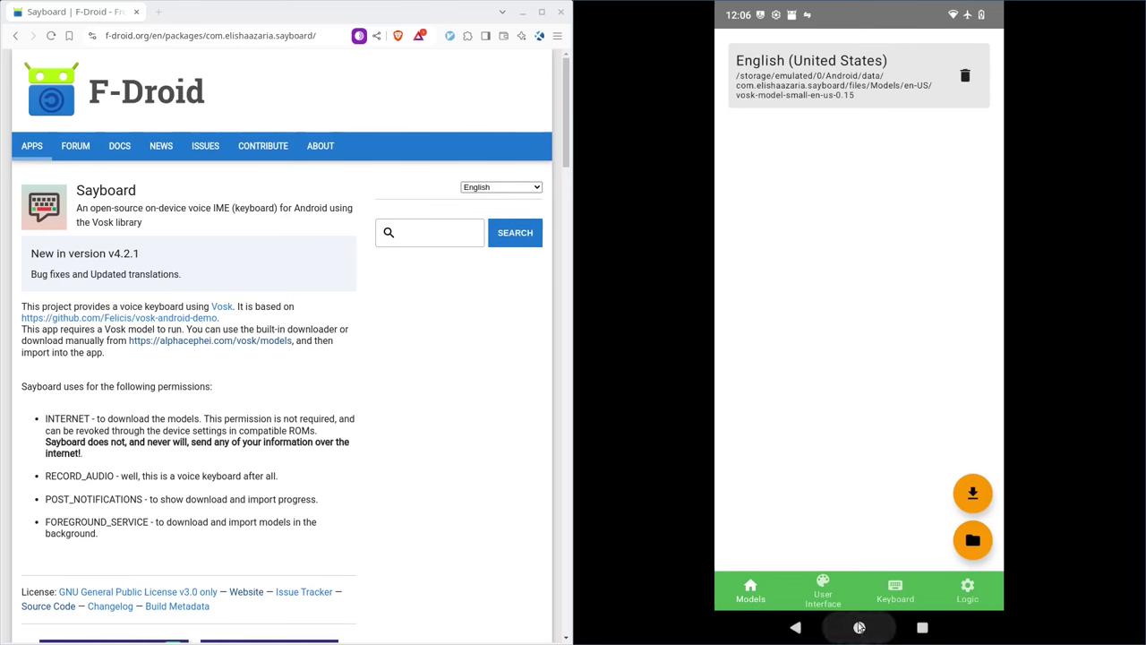
click(914, 586)
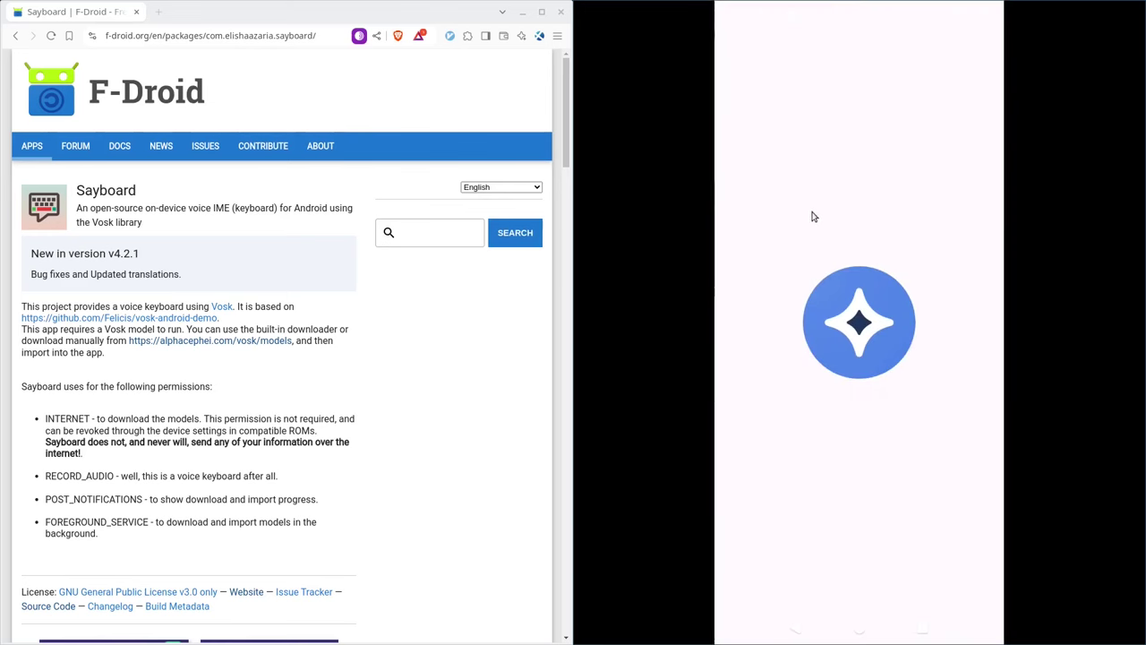
click(829, 51)
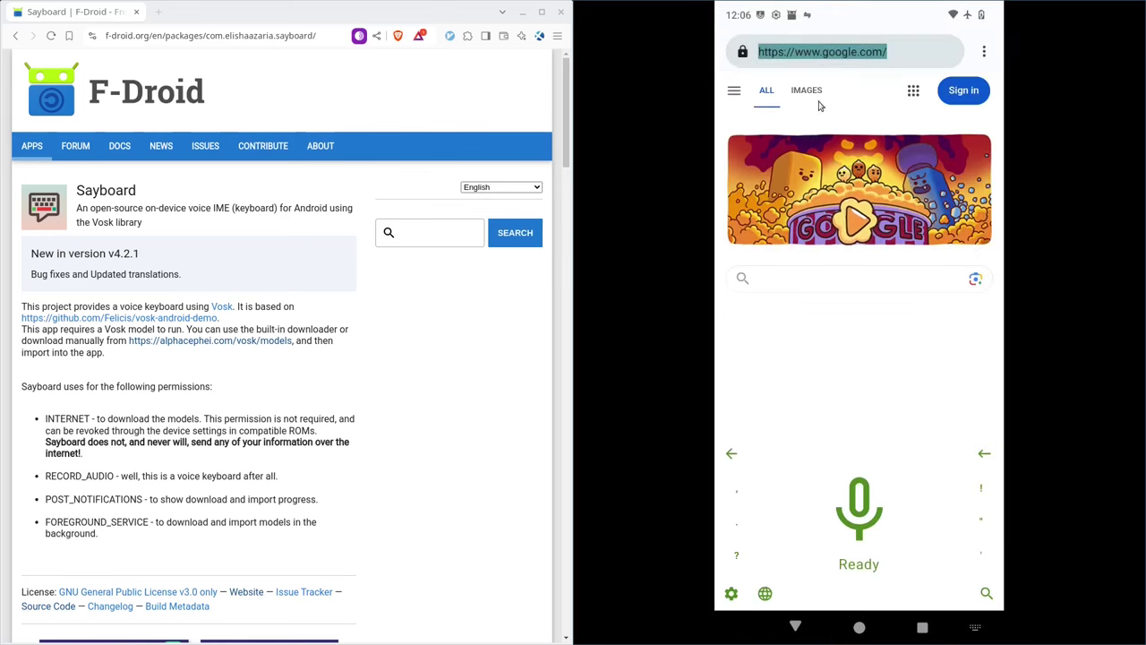
click(818, 278)
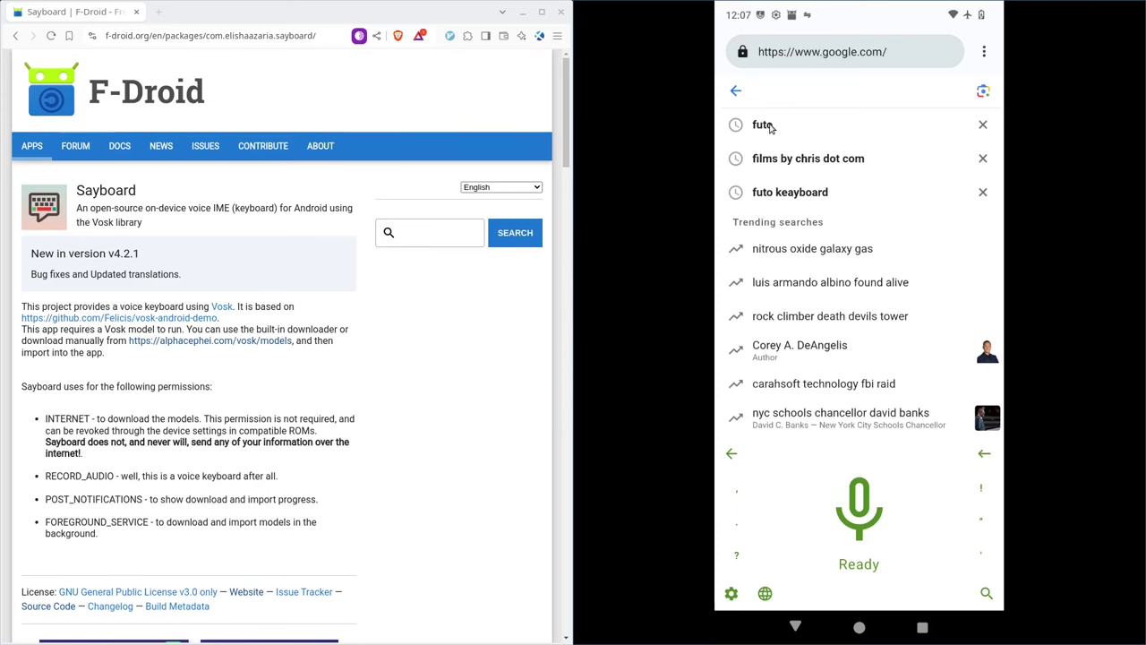
click(765, 126)
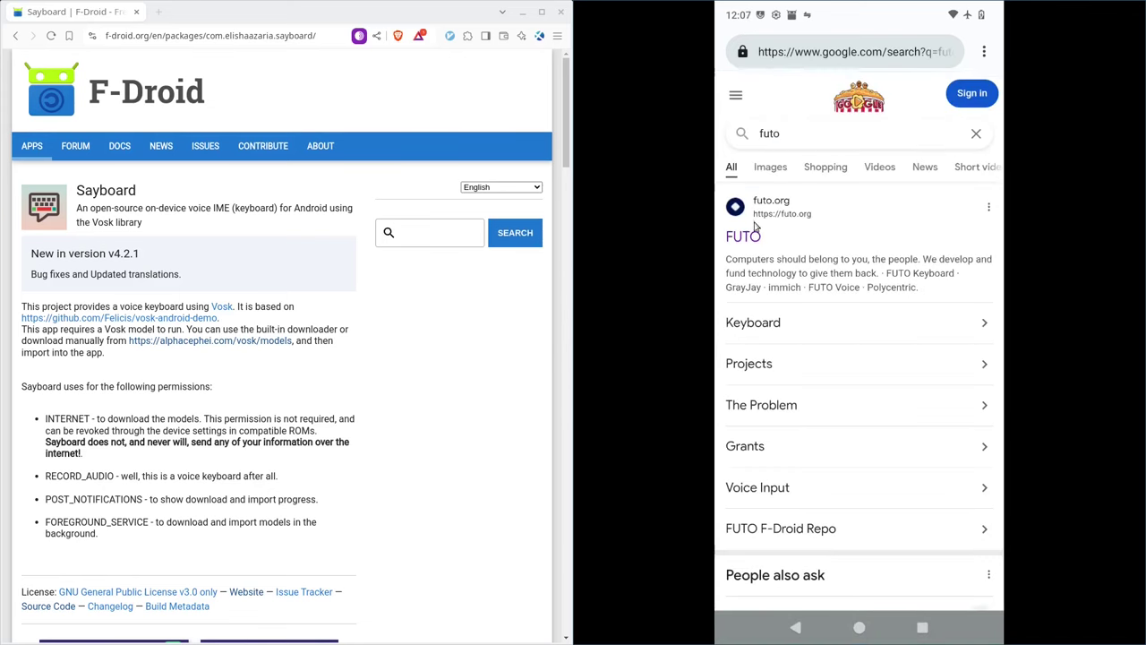
click(752, 324)
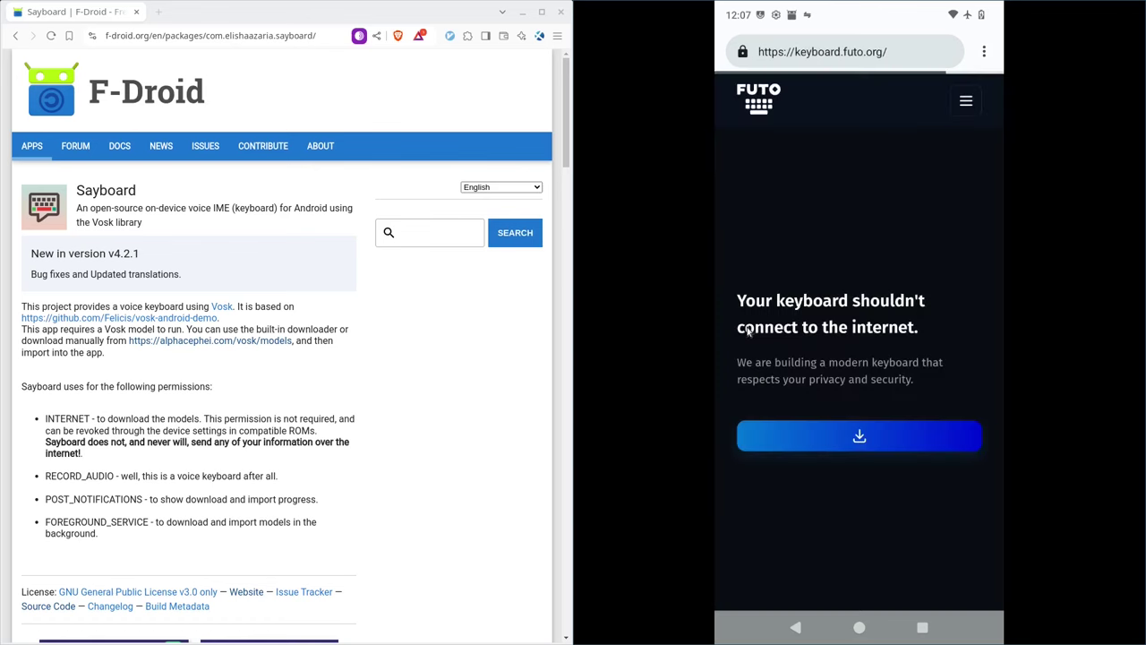
Examine the download options on the FUTO Keyboard page, view the FUTO F-Droid repository page and return to the options
scroll(794, 297, down, 3)
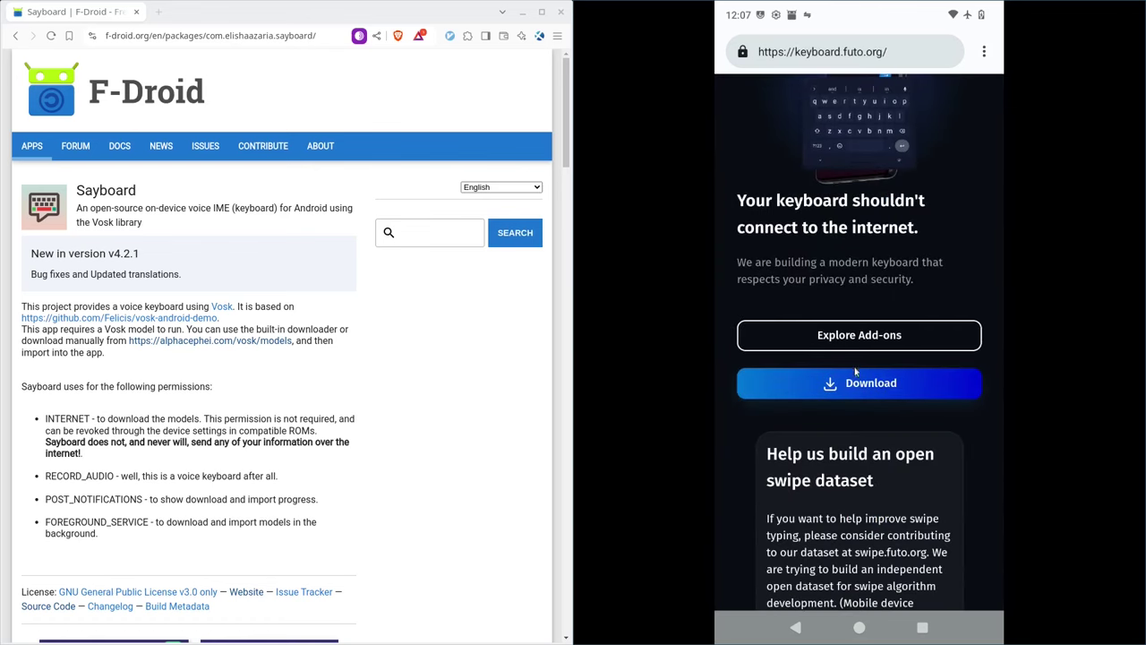
scroll(864, 356, down, 10)
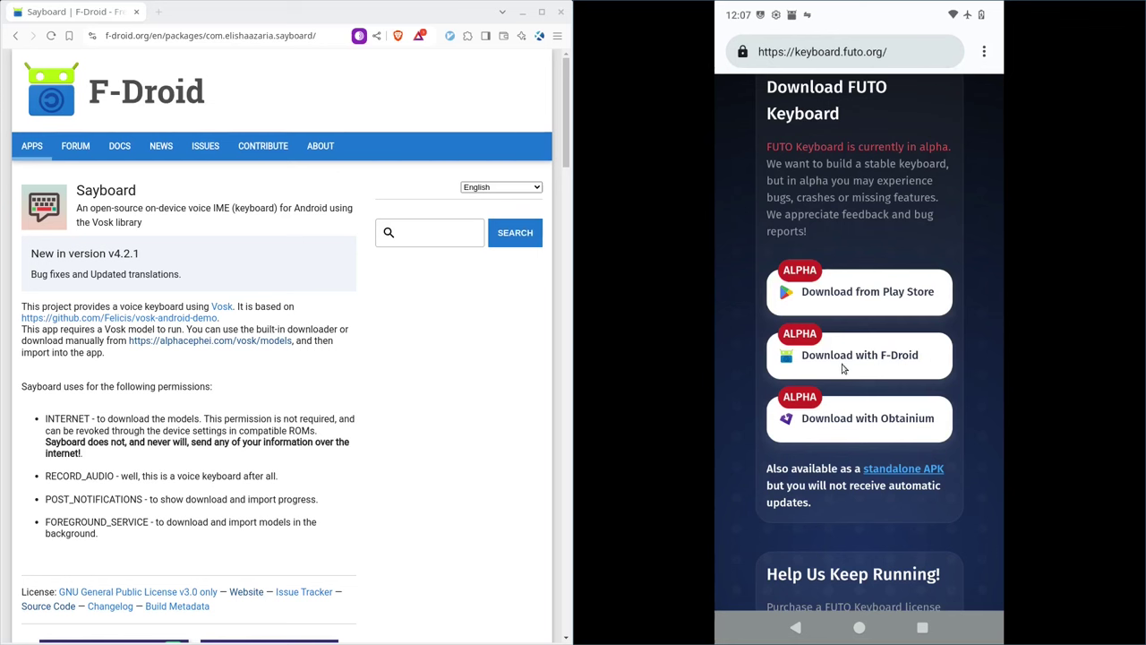
click(841, 364)
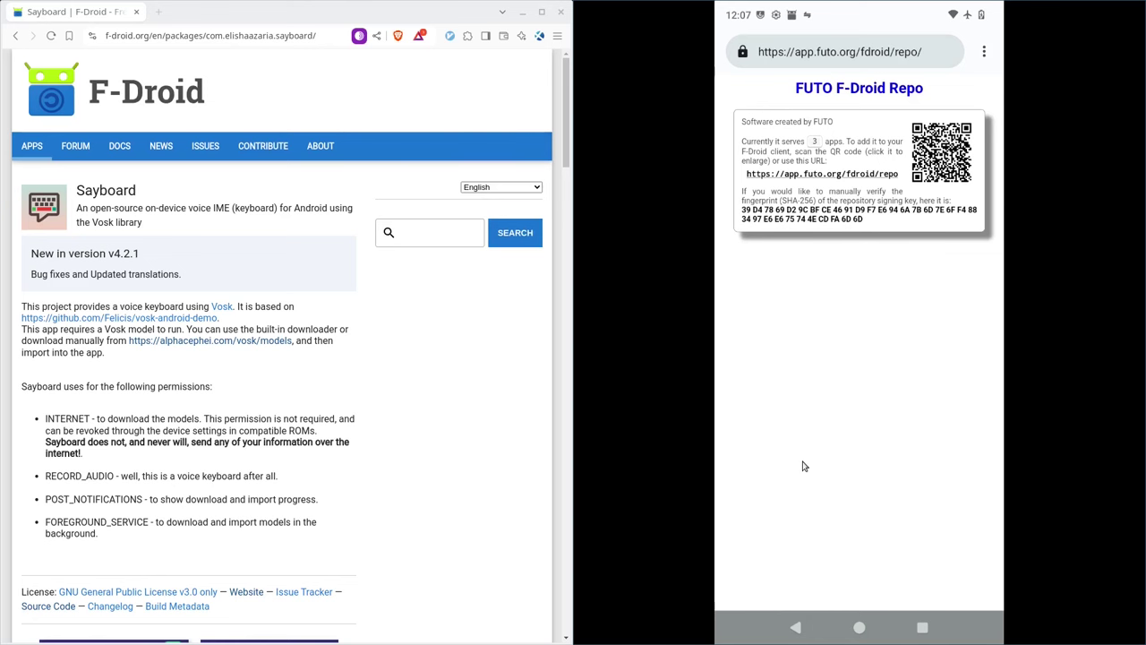
click(796, 628)
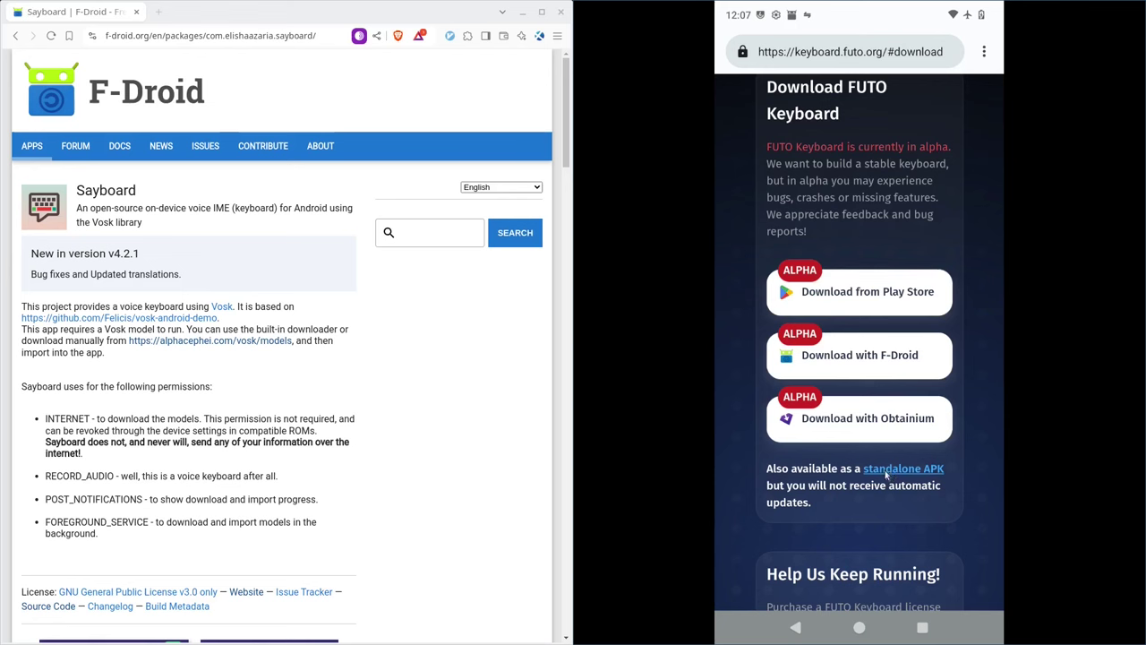
Download FUTO Keyboard as a standalone APK, check the download's progress in the notifications and return to the home screen
click(887, 474)
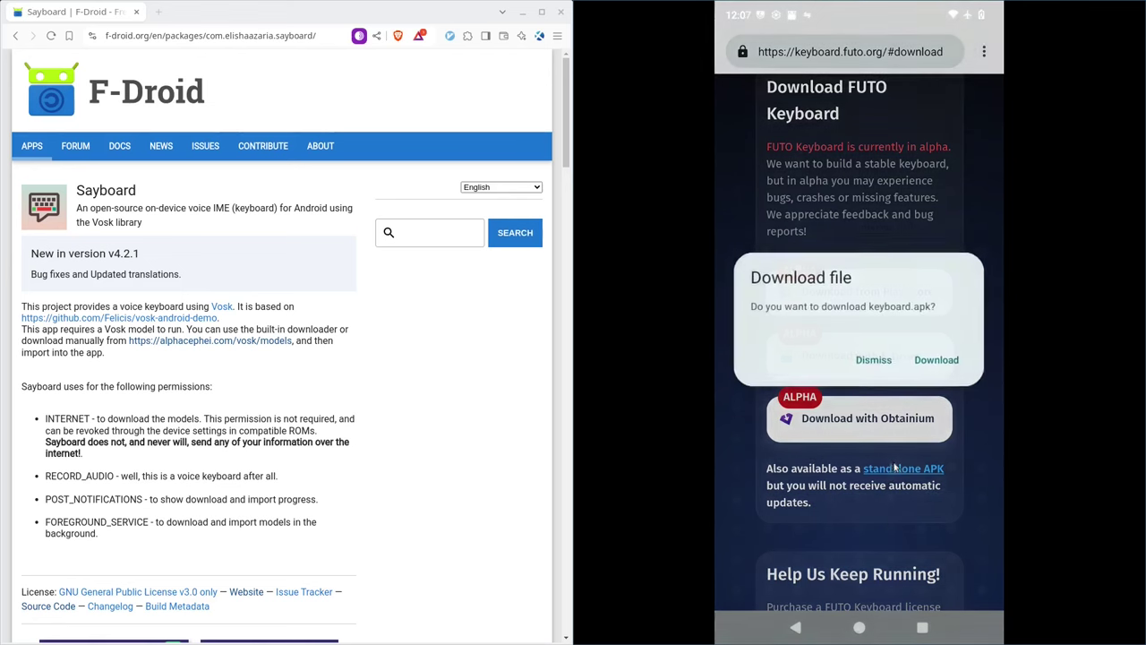
click(937, 360)
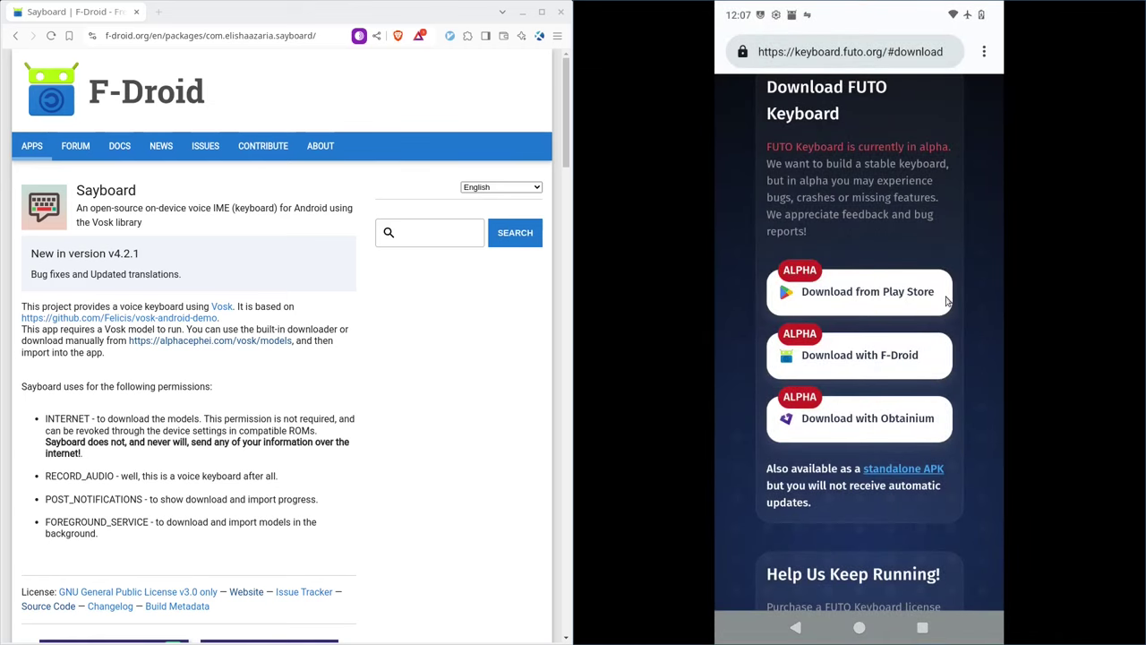
drag(864, 15, 801, 532)
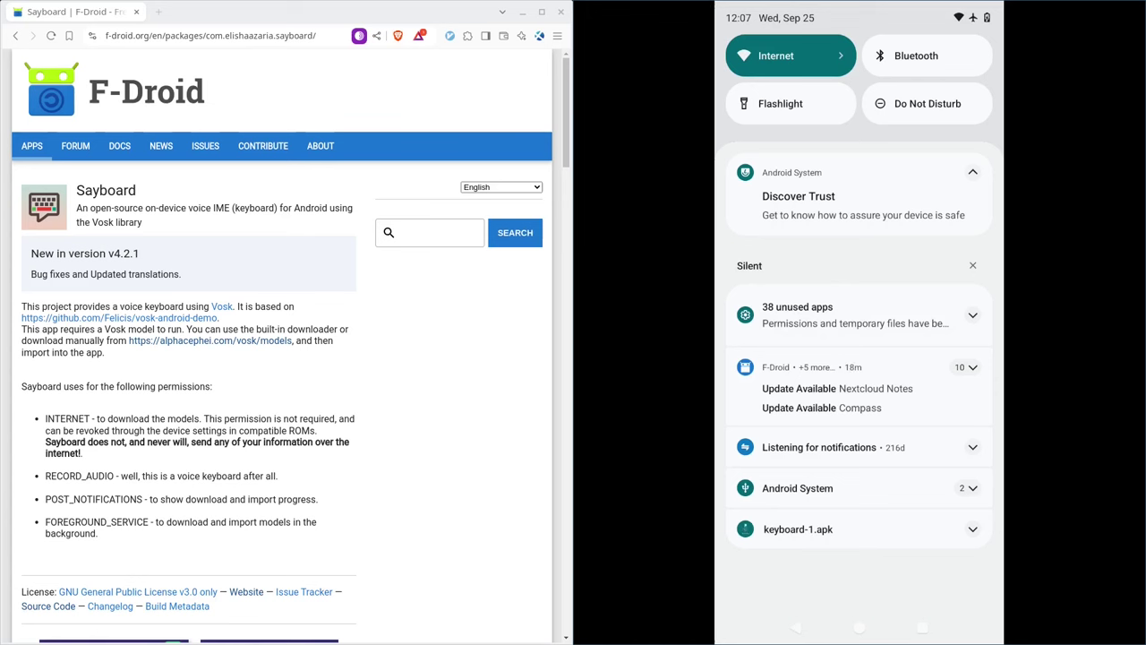
click(974, 528)
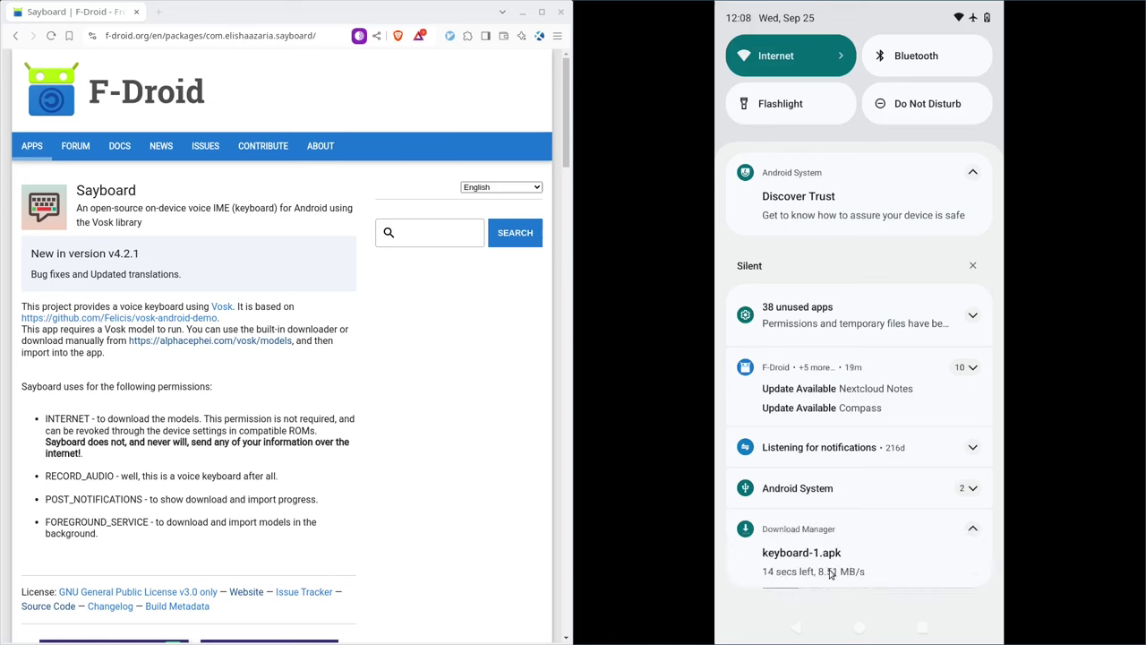
click(878, 618)
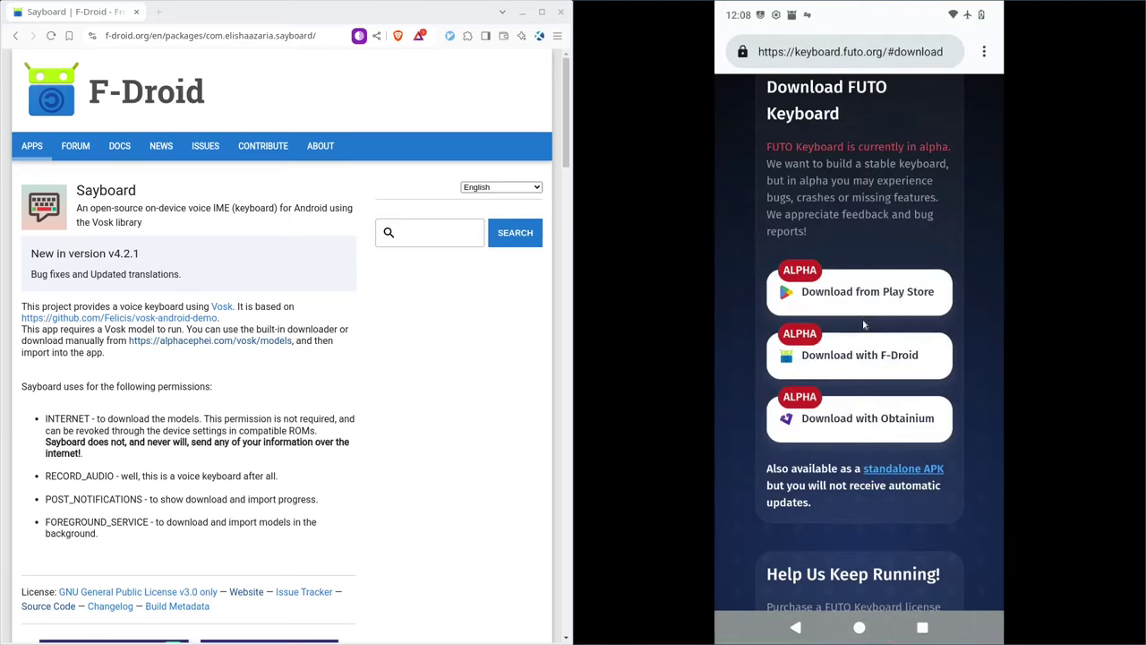
click(858, 627)
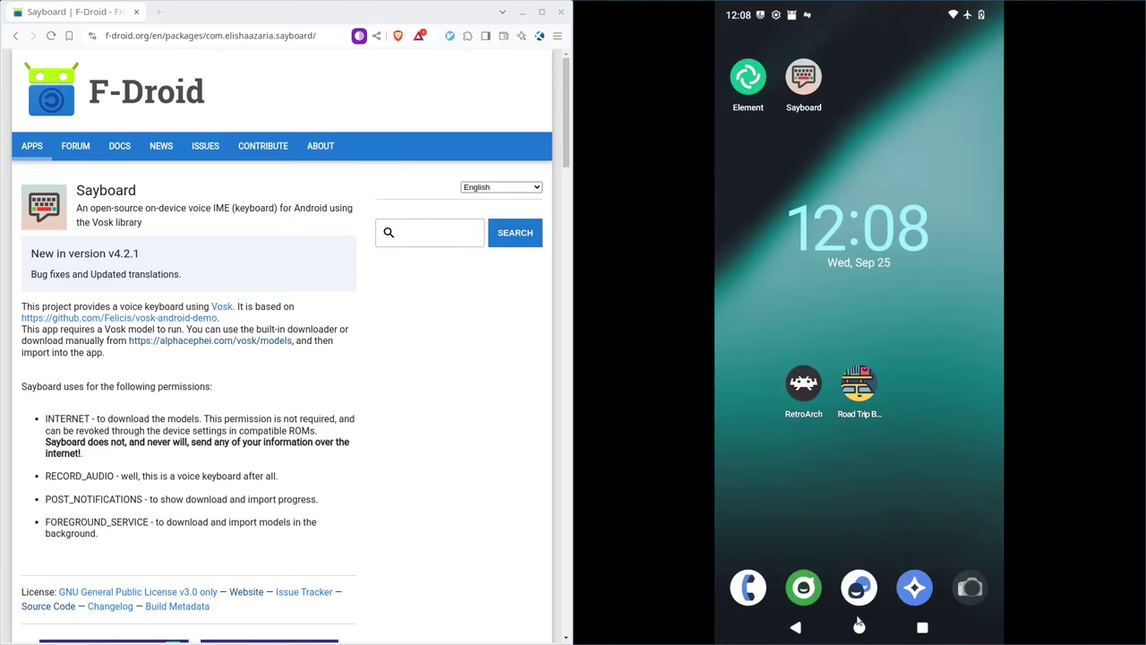
key(alt+n)
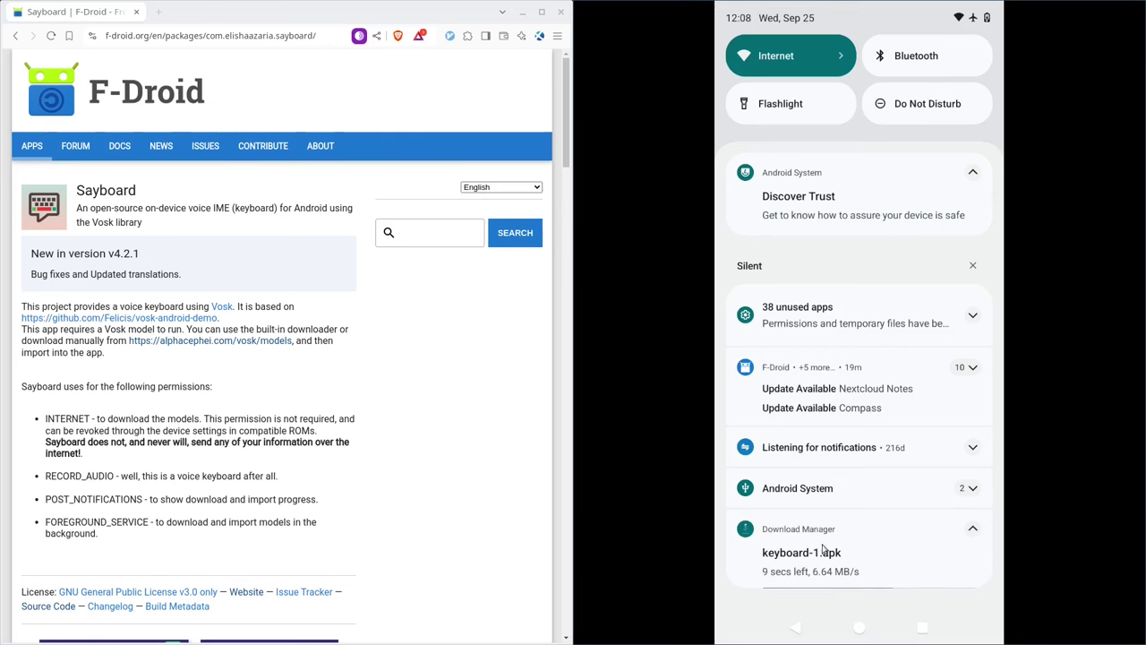
click(862, 624)
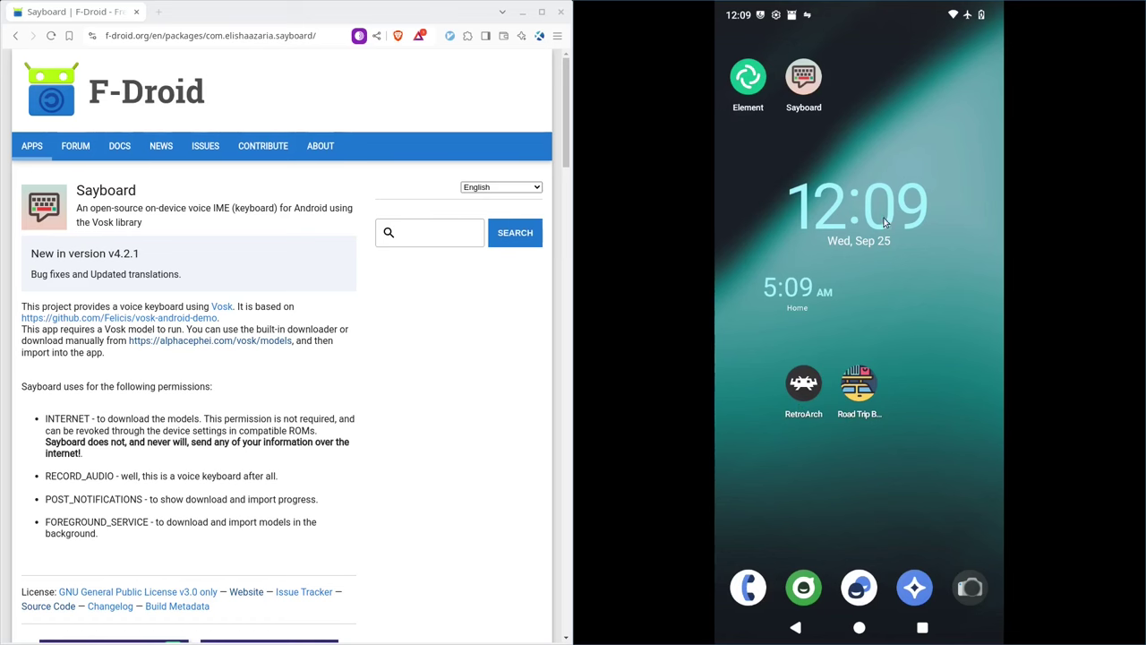
Switch to the phone's file manager, install FUTO Keyboard from keyboard.apk in the Download folder and open the installed app
scroll(885, 222, down, 2)
click(802, 444)
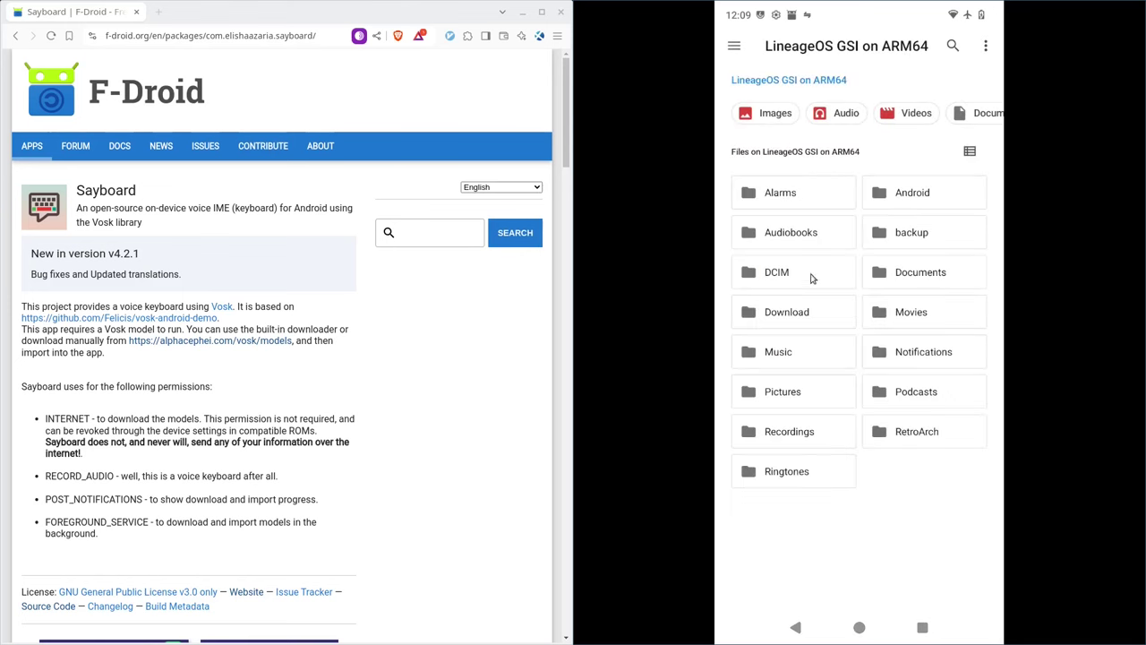
click(795, 313)
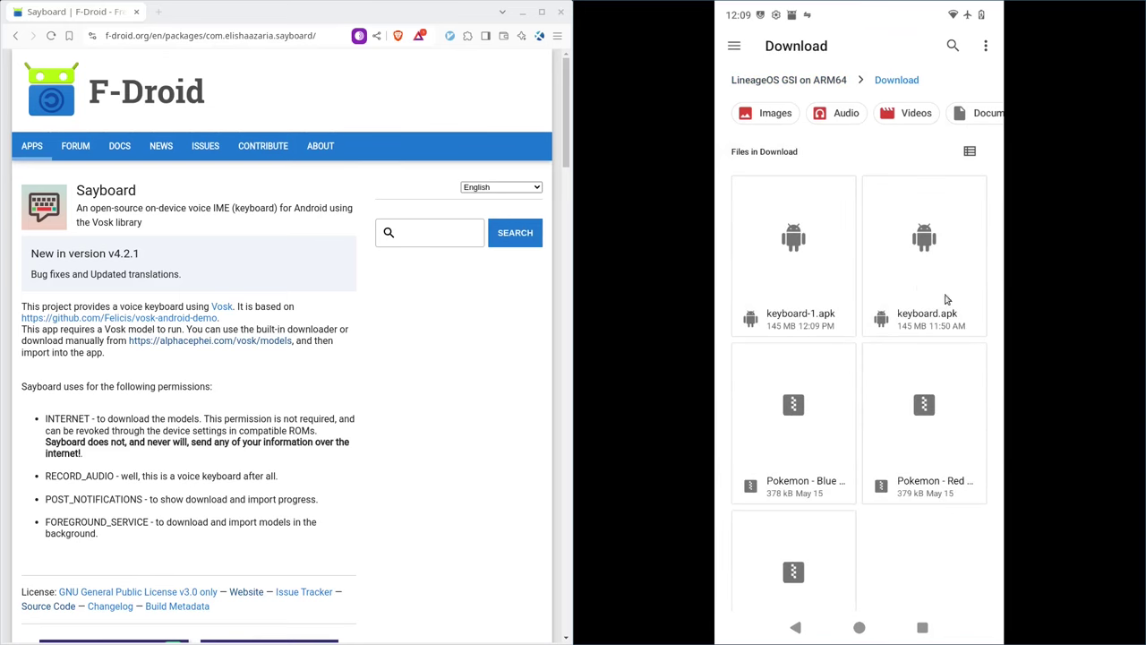
click(918, 246)
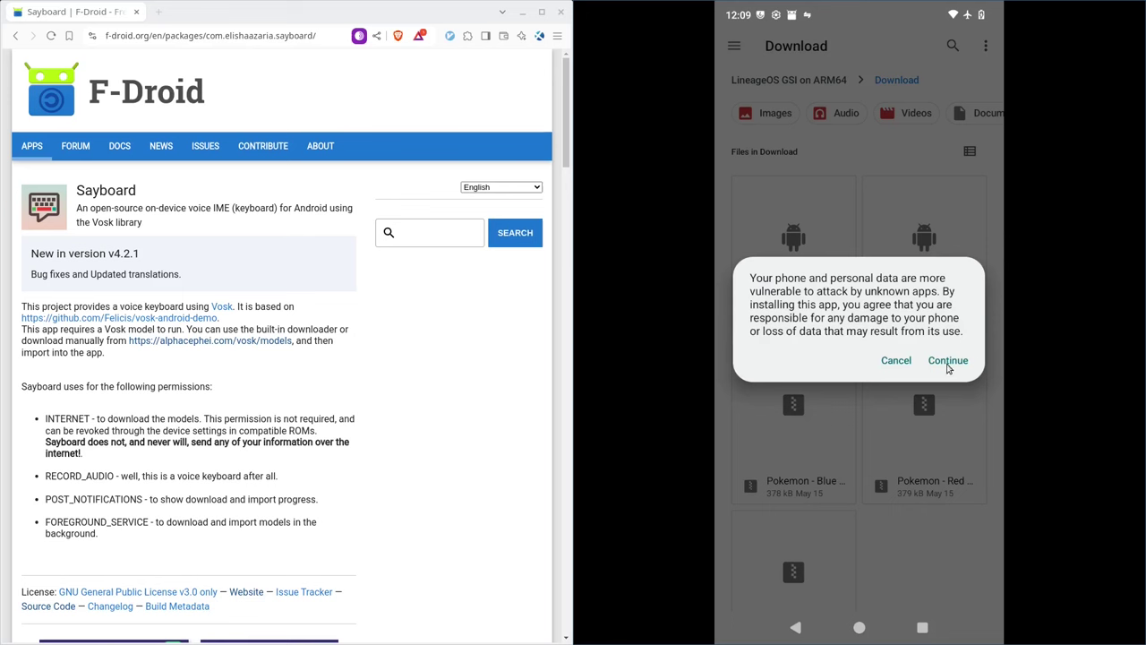
click(947, 364)
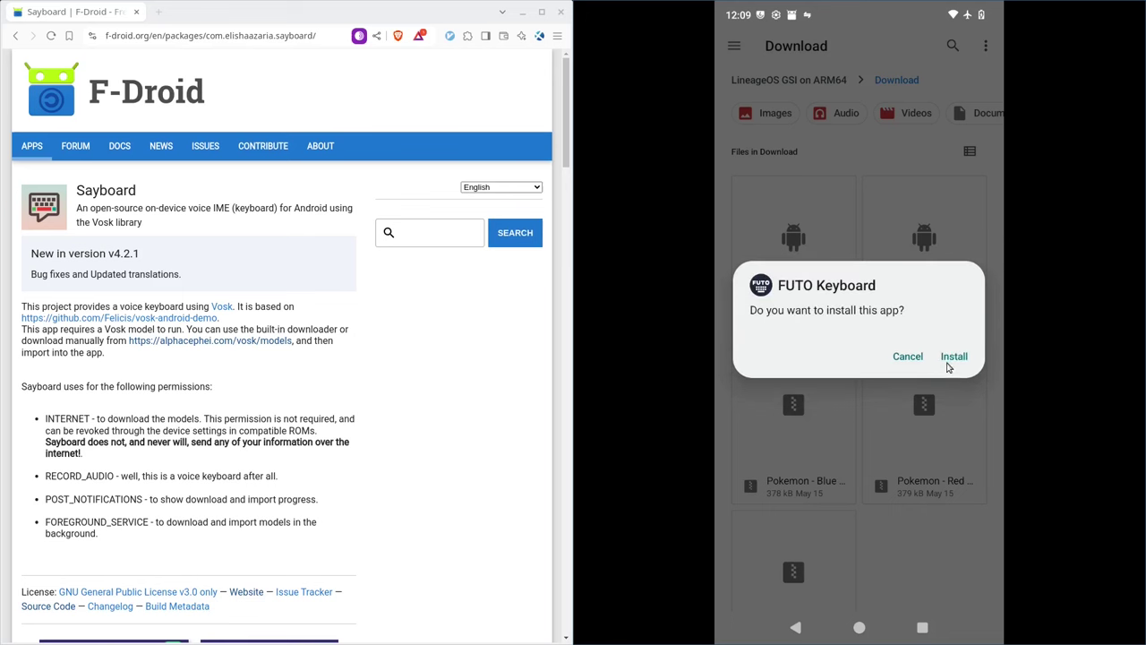
click(954, 358)
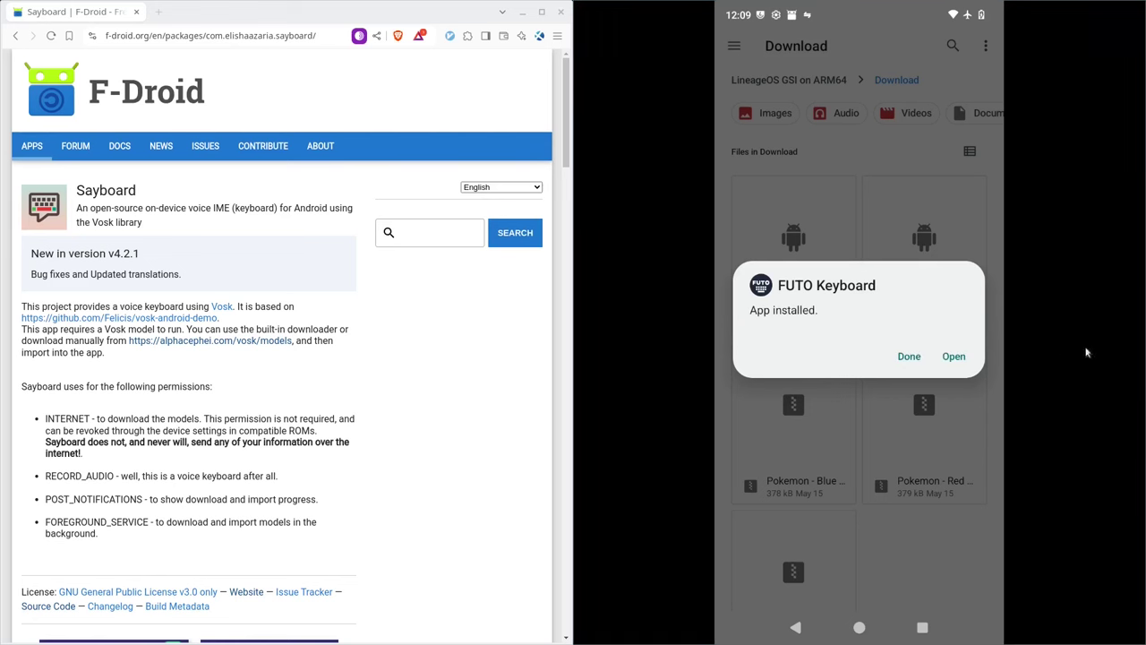
click(954, 358)
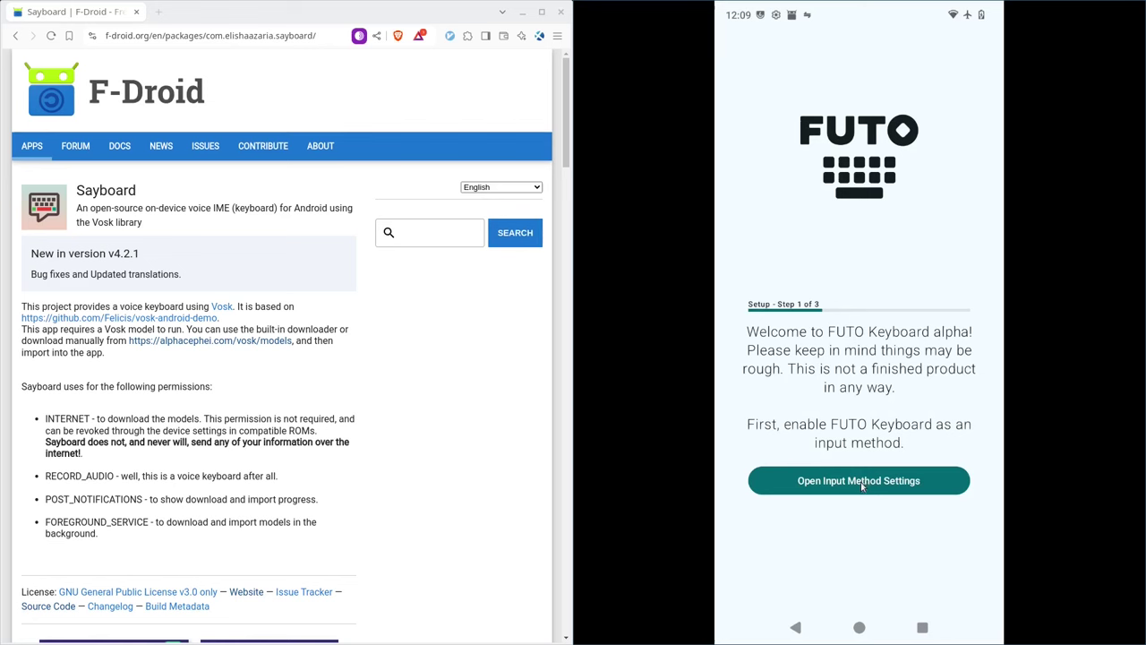
Enable FUTO Keyboard as an on-screen keyboard, accept the input method warning and select it as the active input method
click(871, 481)
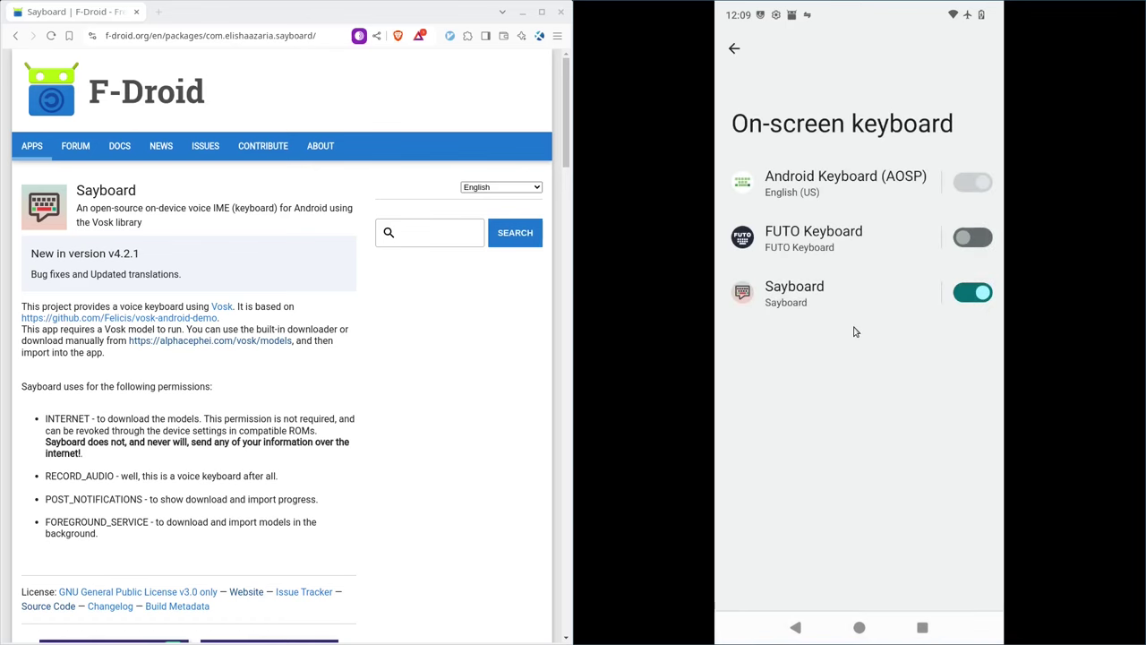
click(968, 237)
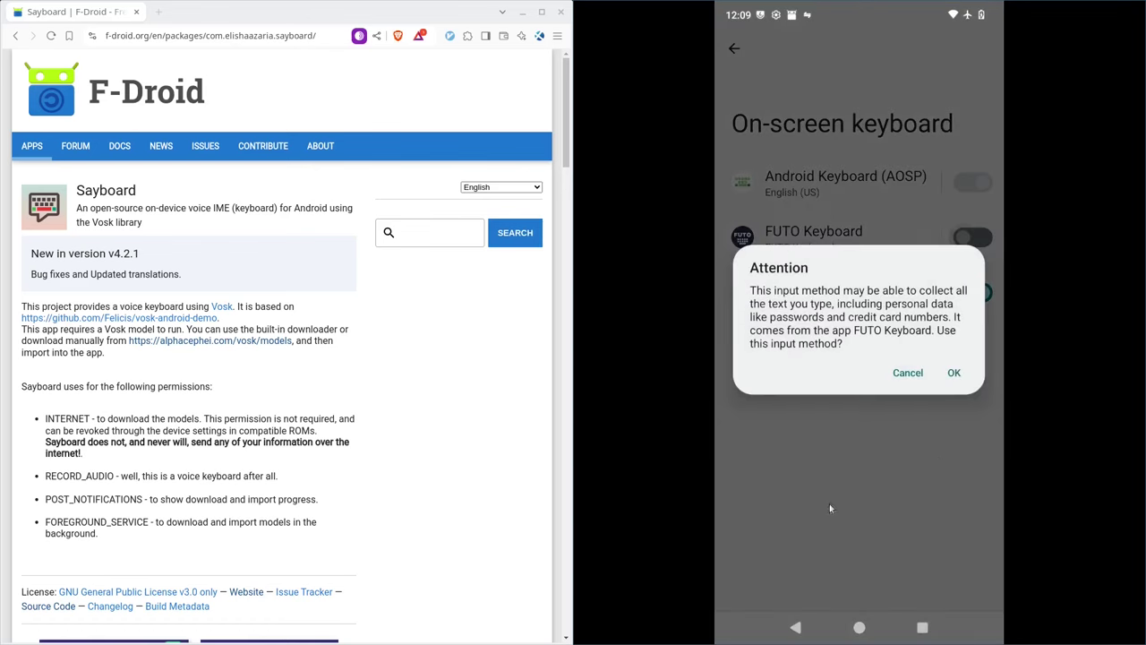
click(954, 372)
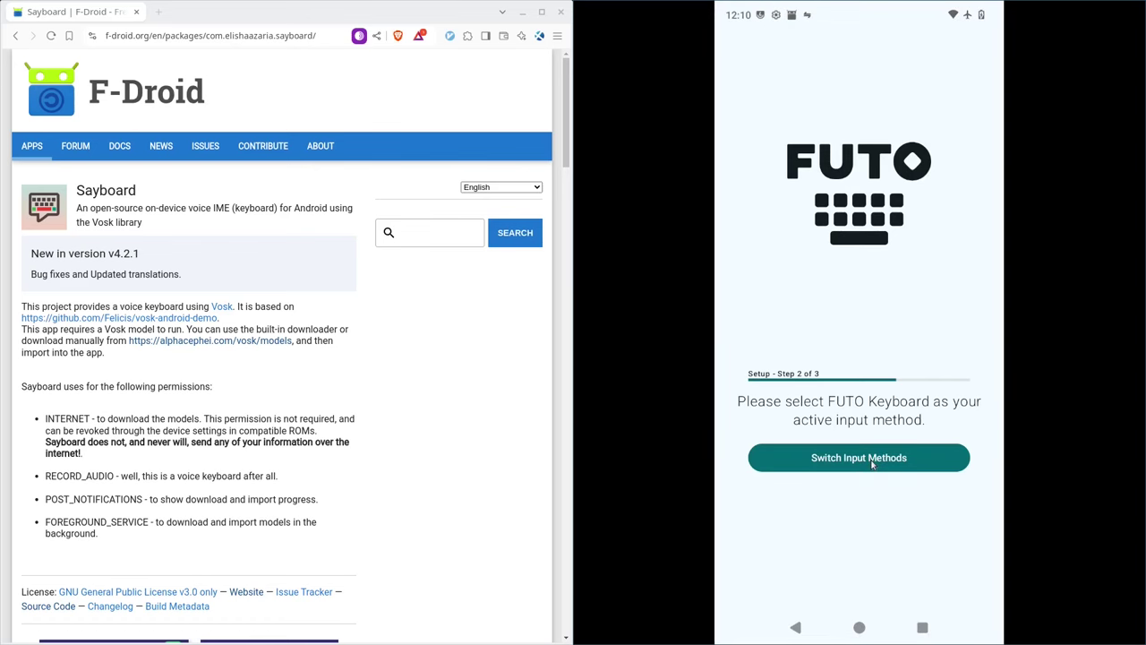
click(871, 460)
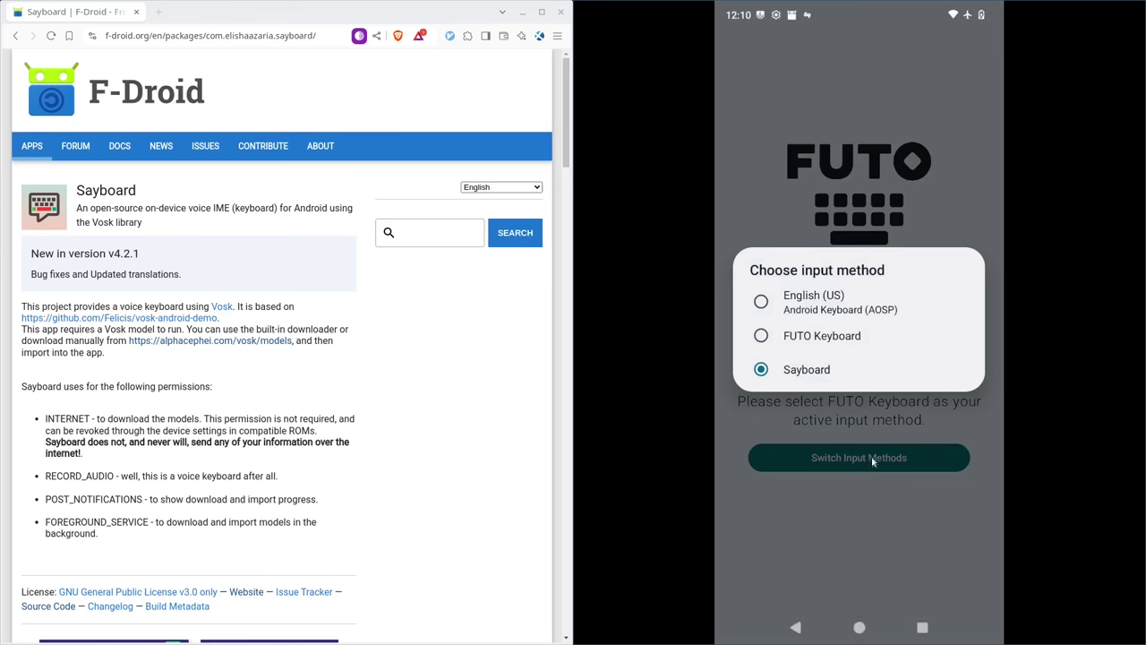
click(763, 336)
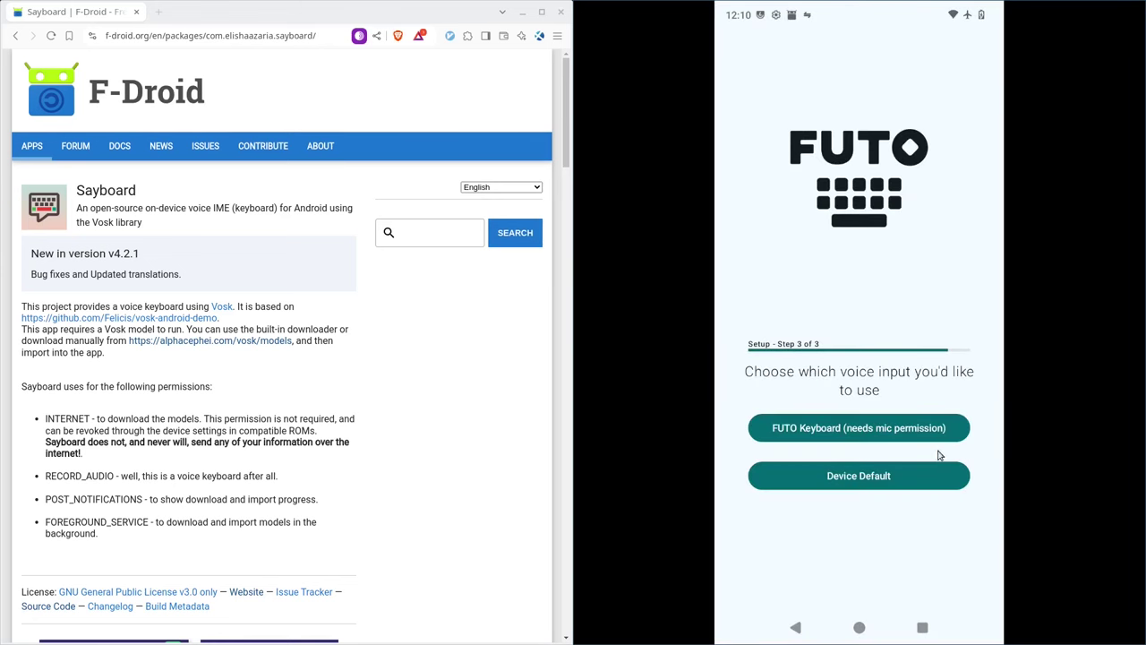
Choose FUTO Keyboard as the voice input, answer its audio recording permission request and look over the FUTO Keyboard settings list
click(865, 440)
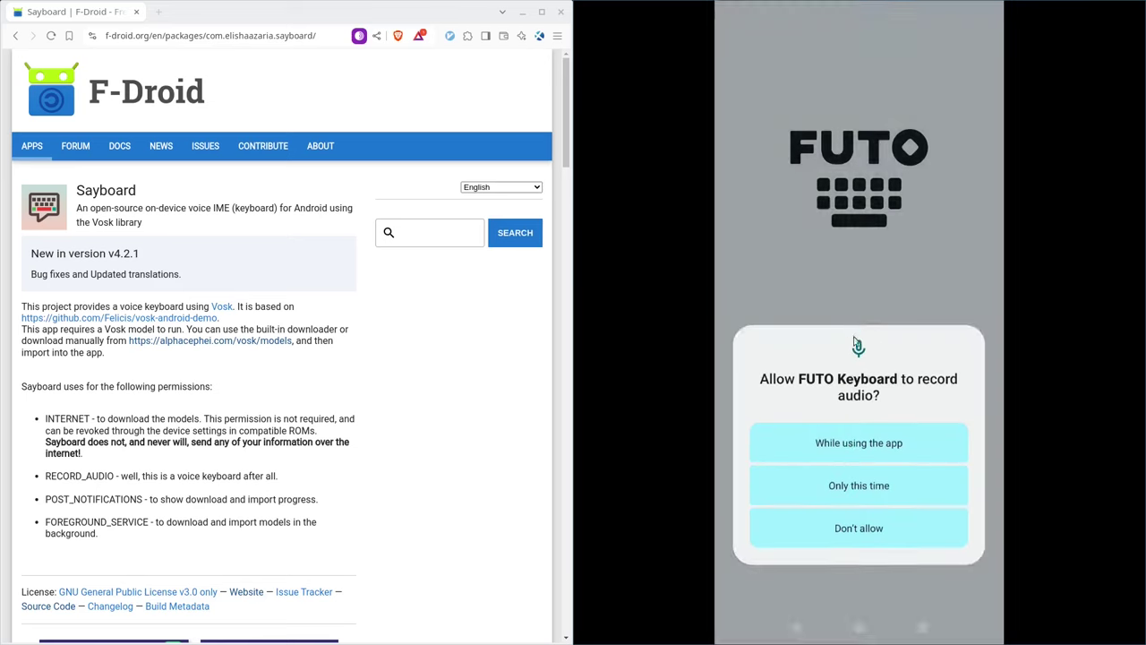
click(916, 530)
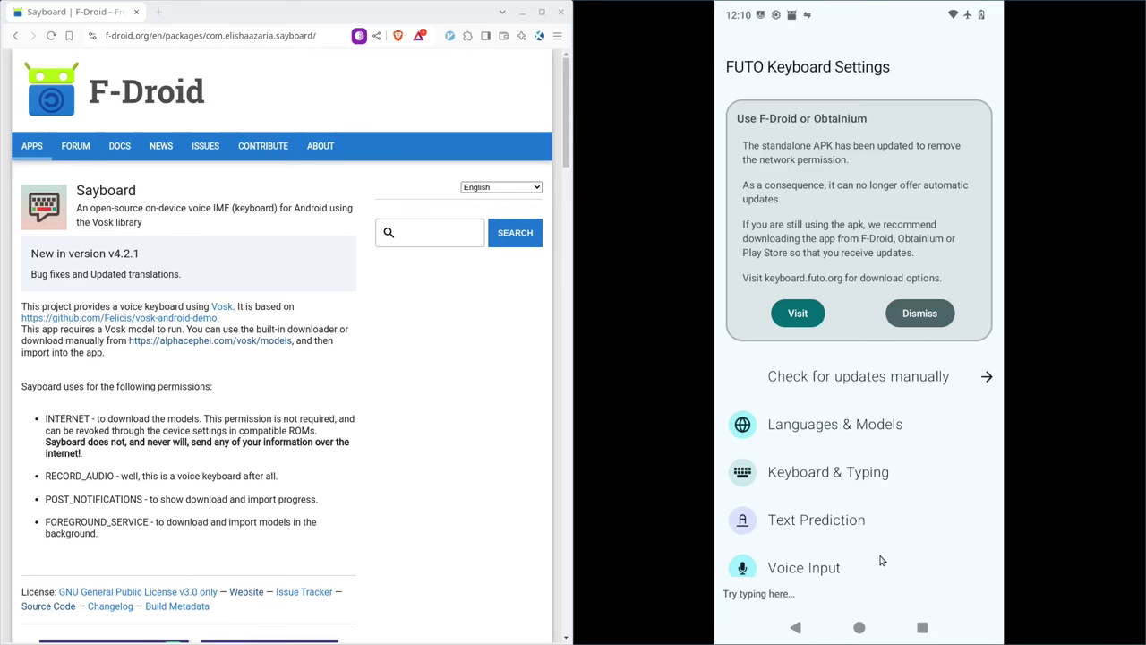
scroll(874, 493, down, 3)
scroll(880, 509, up, 3)
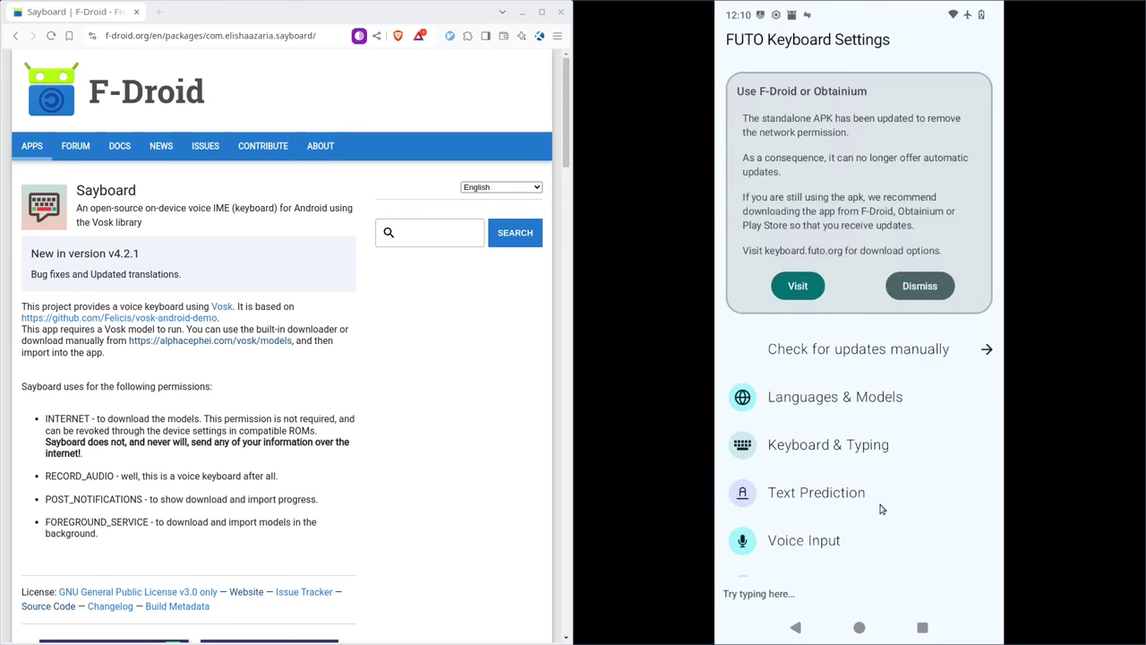
scroll(837, 427, down, 3)
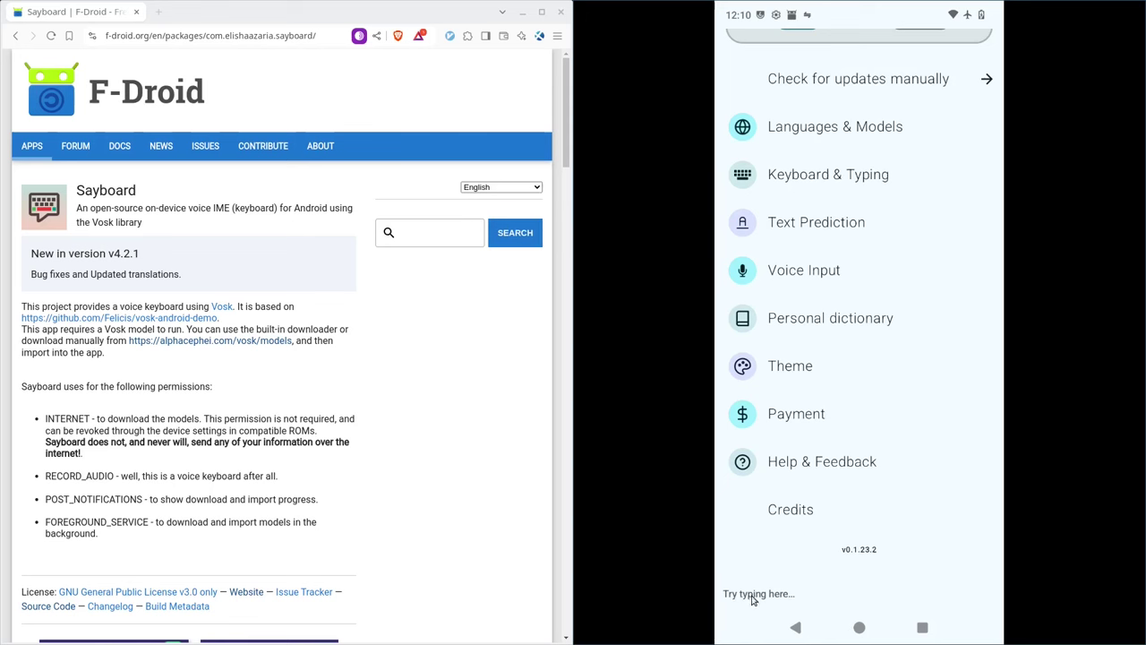
Open the typing test field in the FUTO Keyboard settings, try swipe-typing "this" and erase the entered text
click(917, 584)
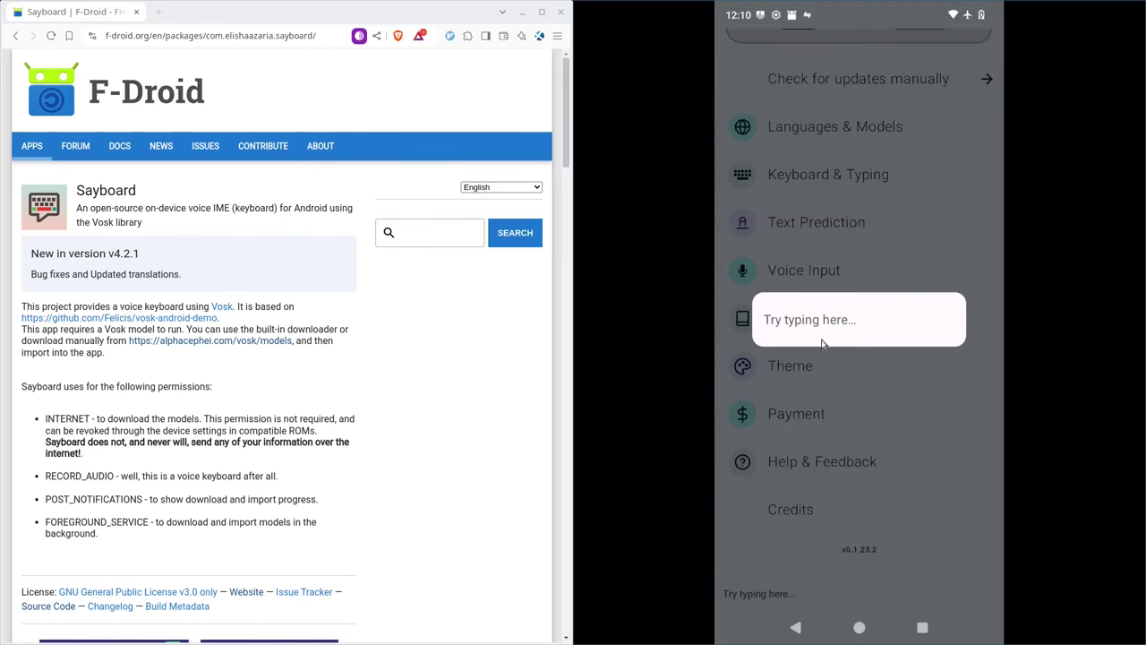
click(825, 330)
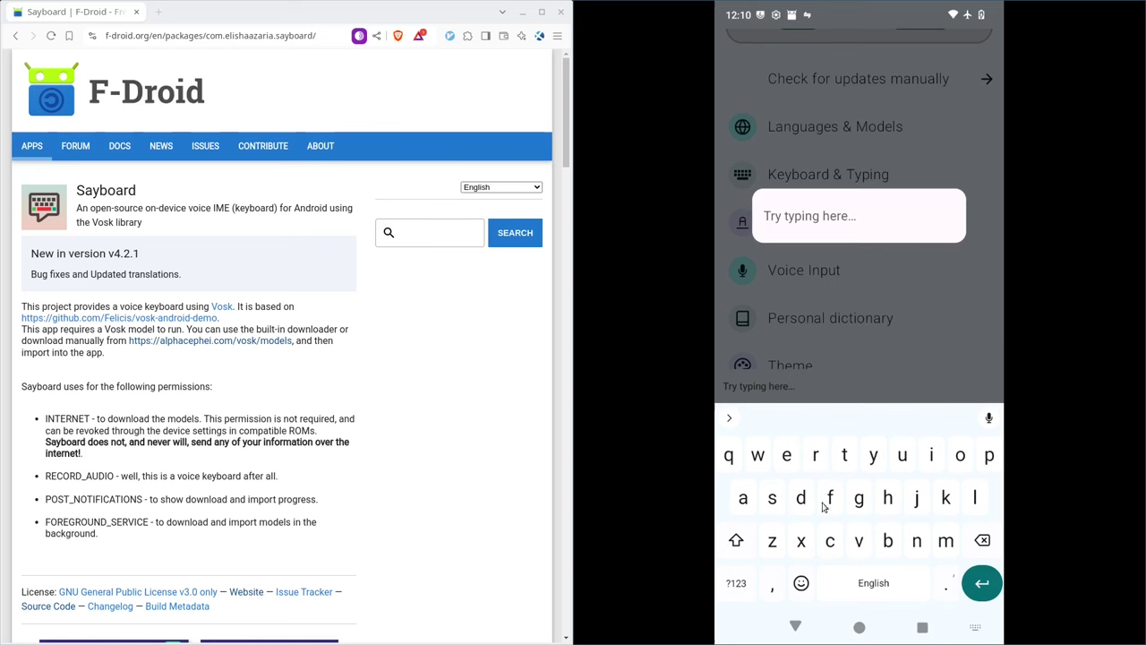
mouse_move(844, 459)
mouse_down()
mouse_move(905, 488)
mouse_move(824, 511)
mouse_move(890, 504)
mouse_up()
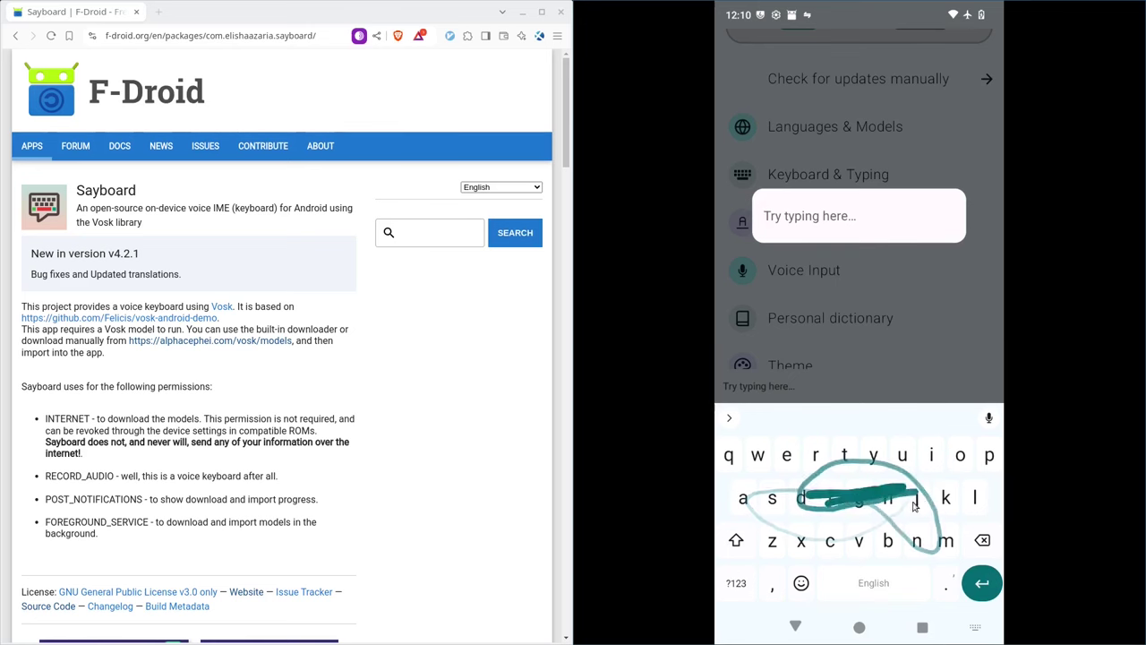
drag(844, 455, 780, 498)
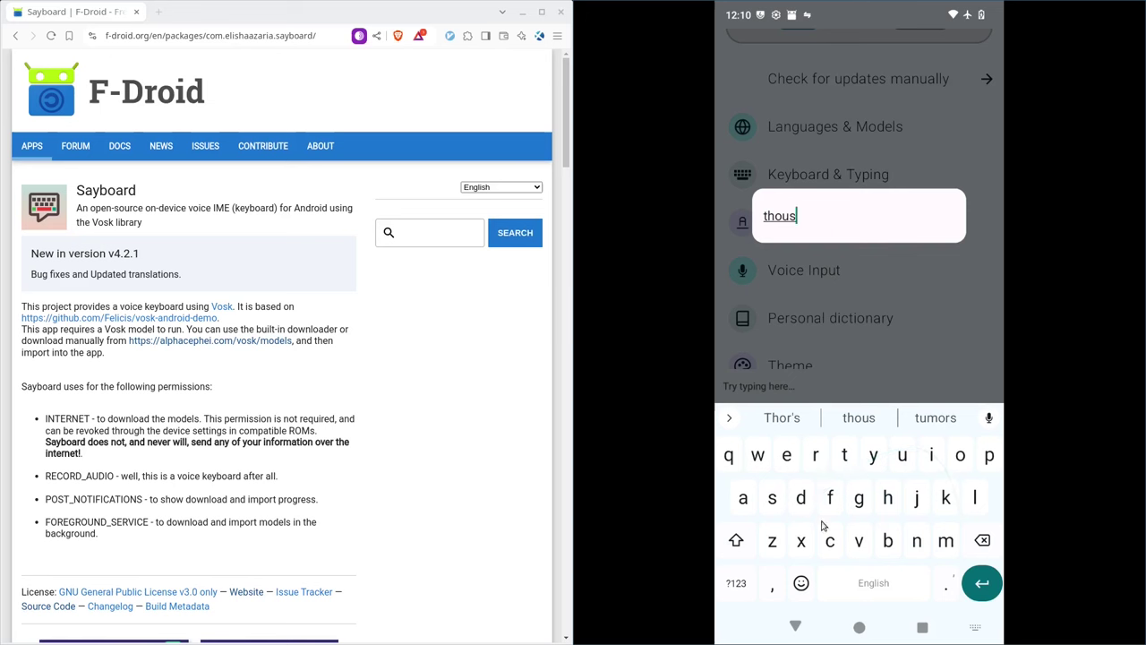
mouse_move(845, 455)
mouse_down()
mouse_move(932, 455)
mouse_move(772, 498)
mouse_up()
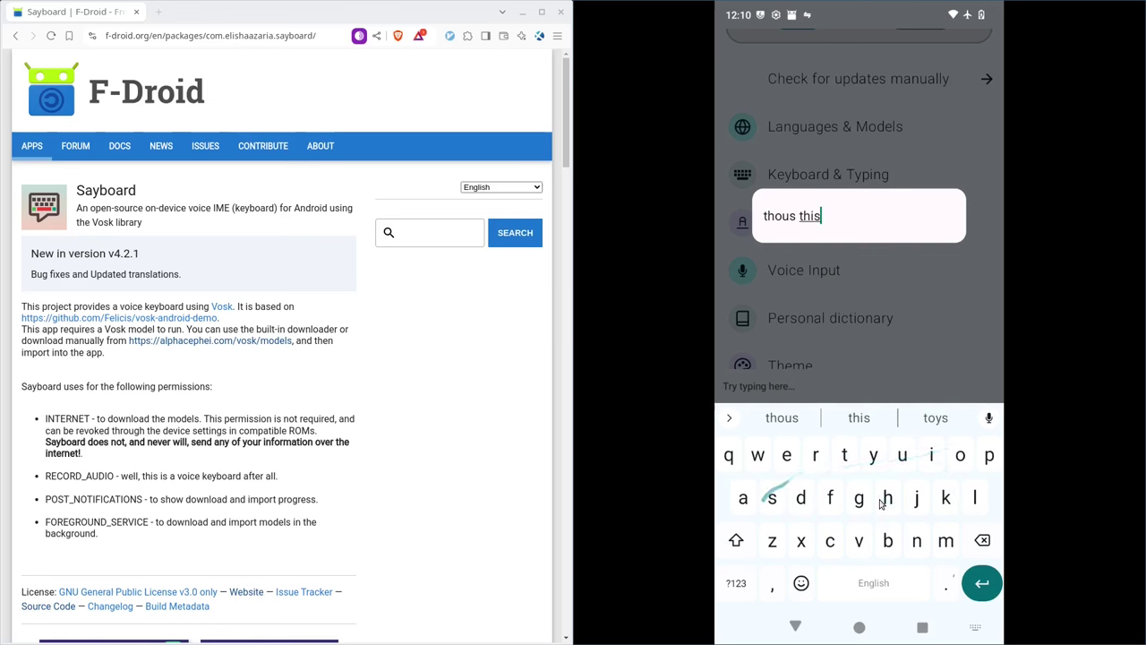
click(983, 541)
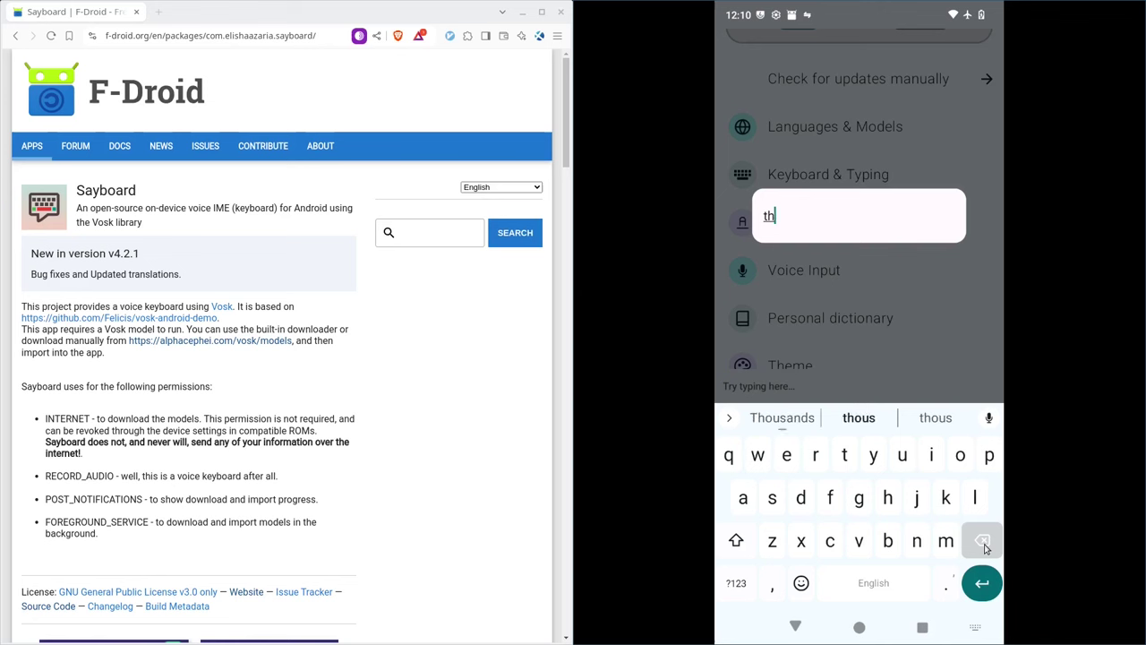
Dictate several sentences about the missing preview text and local processing into the test field with FUTO voice input, and finish the recording
click(989, 419)
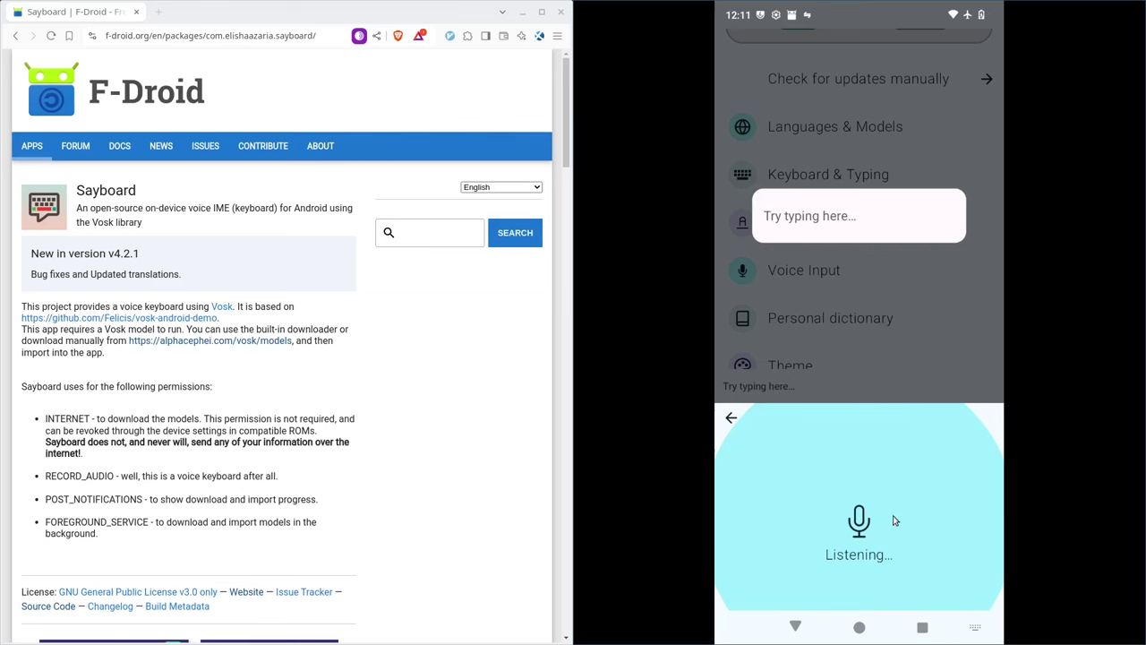
click(862, 522)
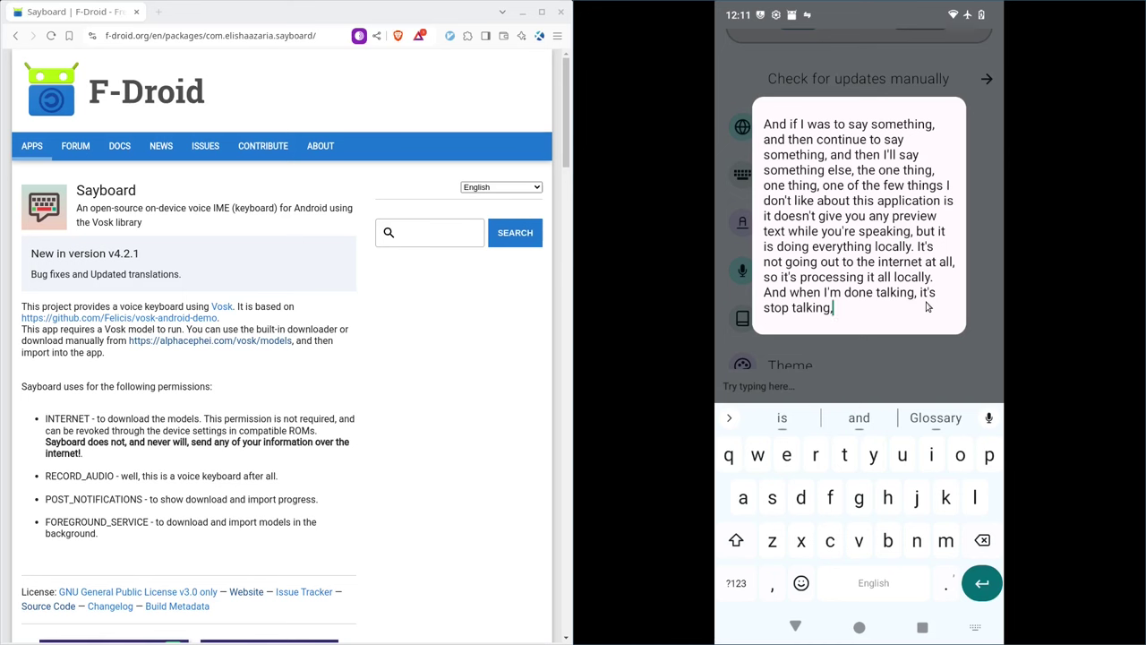
Erase the test text and dictate "This is a sentence, period. This is another sentence, period. What do you think, question mark?" by voice input
key(ctrl+a)
key(BackSpace)
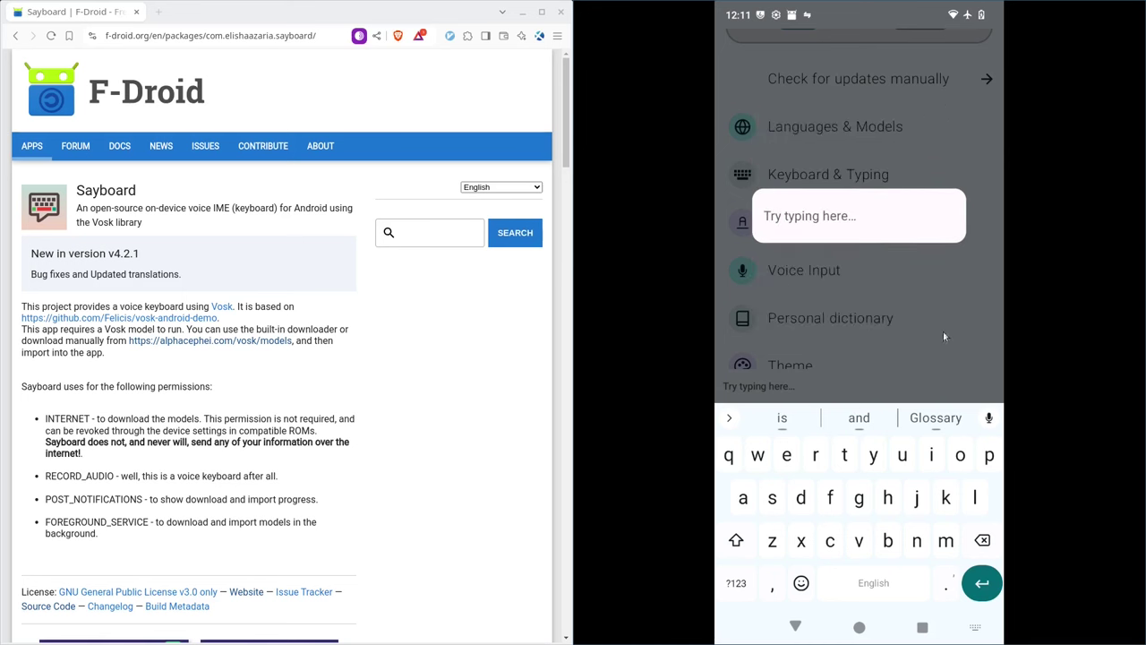
click(990, 418)
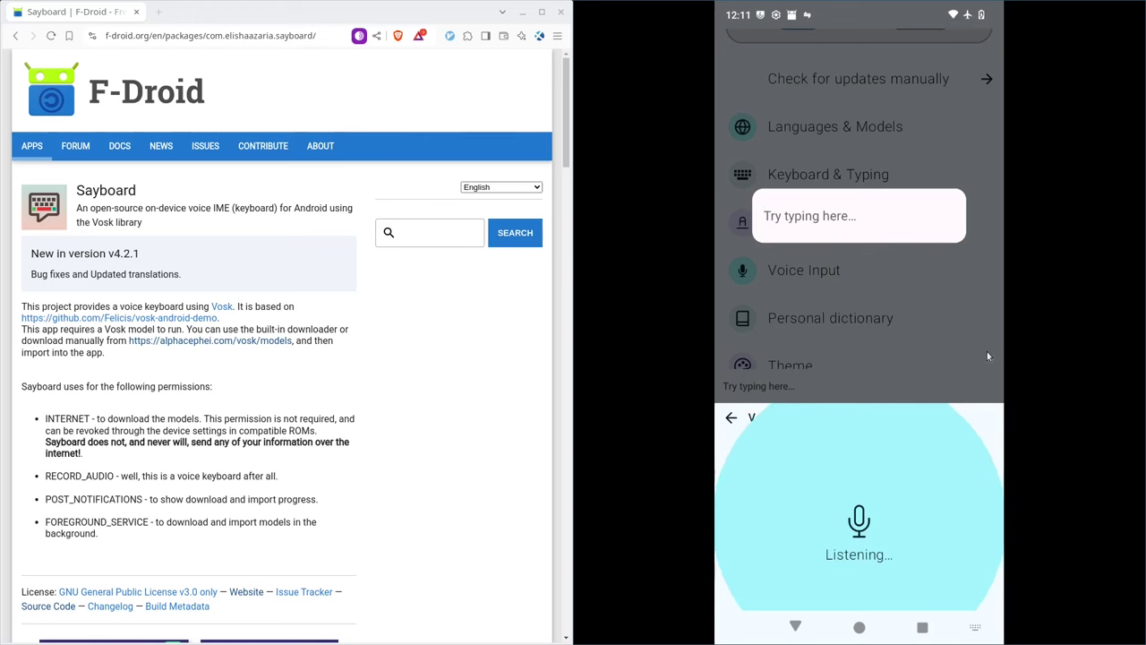
click(859, 517)
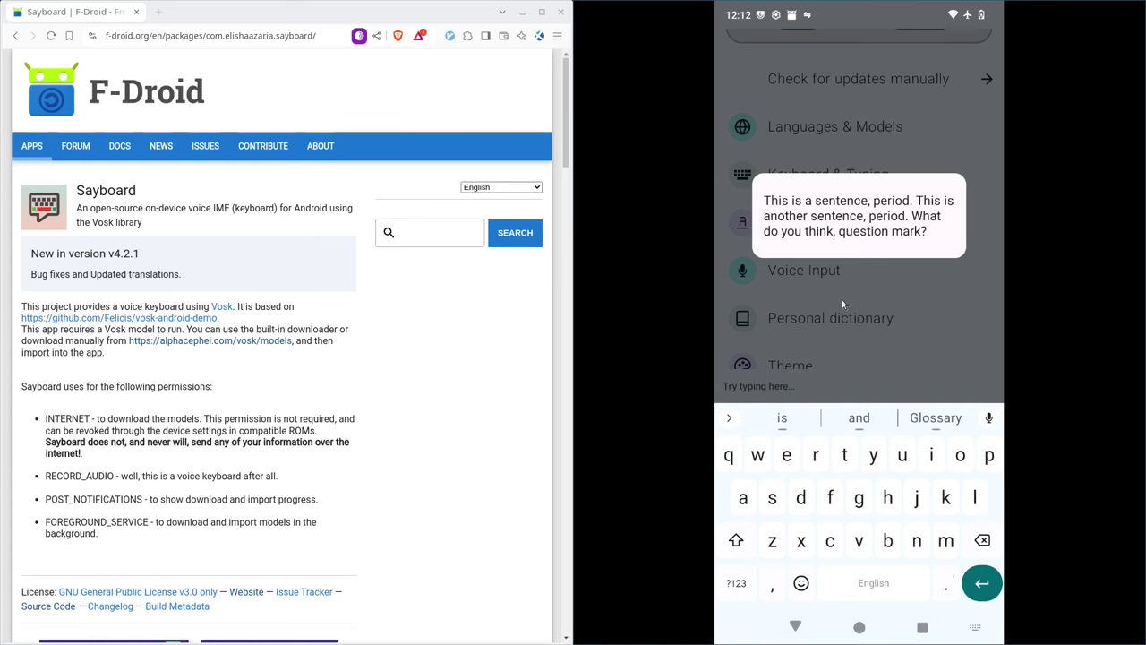
Clear the punctuation test and dictate the grocery list "Grocery bananas, apples, peaches, pears" into the test field
key(ctrl+a)
key(BackSpace)
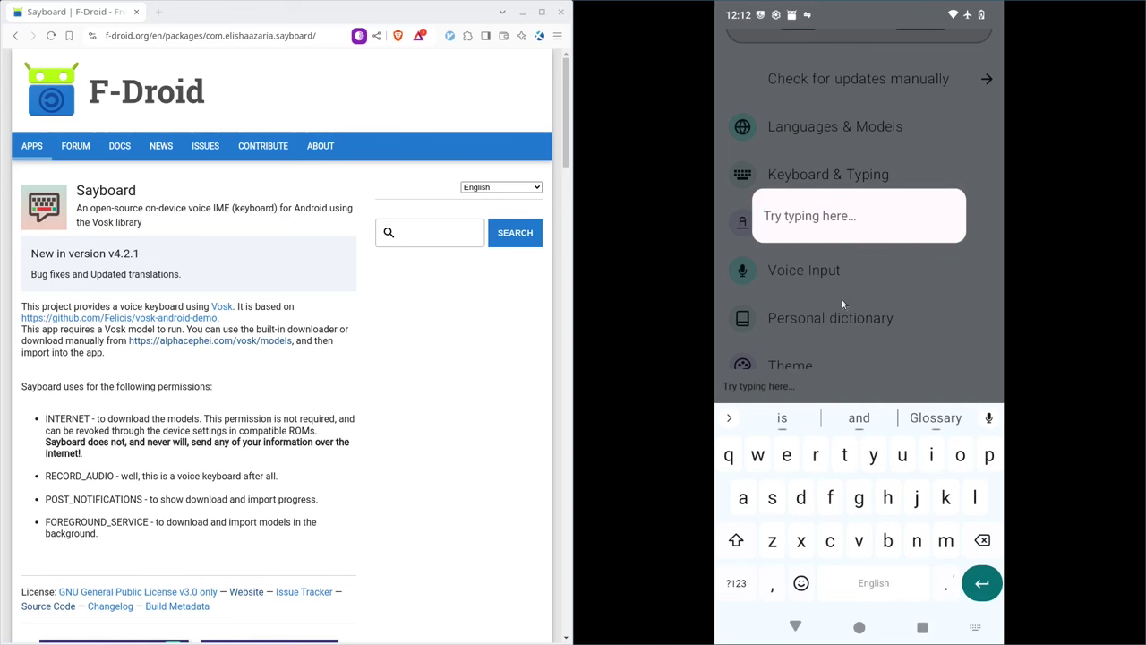
click(990, 419)
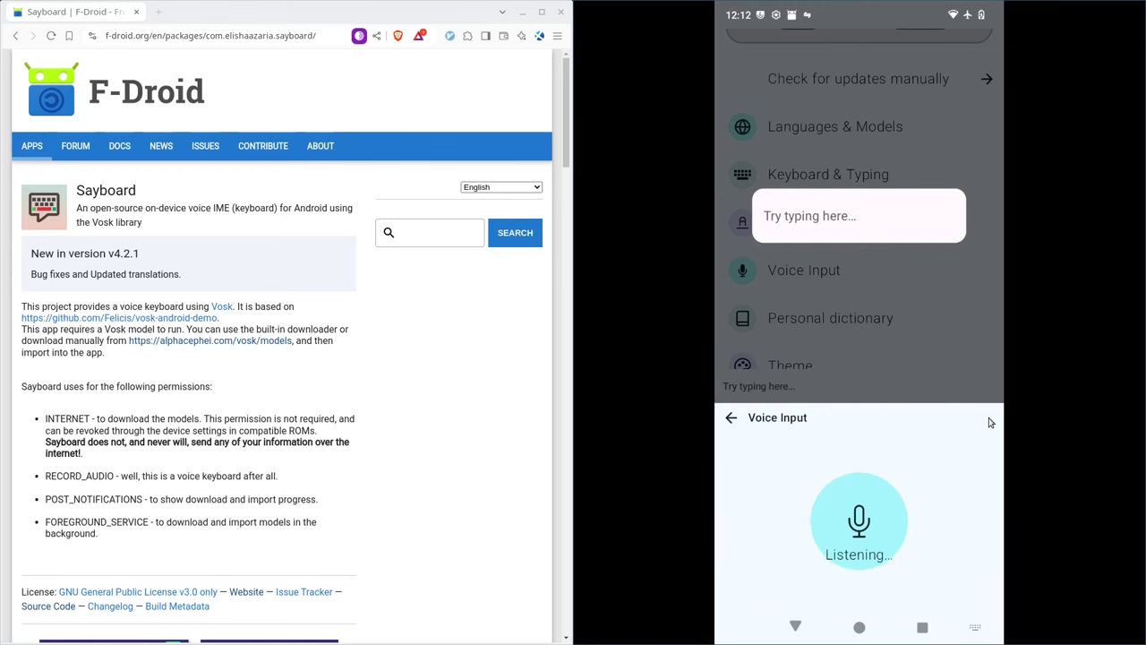
click(862, 520)
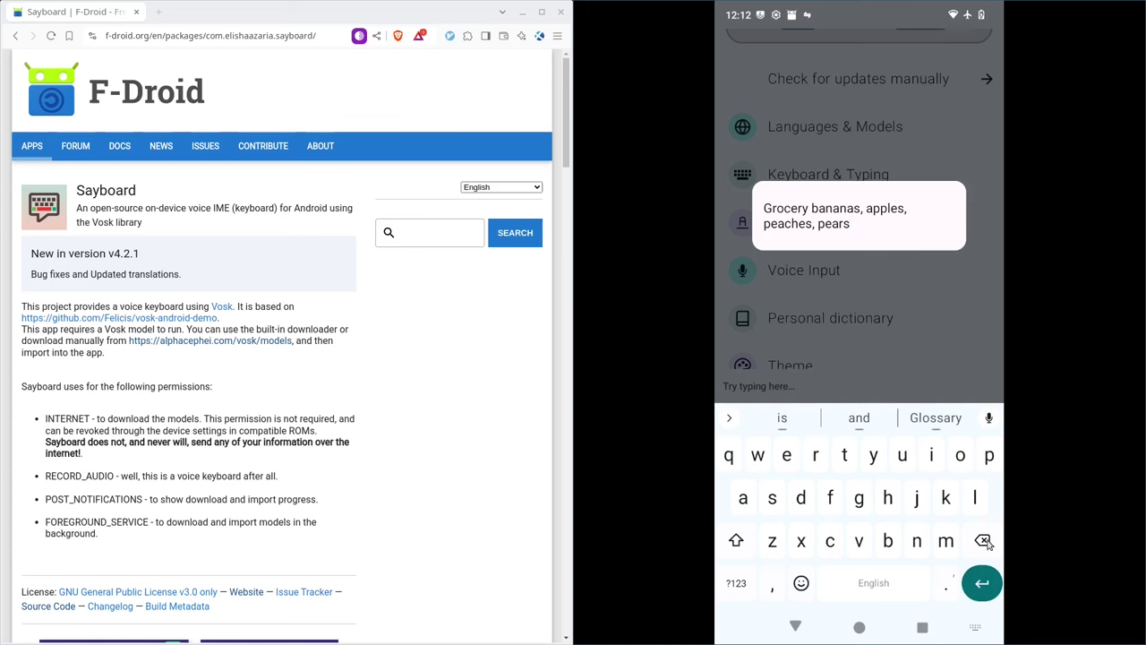
Erase the dictated grocery list and close the typing test field
key(ctrl+a)
click(983, 541)
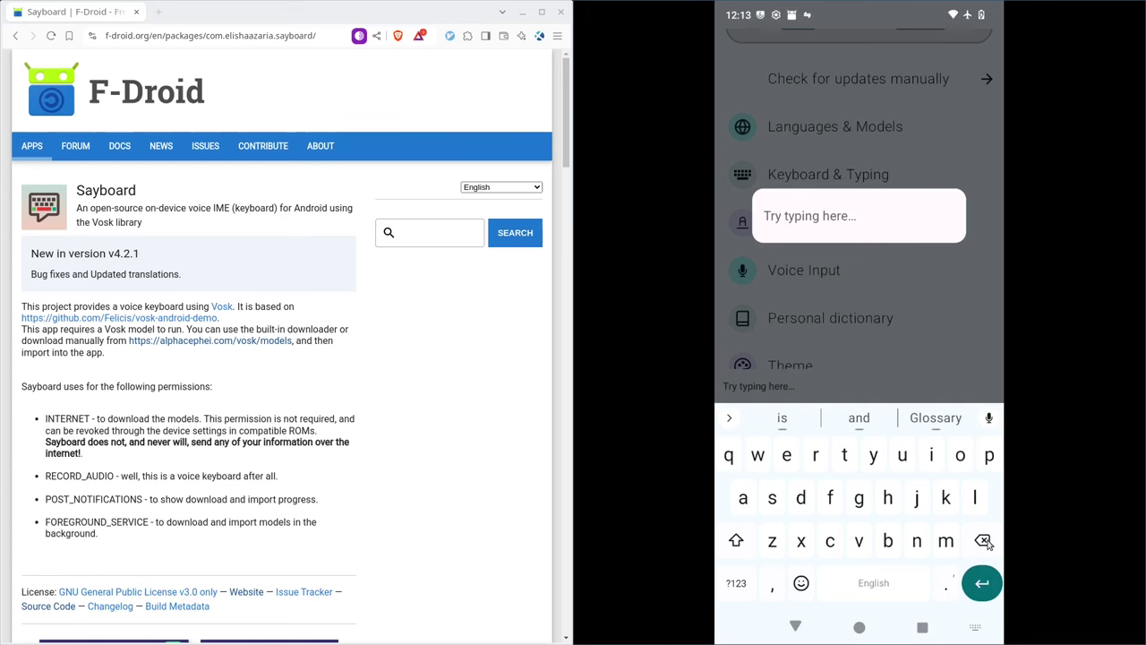
click(910, 349)
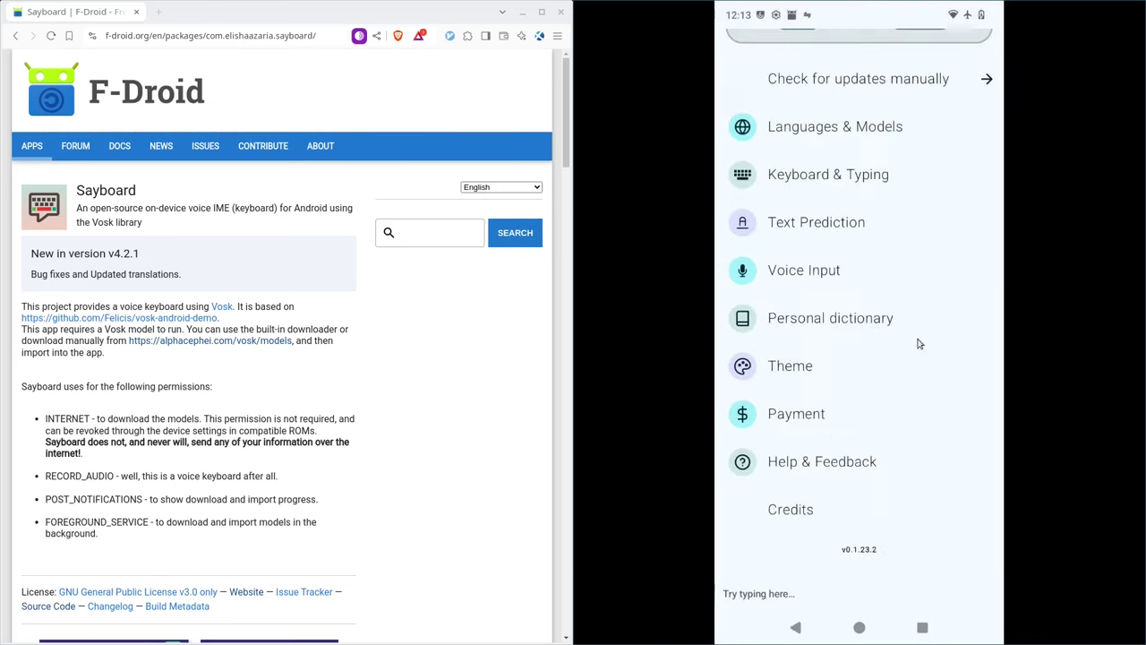
Open the online download page for English (United States) voice input models from the Languages & Models settings
click(842, 126)
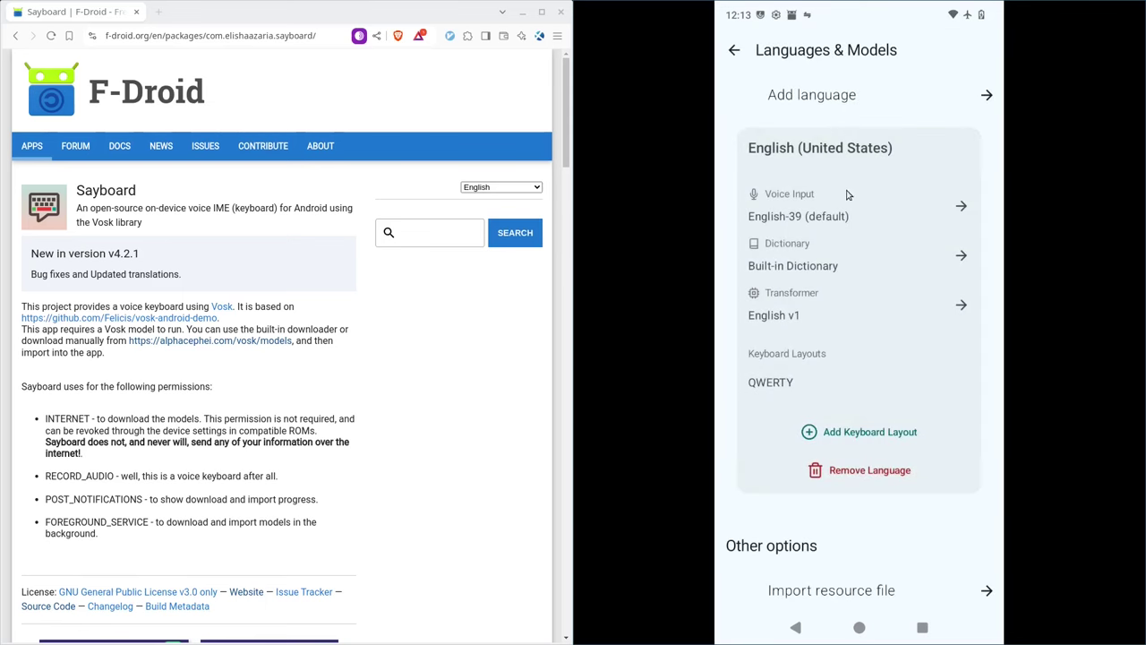
click(962, 208)
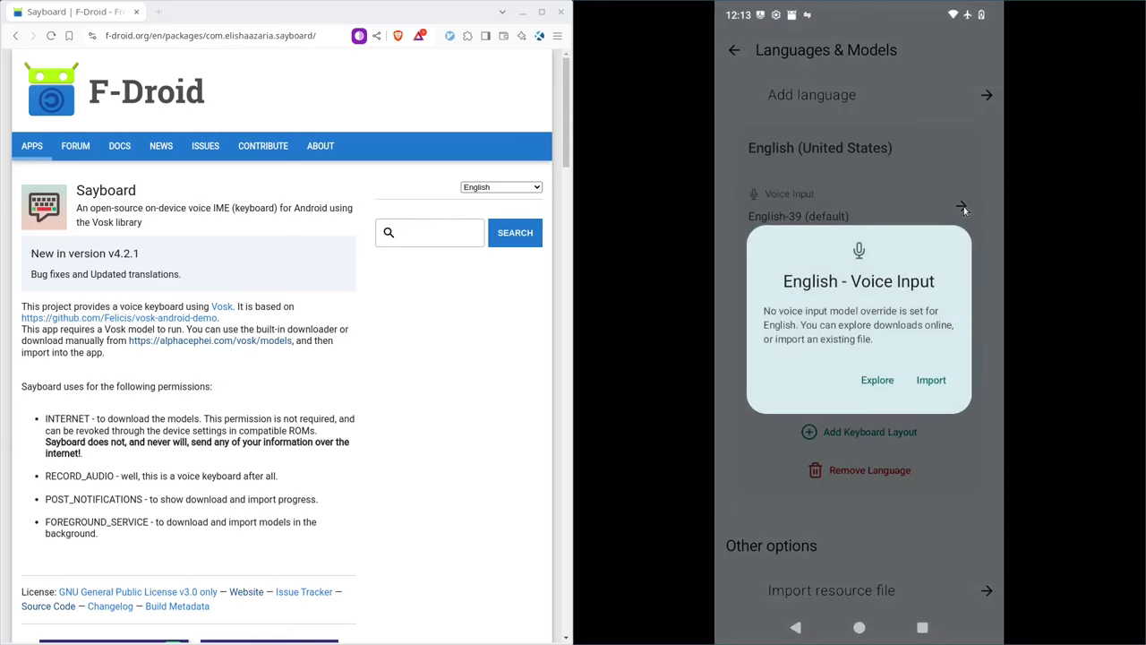
click(877, 380)
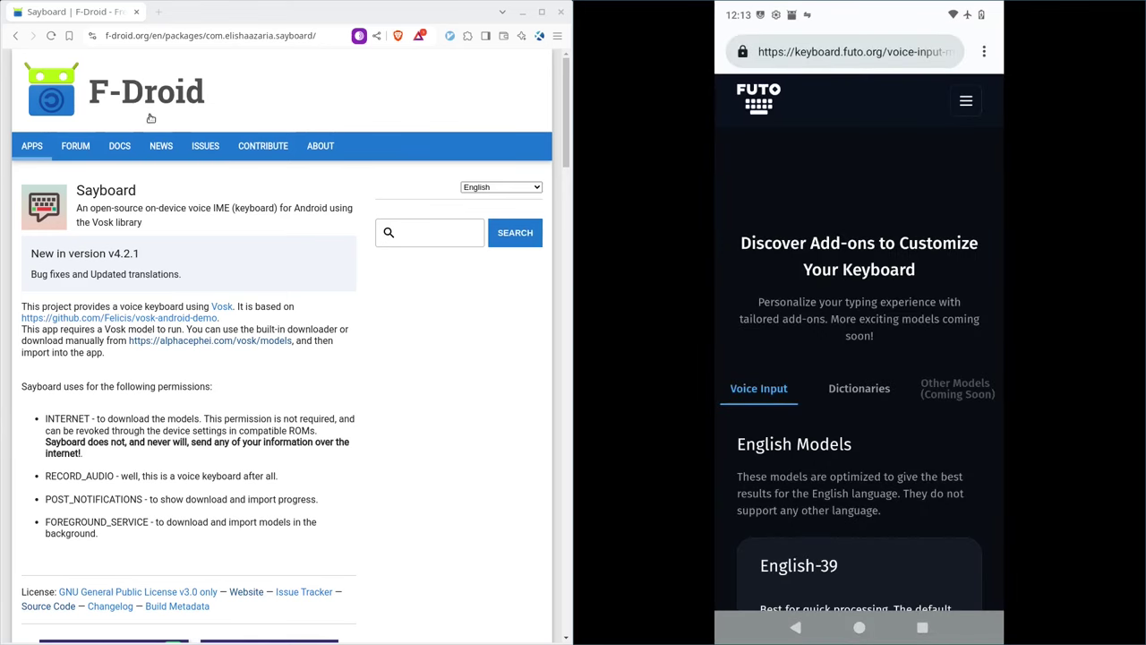
Compare the descriptions of the English-39, English-74 and English-244 voice models, and return to the main keyboard settings list
scroll(862, 327, down, 5)
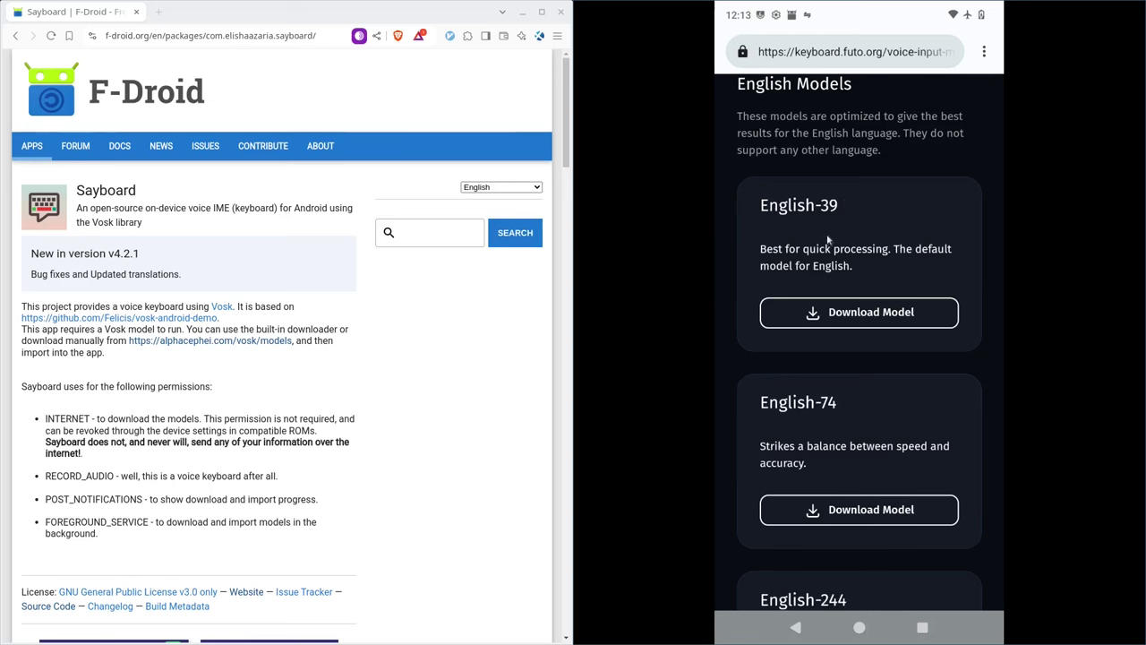
scroll(828, 289, down, 1)
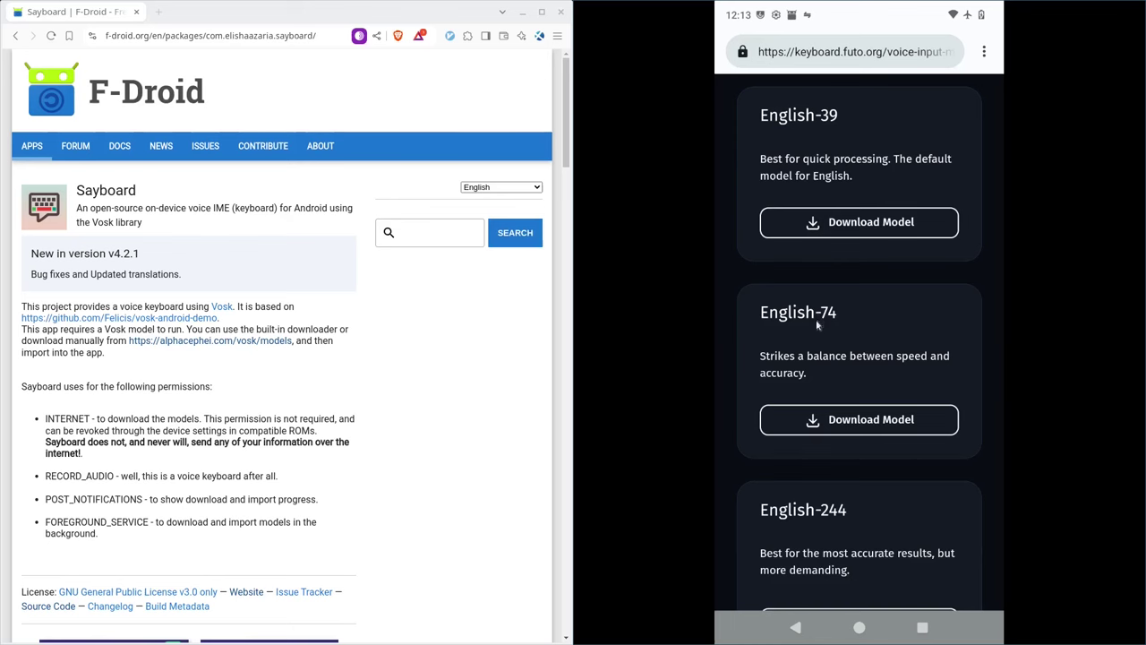
scroll(817, 326, down, 1)
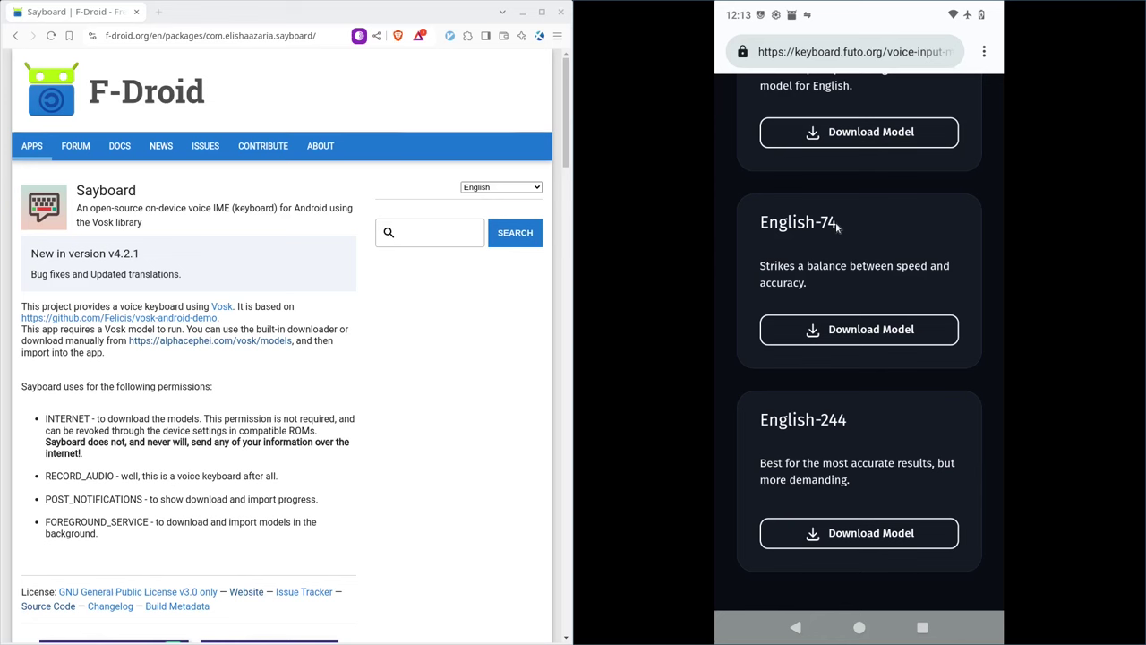
scroll(870, 242, up, 2)
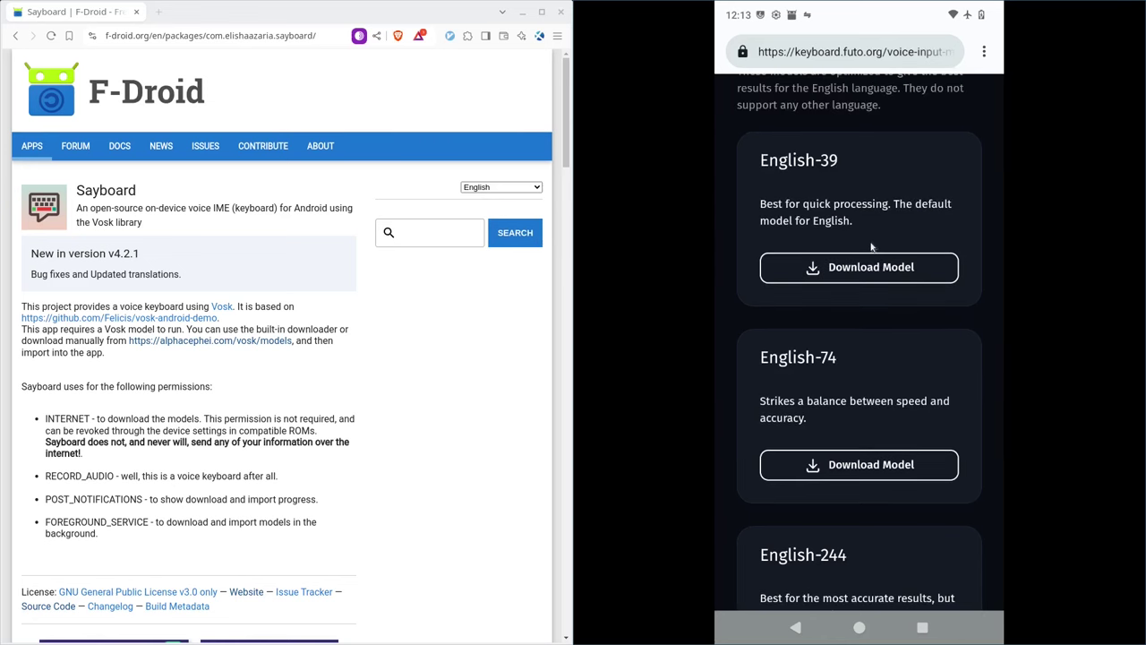
scroll(870, 247, down, 1)
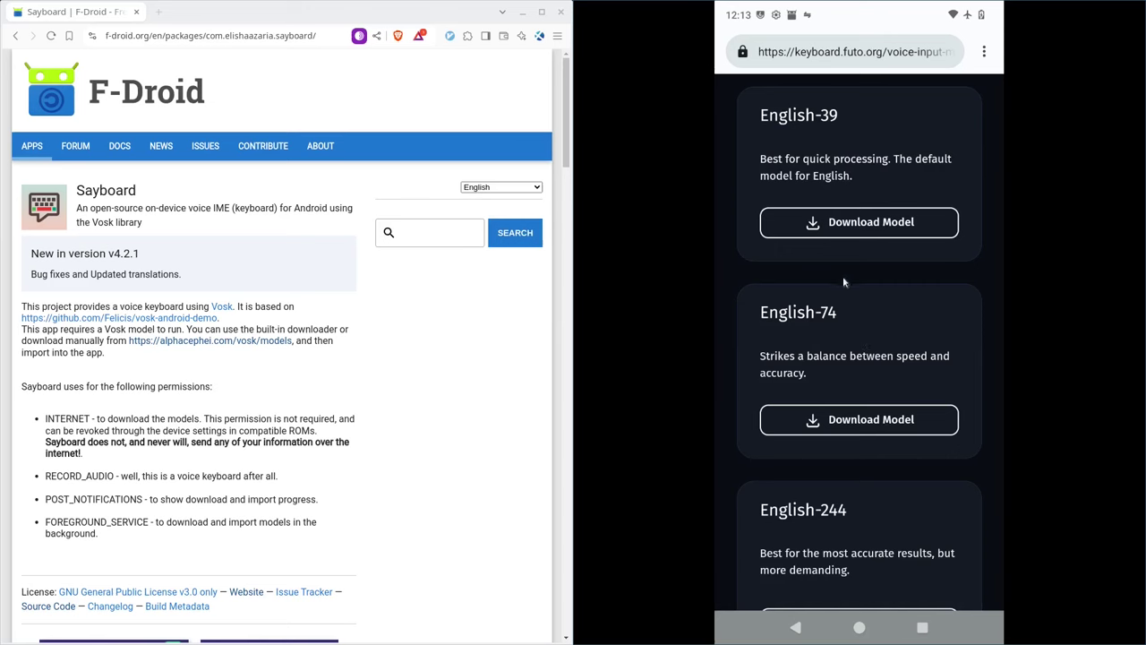
scroll(835, 276, up, 5)
scroll(831, 310, down, 2)
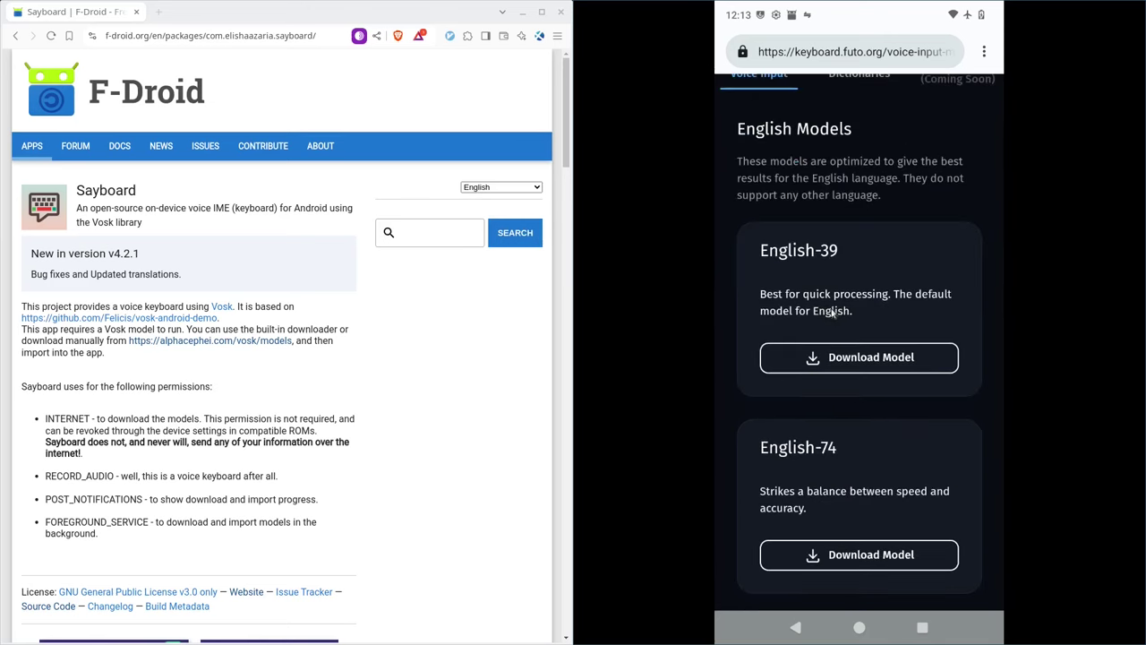
scroll(831, 310, up, 1)
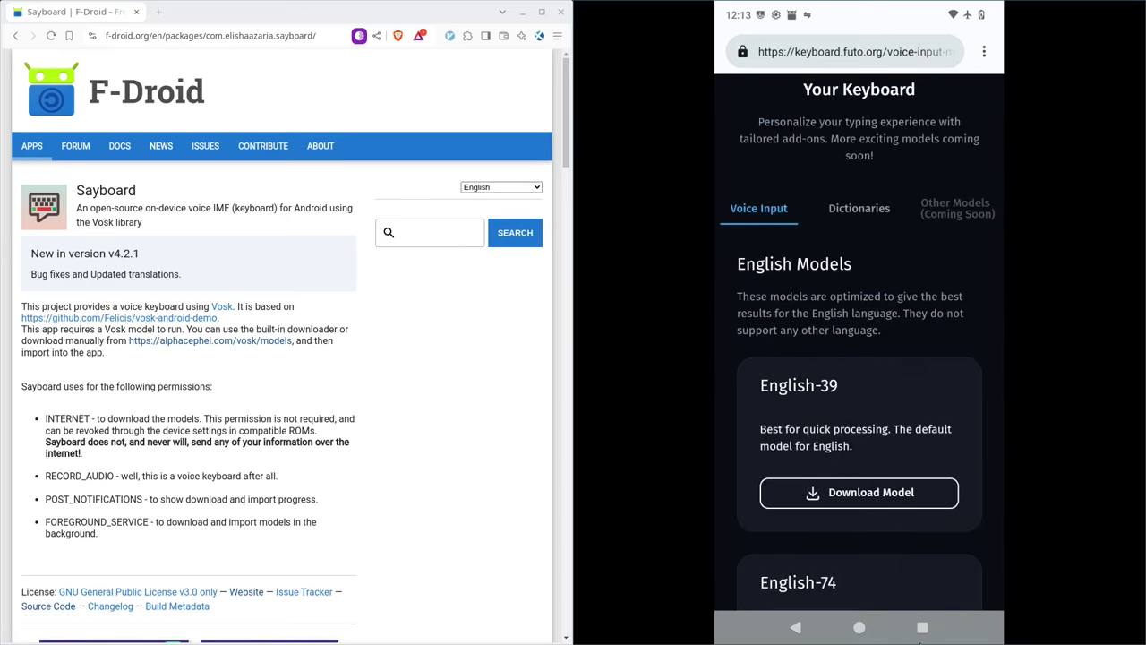
click(796, 629)
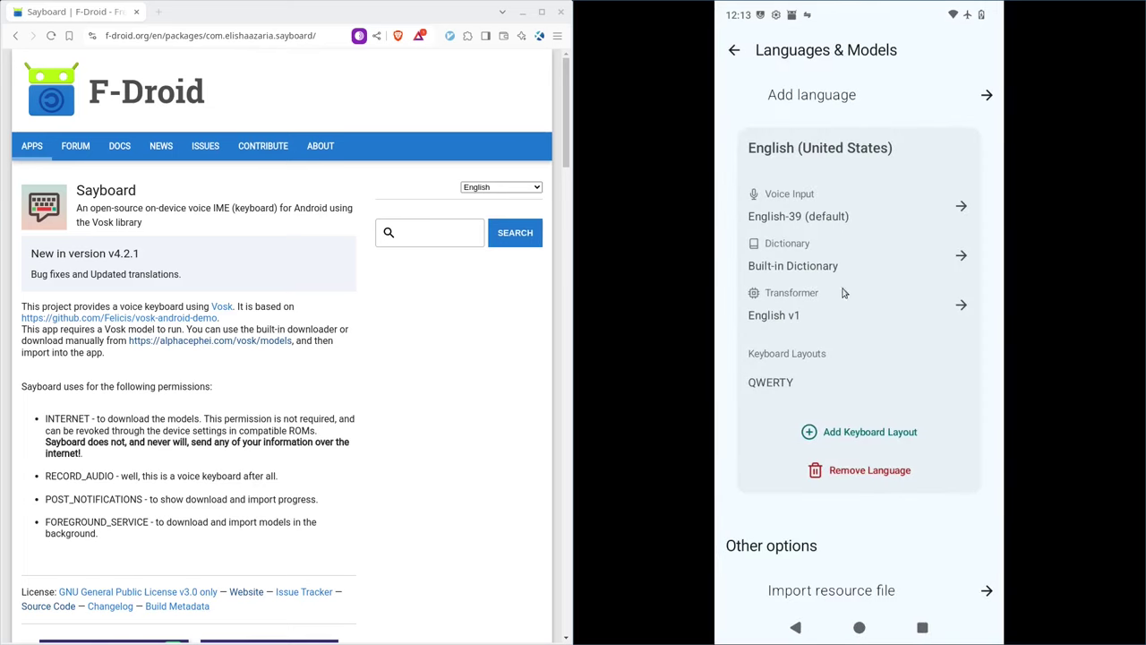
click(798, 629)
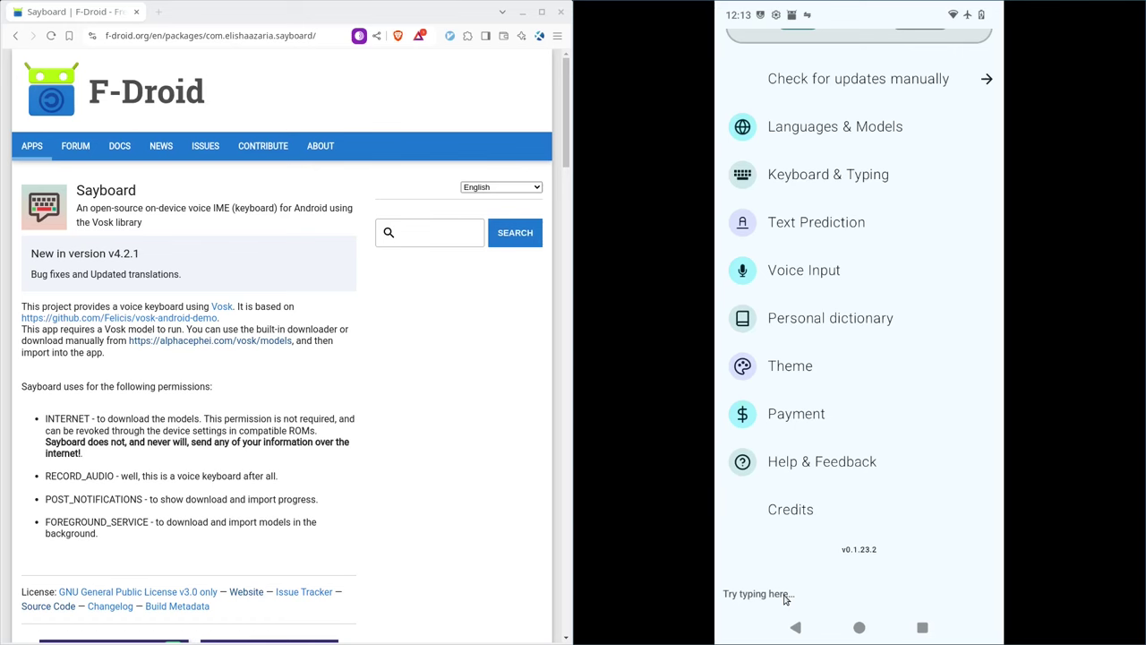
Open the typing test field, dictate a sentence naming two family members with voice input, and close the field
click(785, 597)
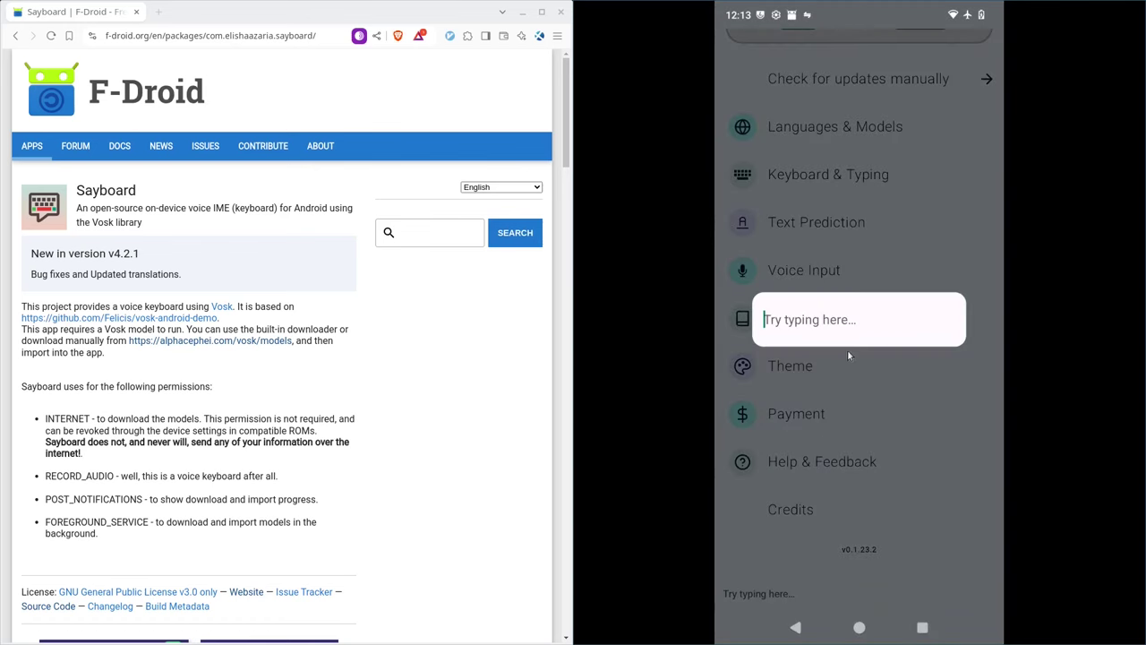
click(842, 319)
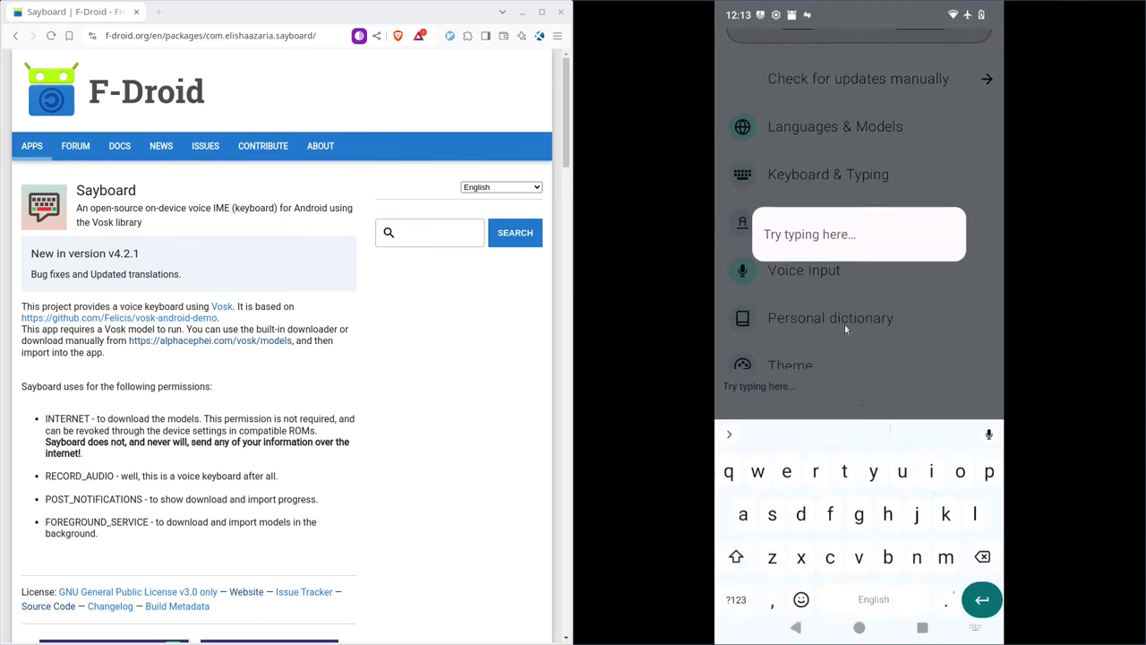
click(990, 419)
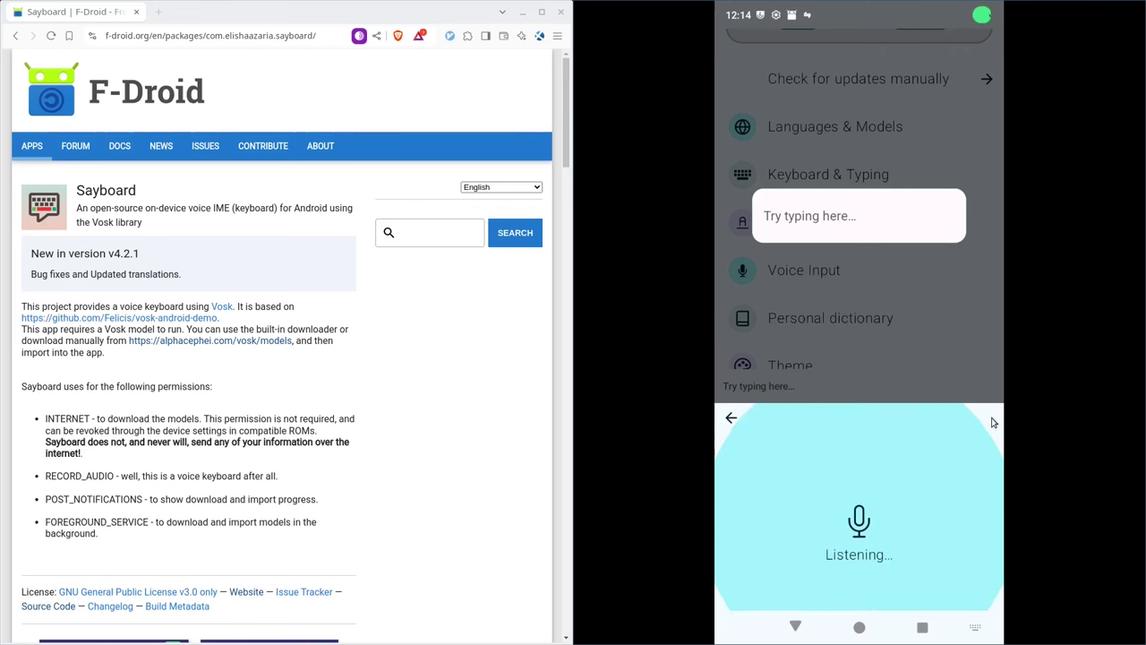
click(857, 517)
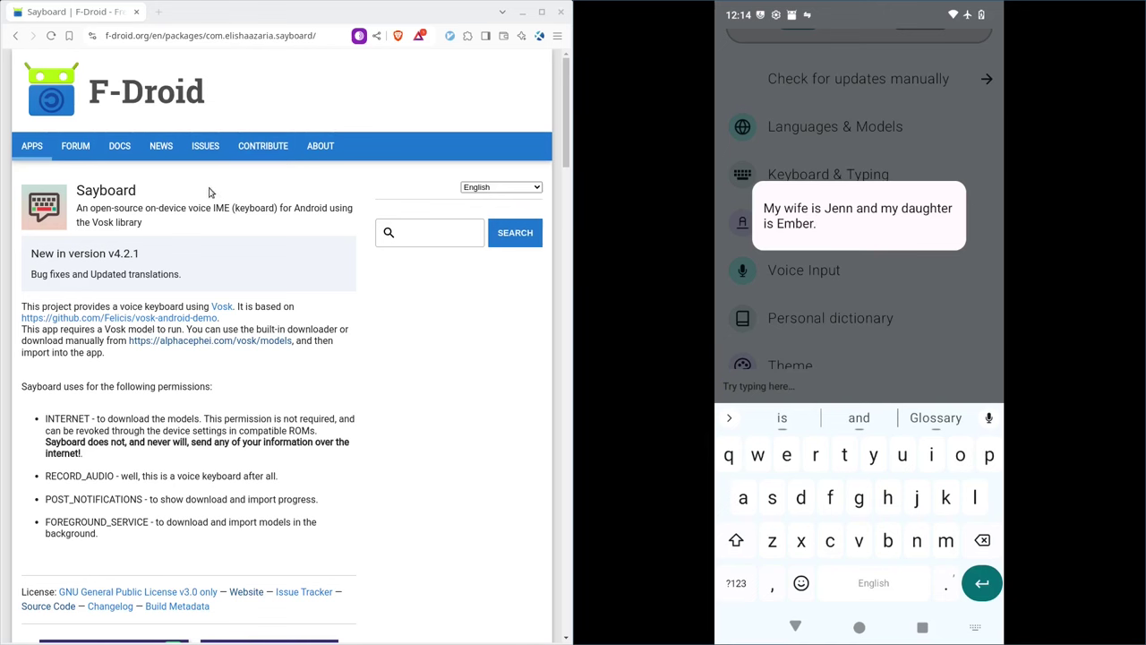
click(810, 420)
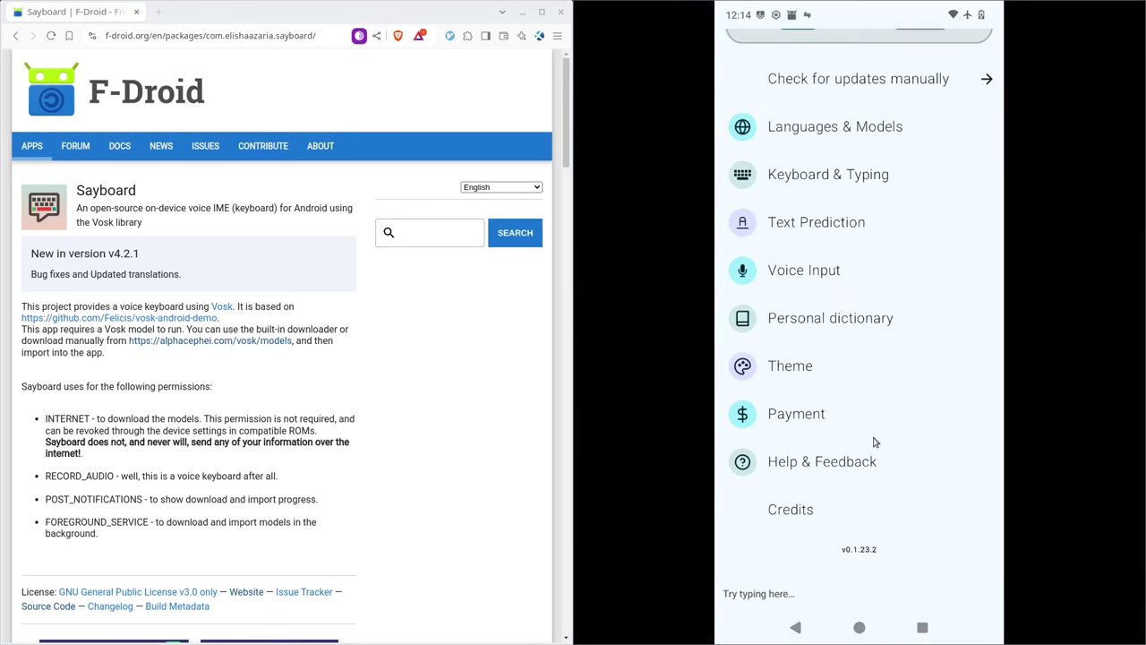
Review the words stored in the English (United States) personal dictionary and return to the main settings list
click(811, 318)
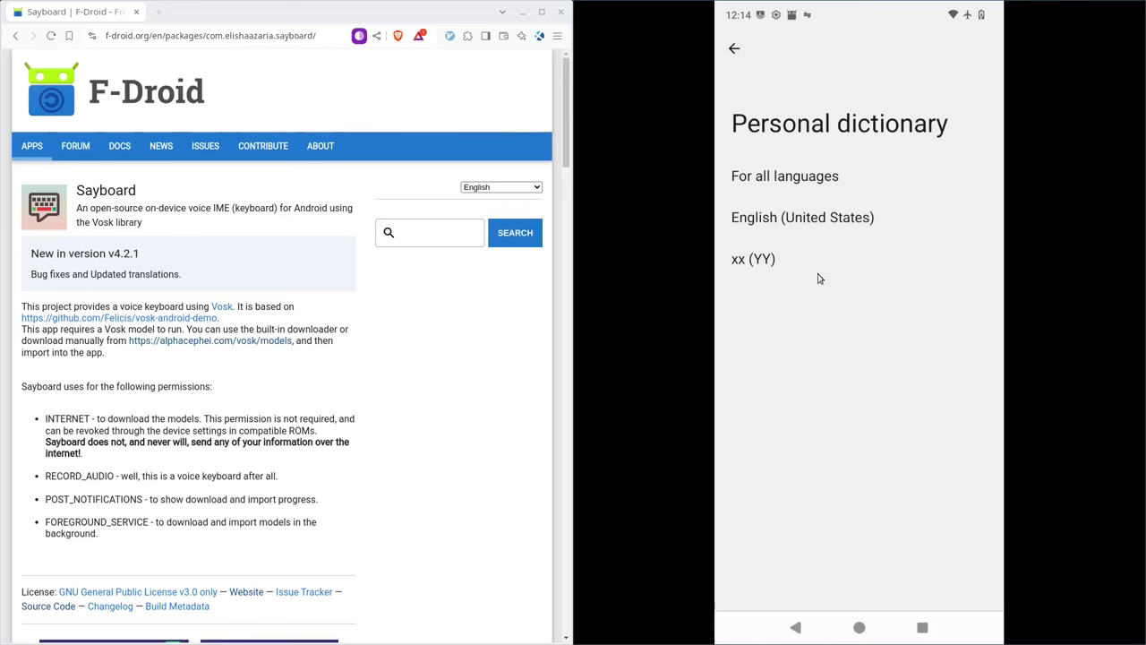
click(801, 219)
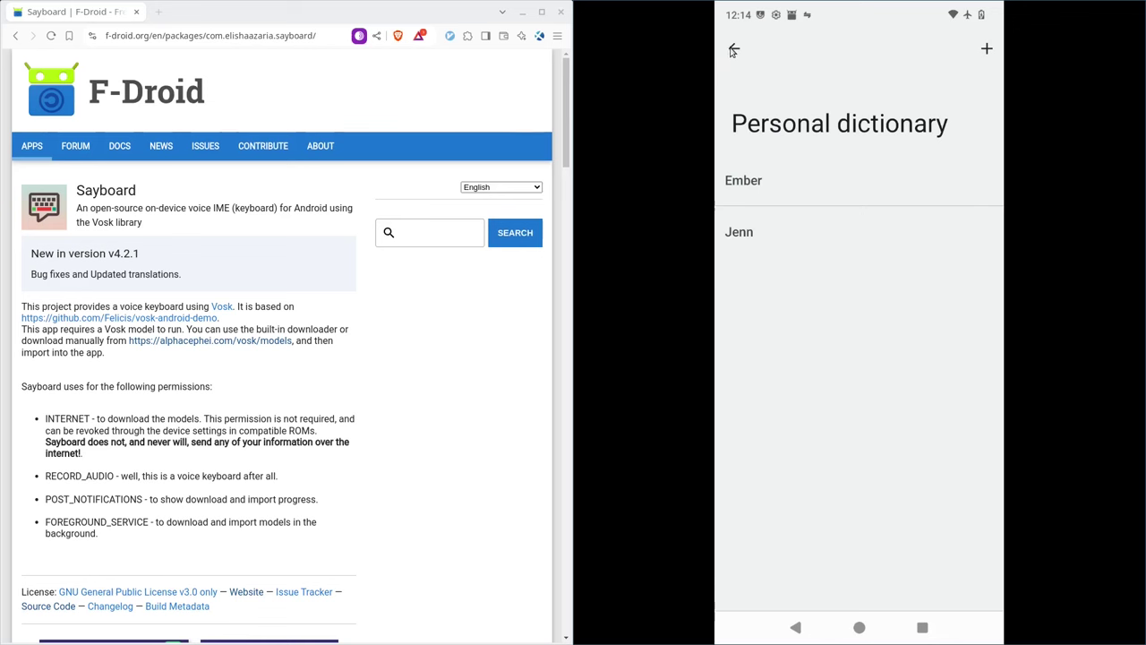
click(734, 50)
click(733, 50)
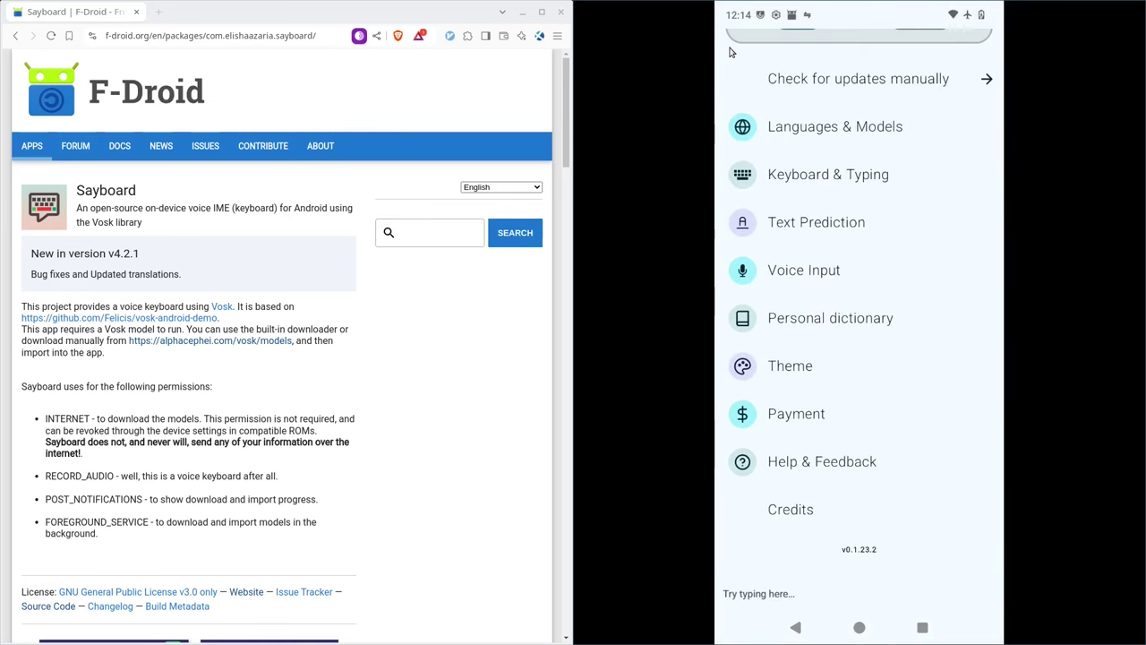
Delete both family members' first names from the English (United States) personal dictionary and return to the main settings list
click(813, 327)
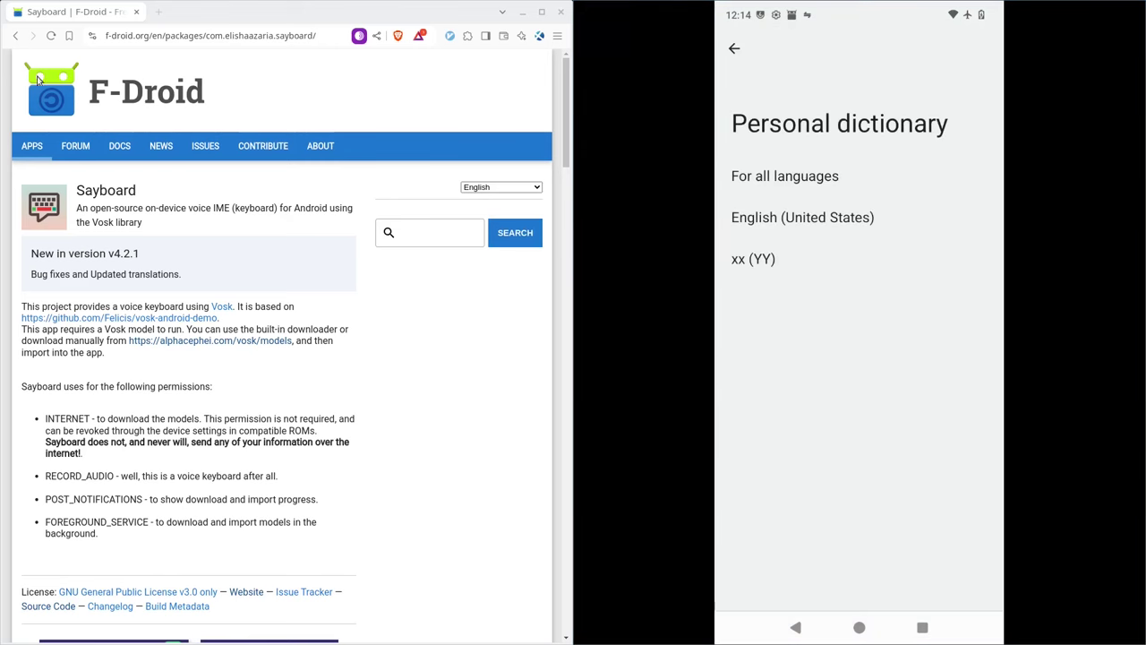
click(800, 218)
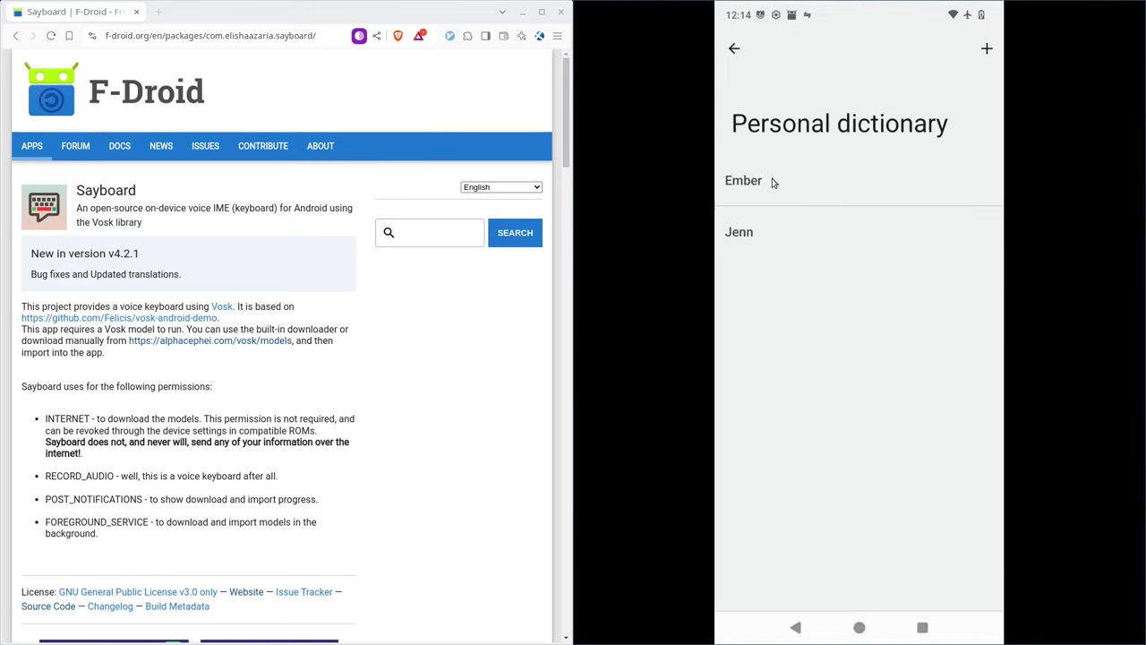
click(773, 179)
click(986, 48)
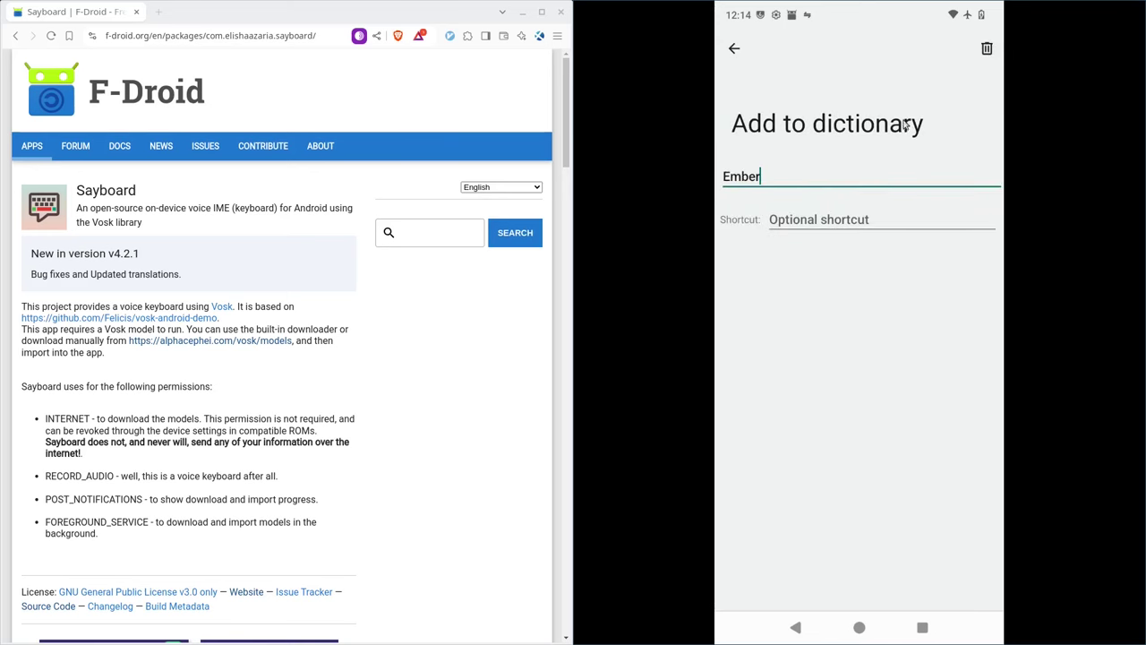
click(918, 185)
click(985, 49)
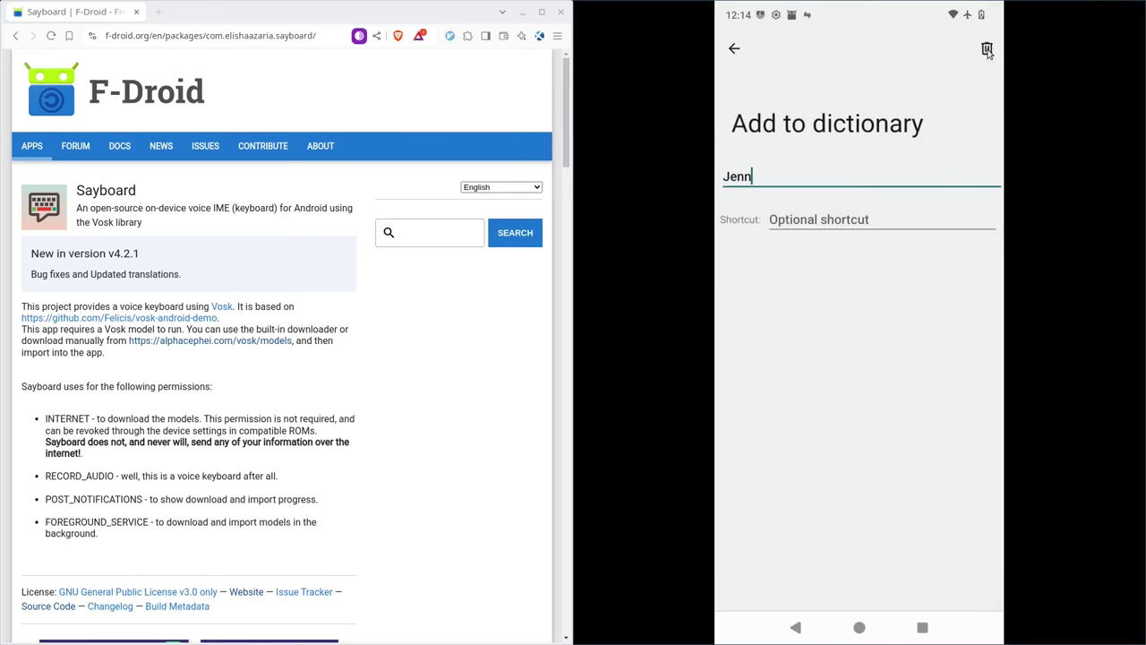
click(734, 50)
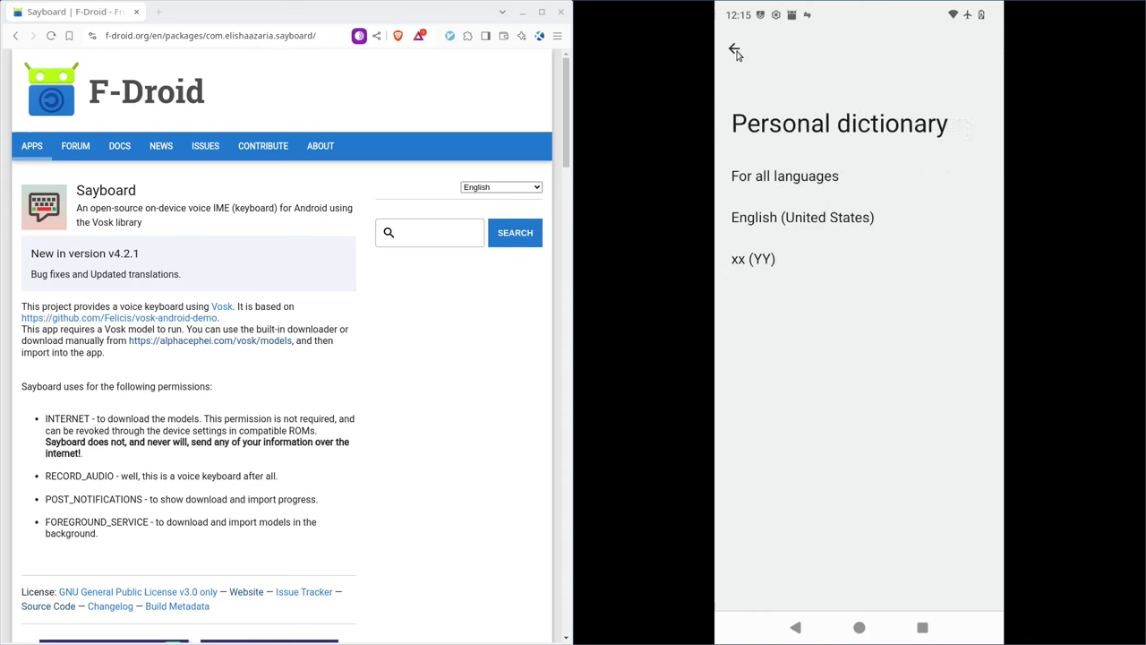
click(735, 50)
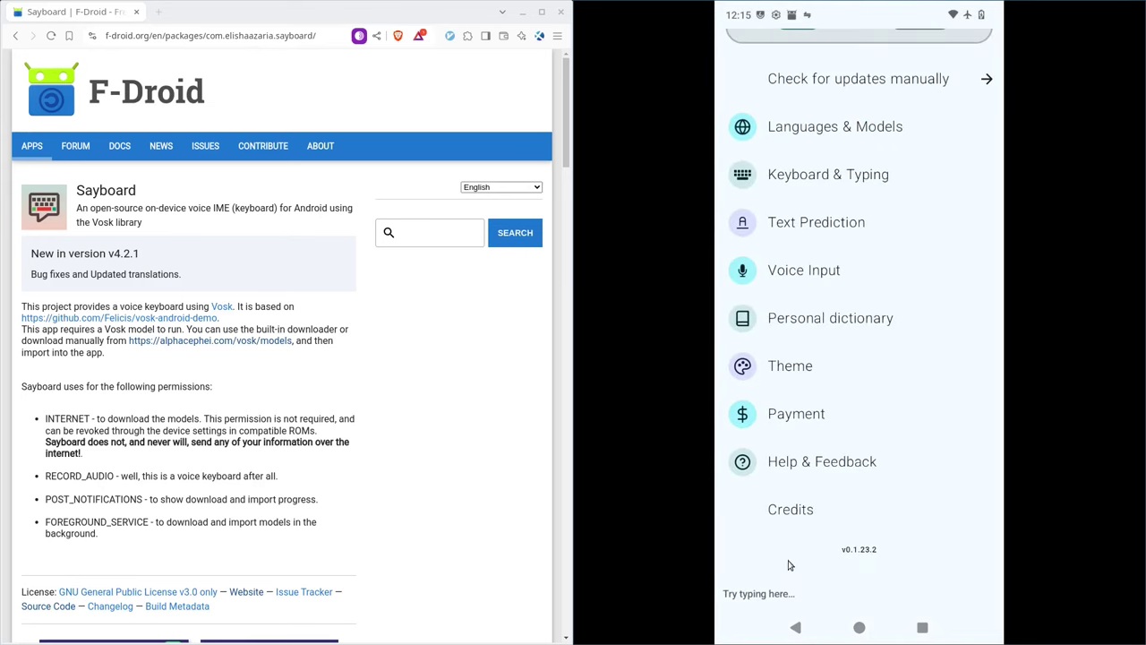
Dictate a sentence naming the speaker's wife and daughter into the typing test field with voice input, and close the field
click(793, 595)
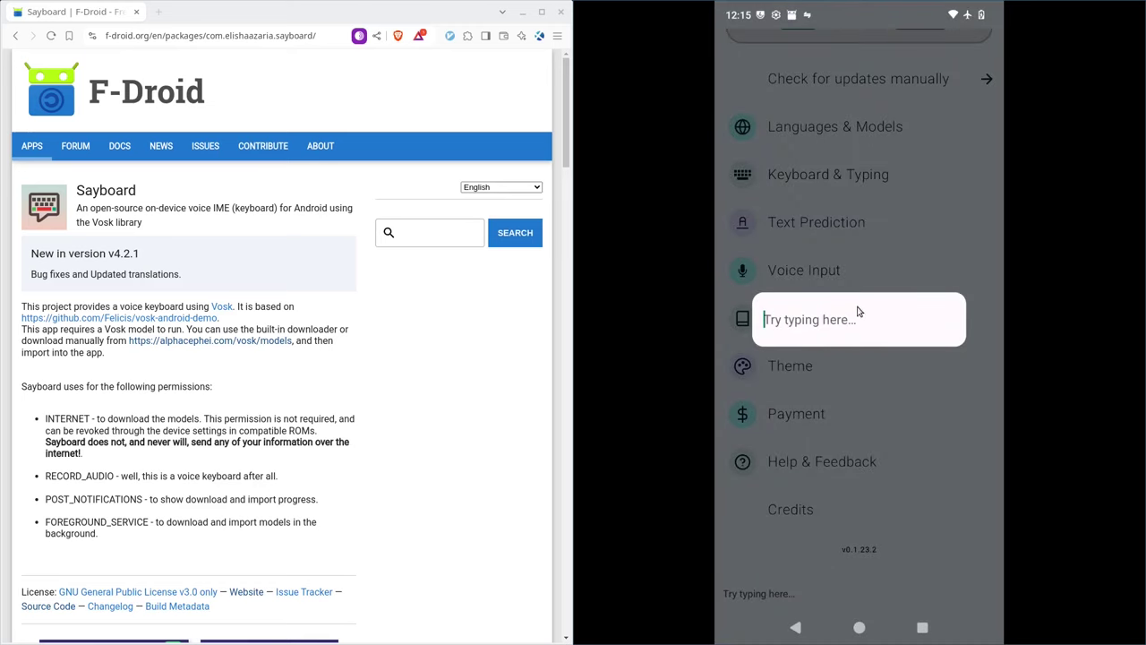
click(852, 330)
click(990, 419)
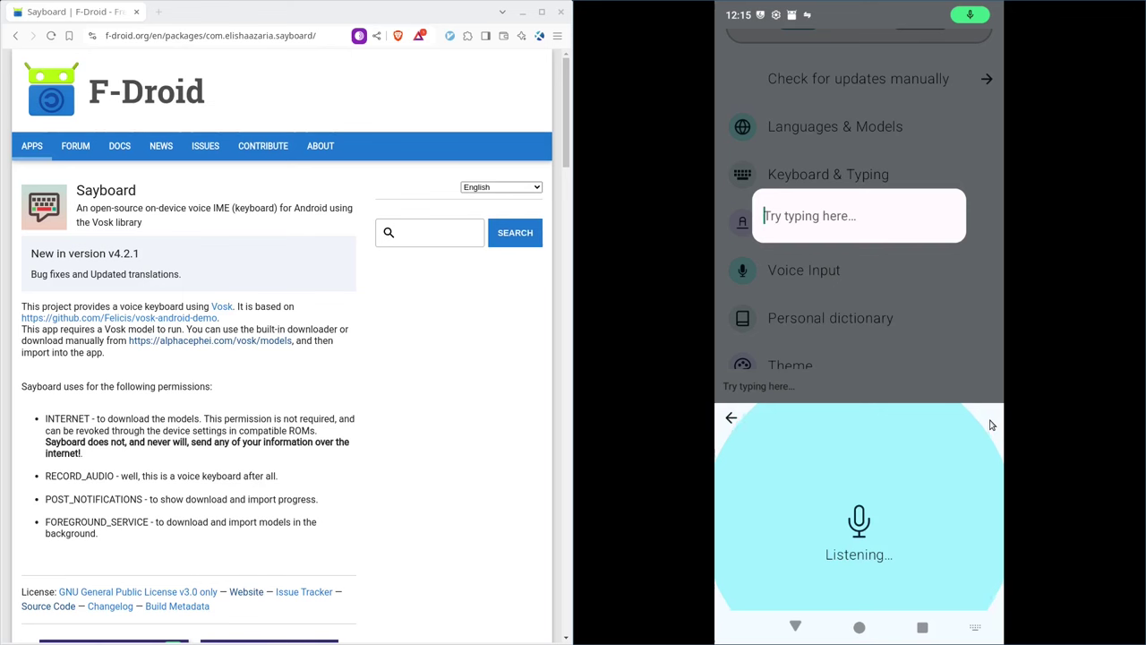
click(862, 524)
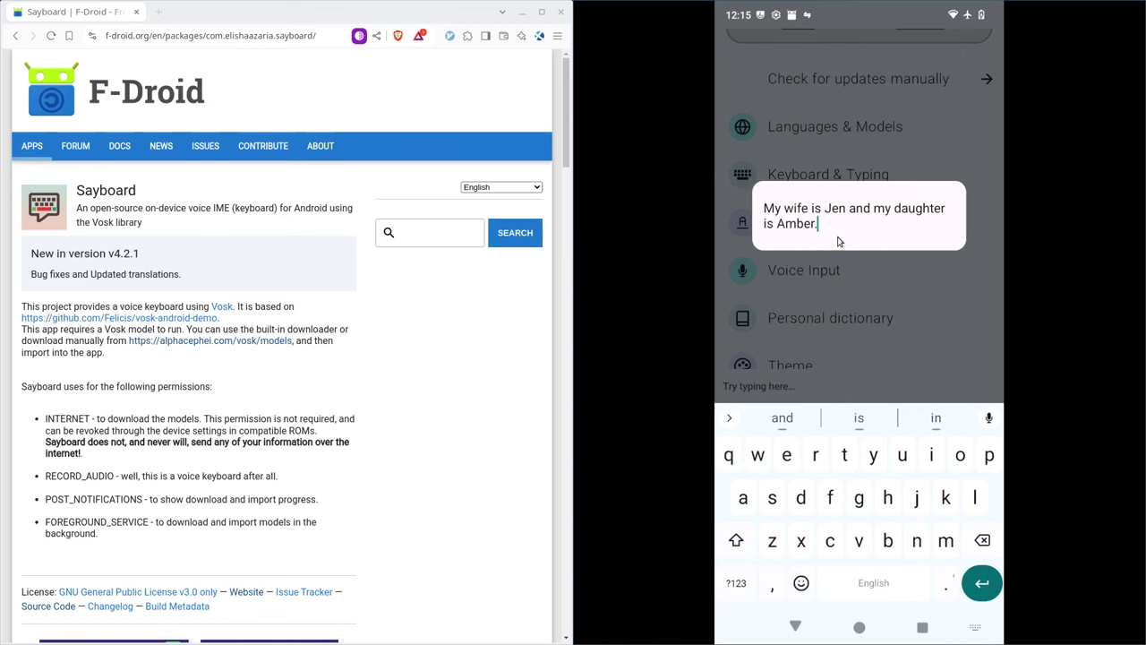
click(919, 312)
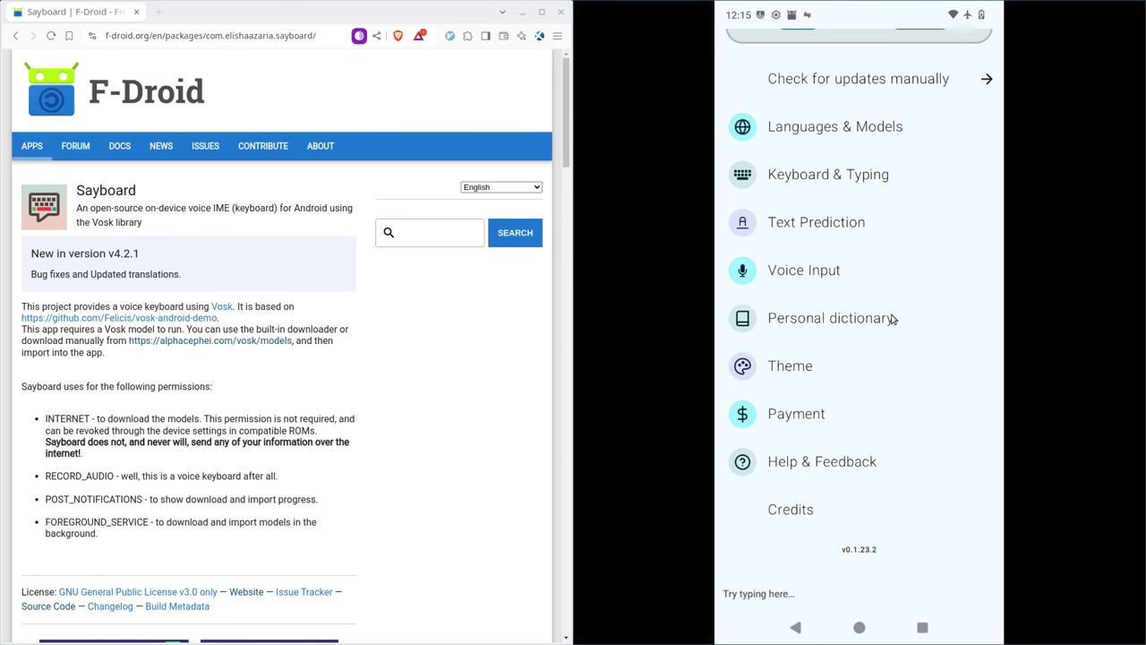
Dictate a sentence stating the speaker's own first name into the typing test field with voice input, and close the field
click(800, 320)
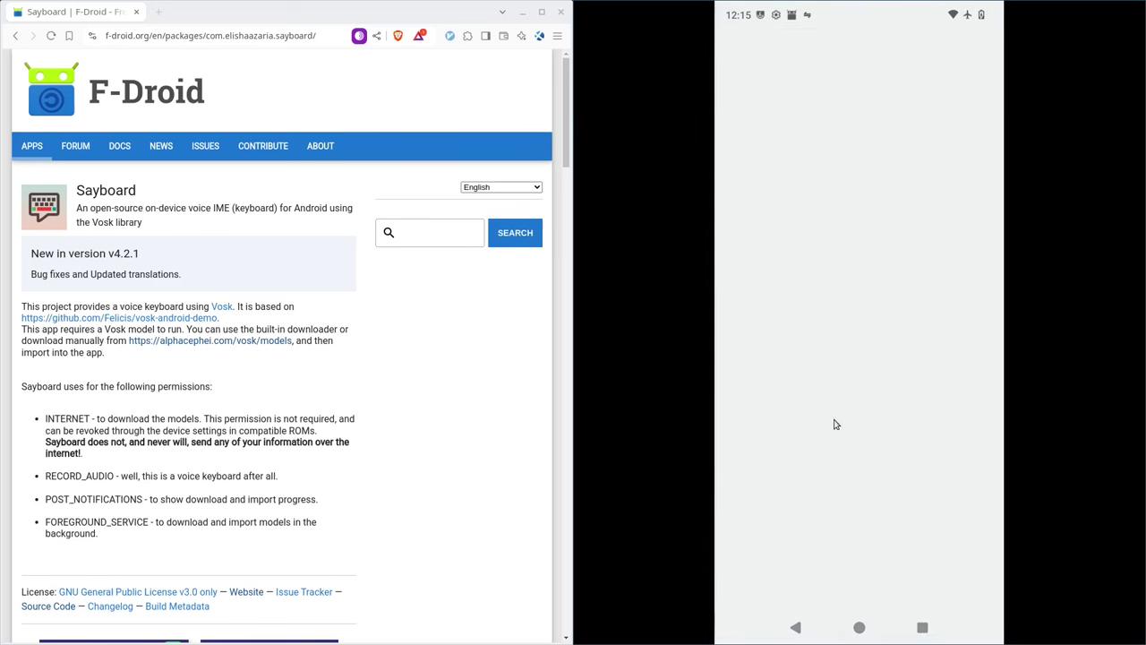
click(795, 627)
click(788, 595)
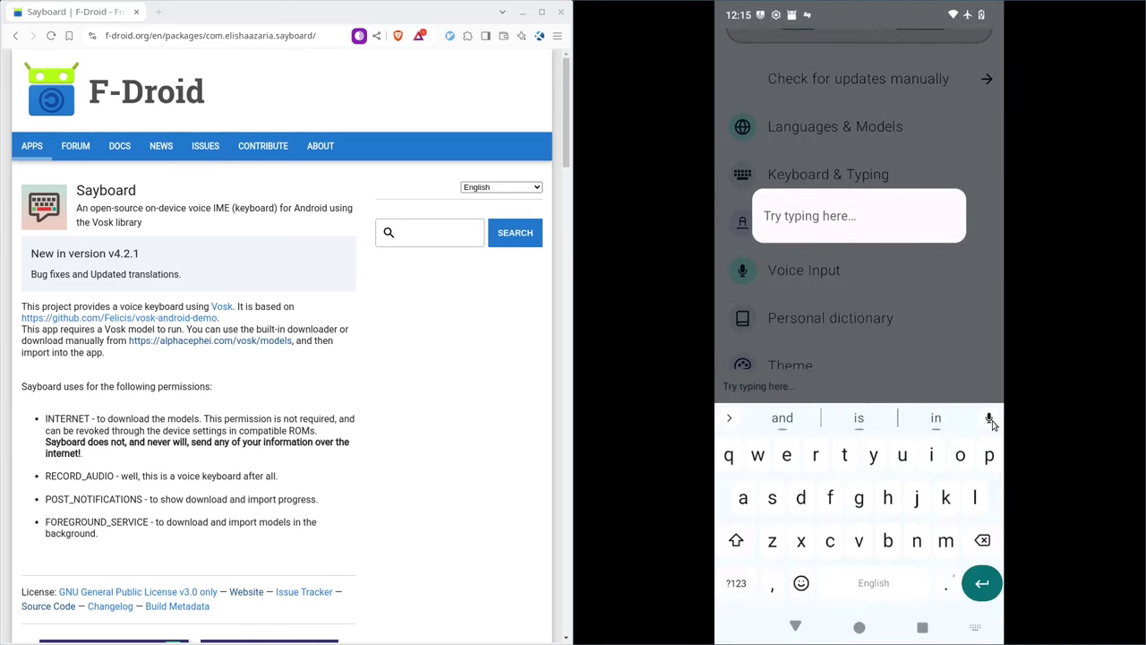
click(992, 425)
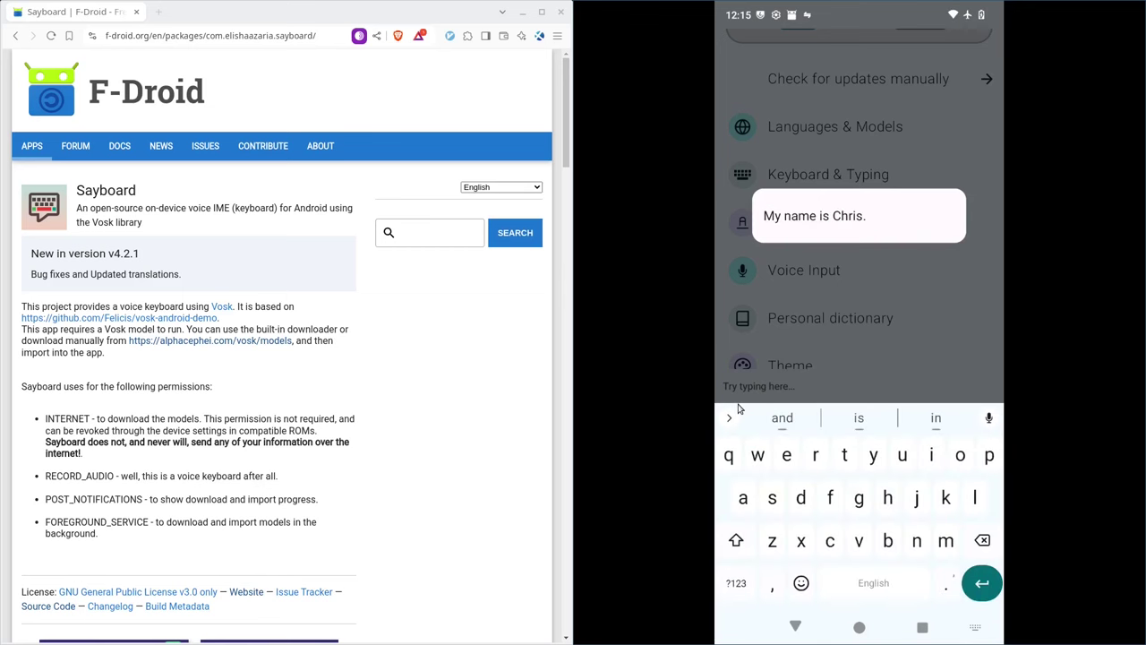
click(796, 626)
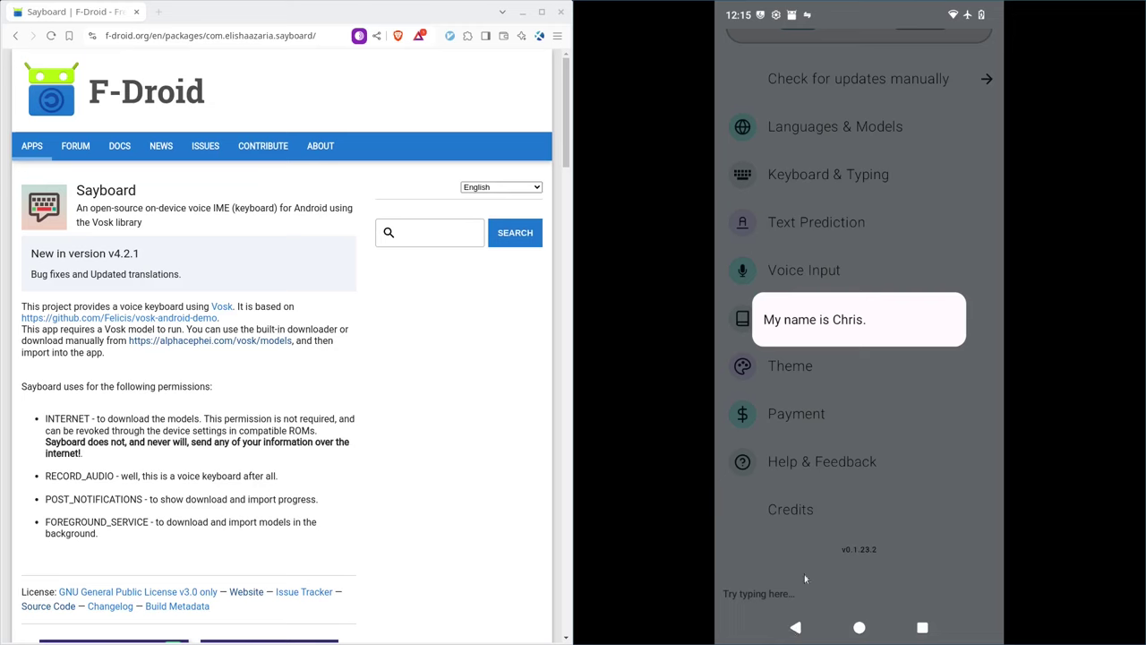
click(850, 301)
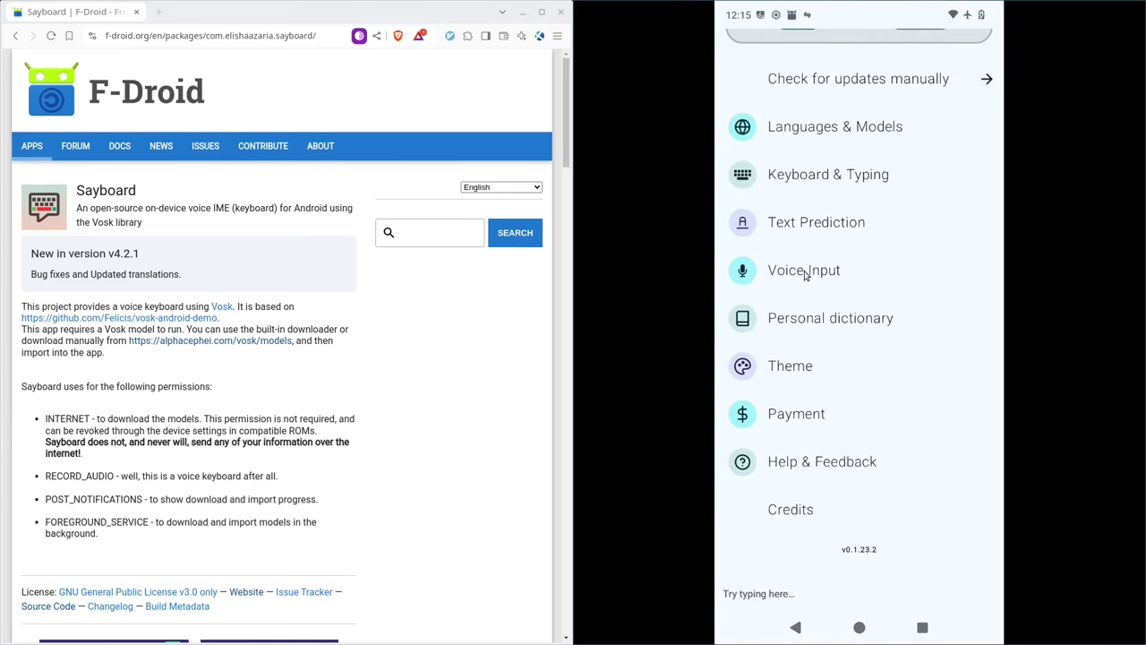
Add the speaker's own first name to the English (United States) personal dictionary
click(807, 315)
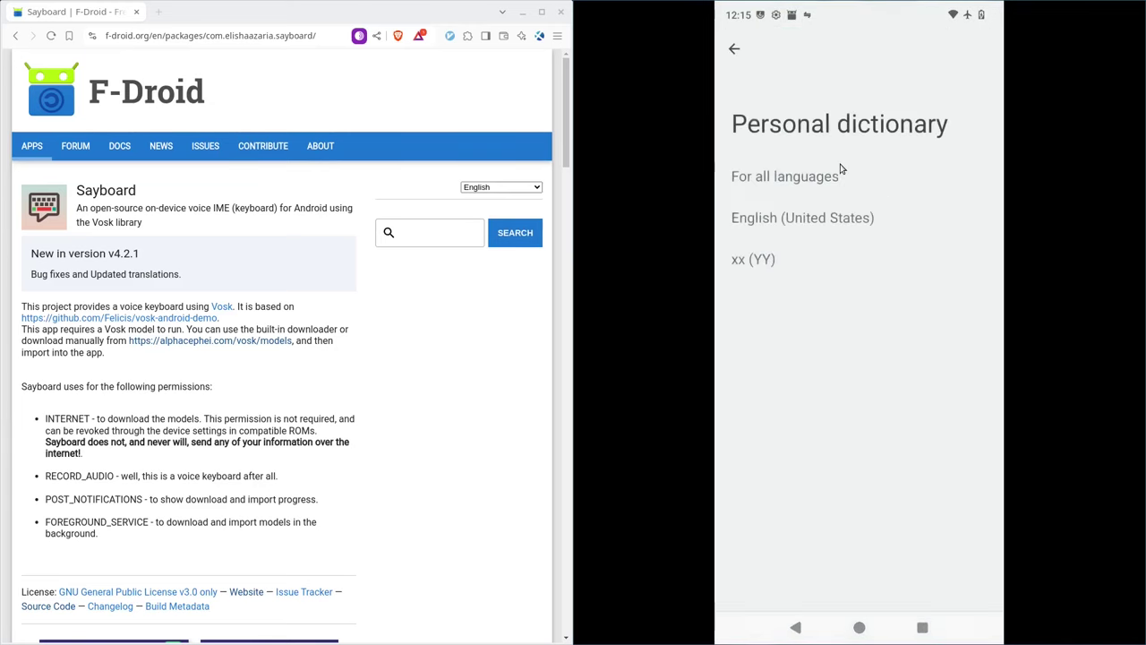
click(799, 223)
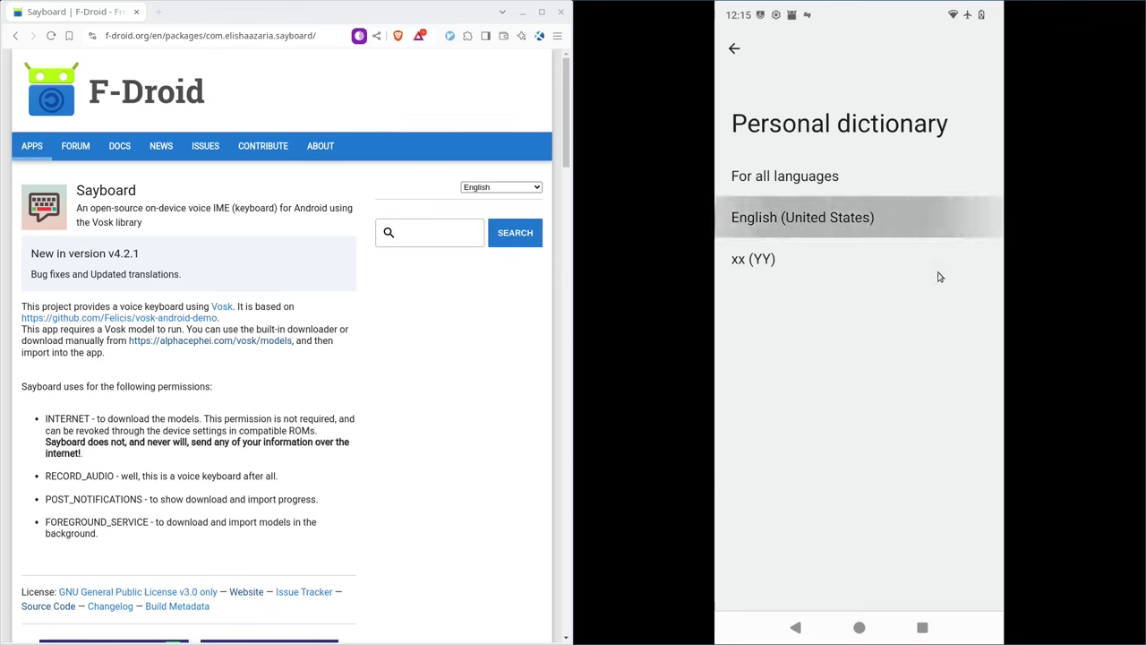
click(986, 50)
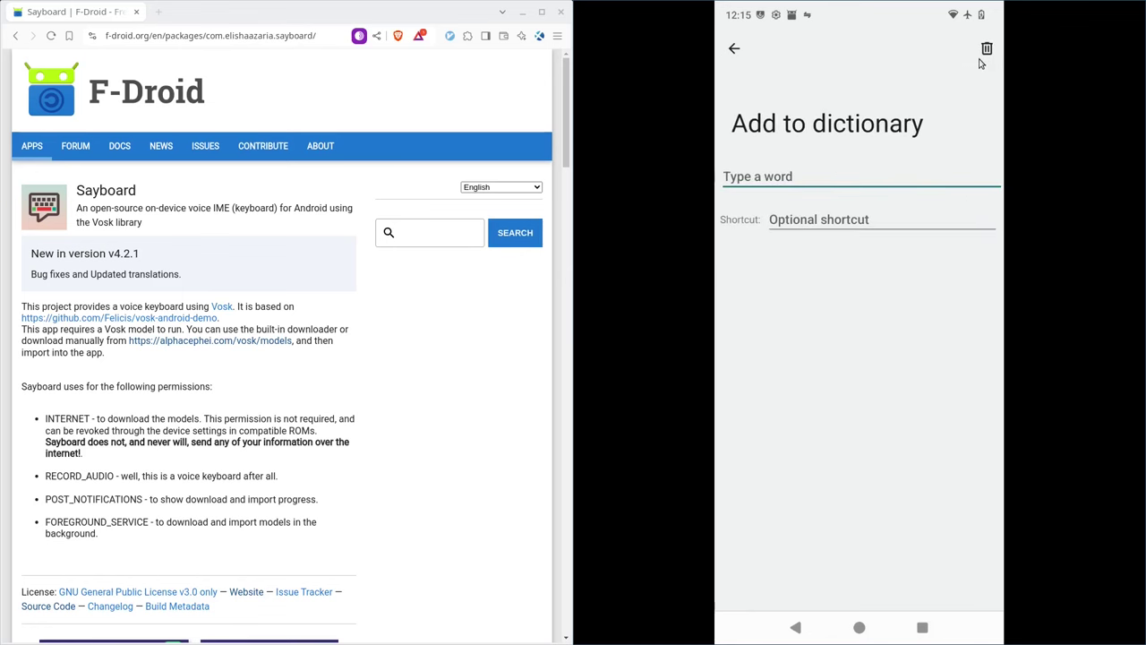
text(Kthu)
key(BackSpace)
key(BackSpace)
key(BackSpace)
text(ris)
click(735, 50)
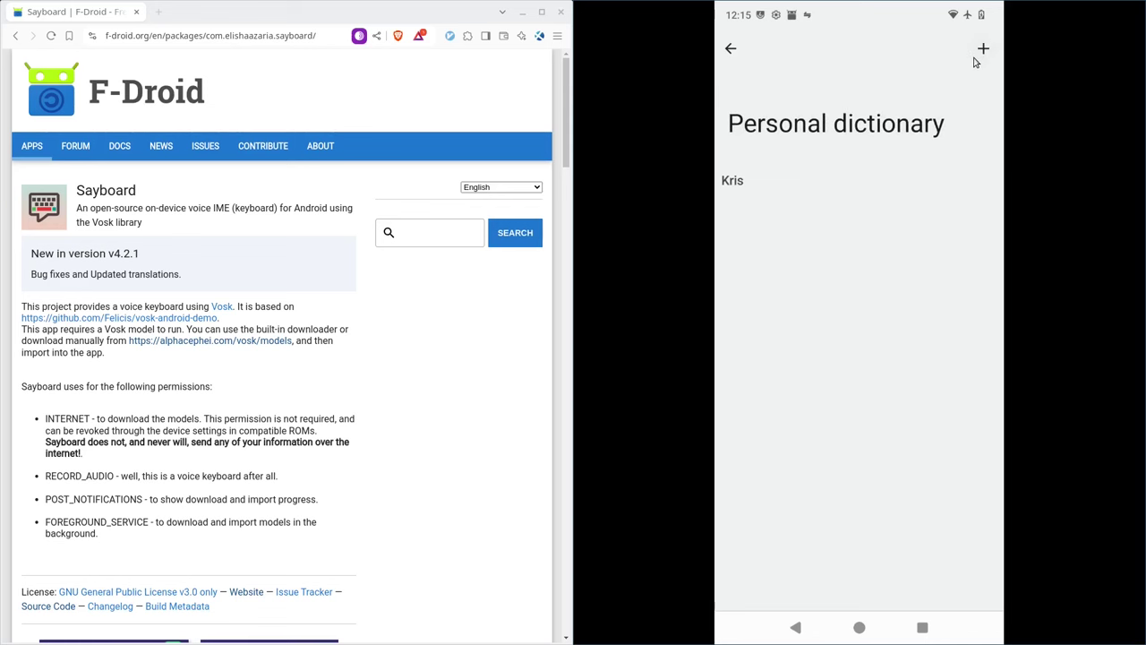
Add the wife's and the daughter's first names as two further entries in the English (United States) personal dictionary
click(982, 50)
text(Jenn)
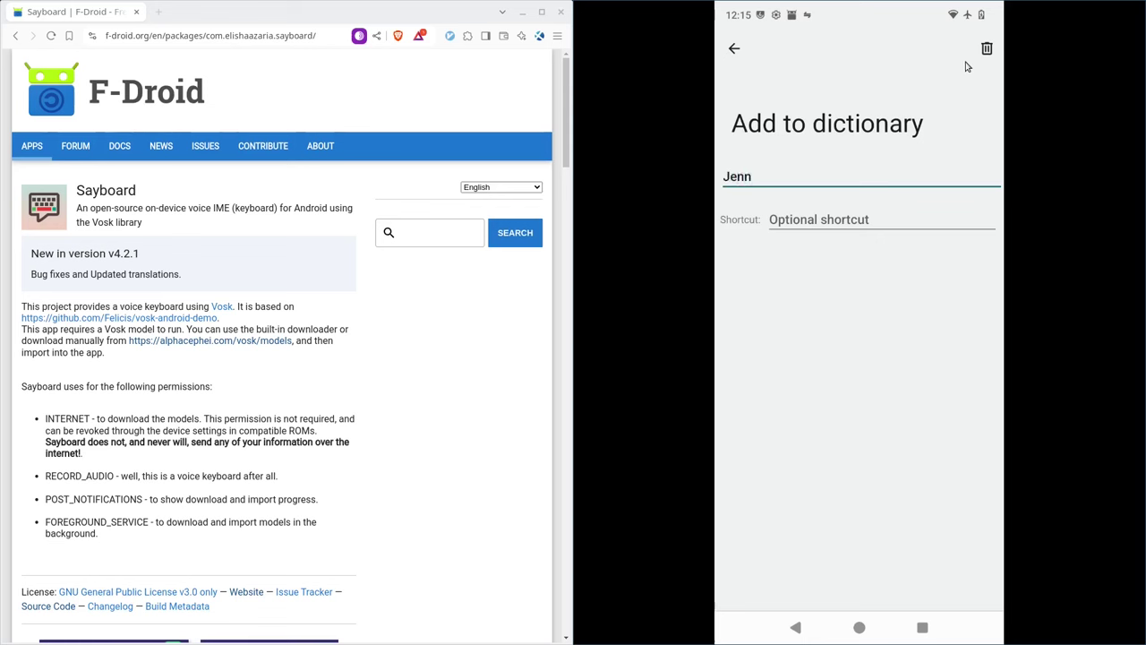
key(Escape)
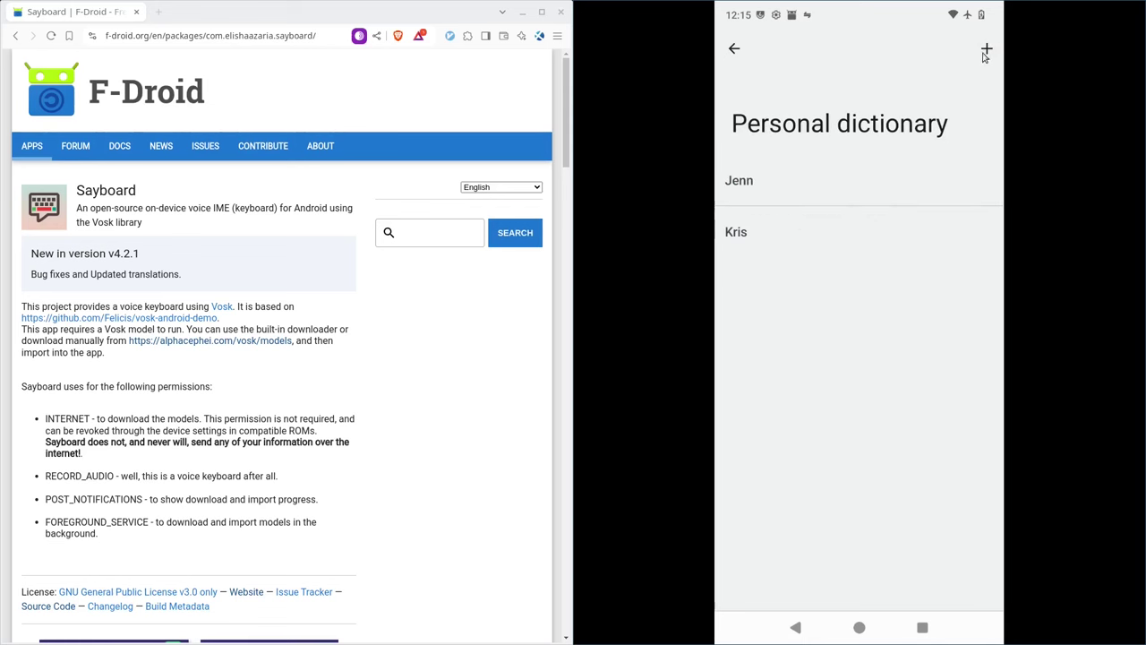
click(984, 52)
text(Ember)
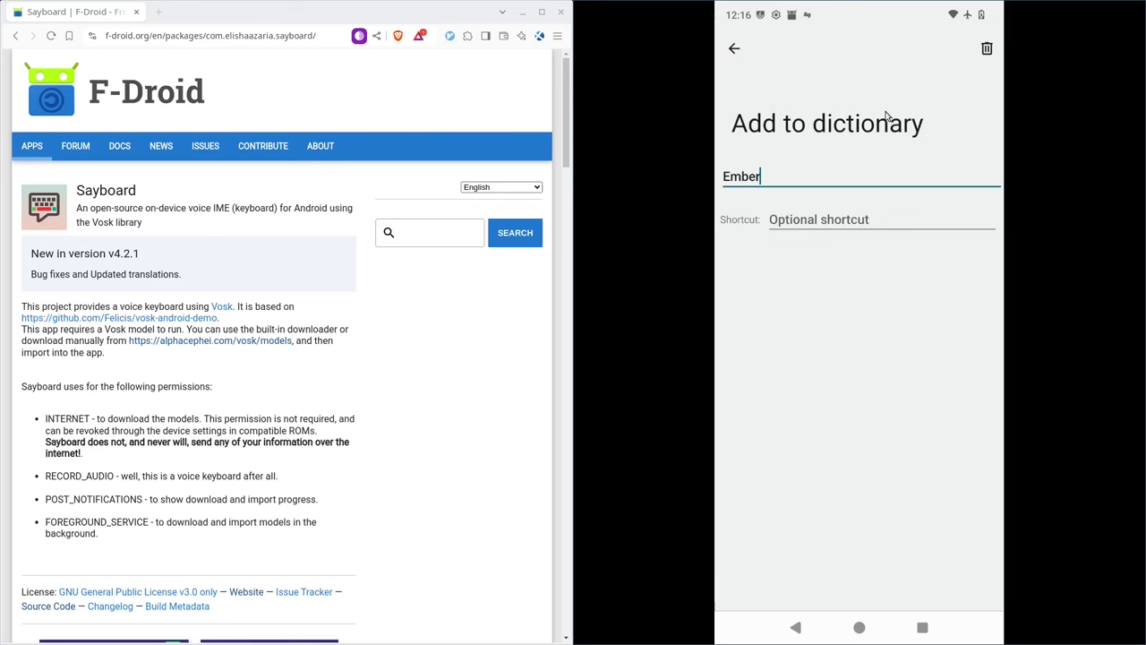
click(735, 48)
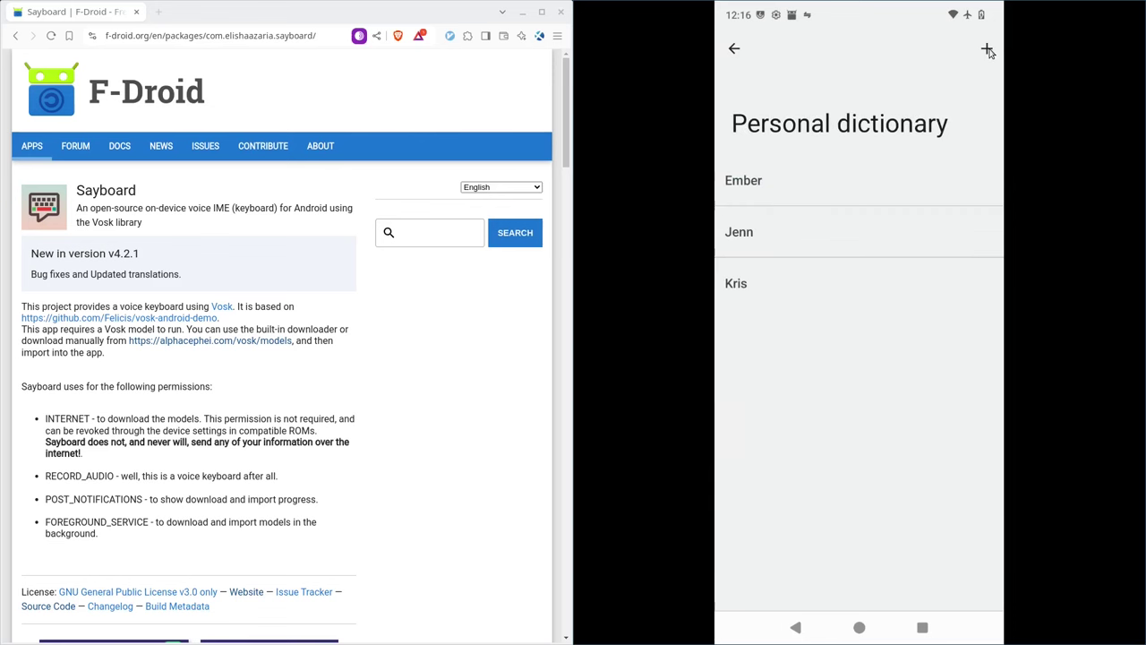
Add the other child's first name to the English (United States) personal dictionary and return to the main settings list
click(989, 49)
text(Coon)
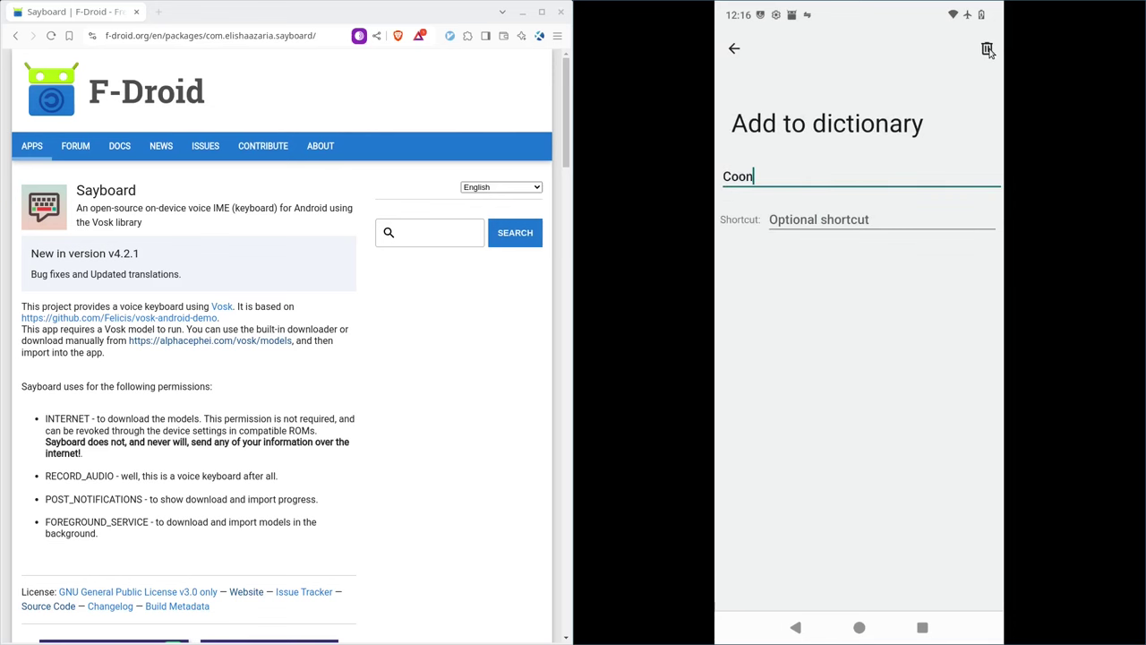
text(nor)
click(734, 49)
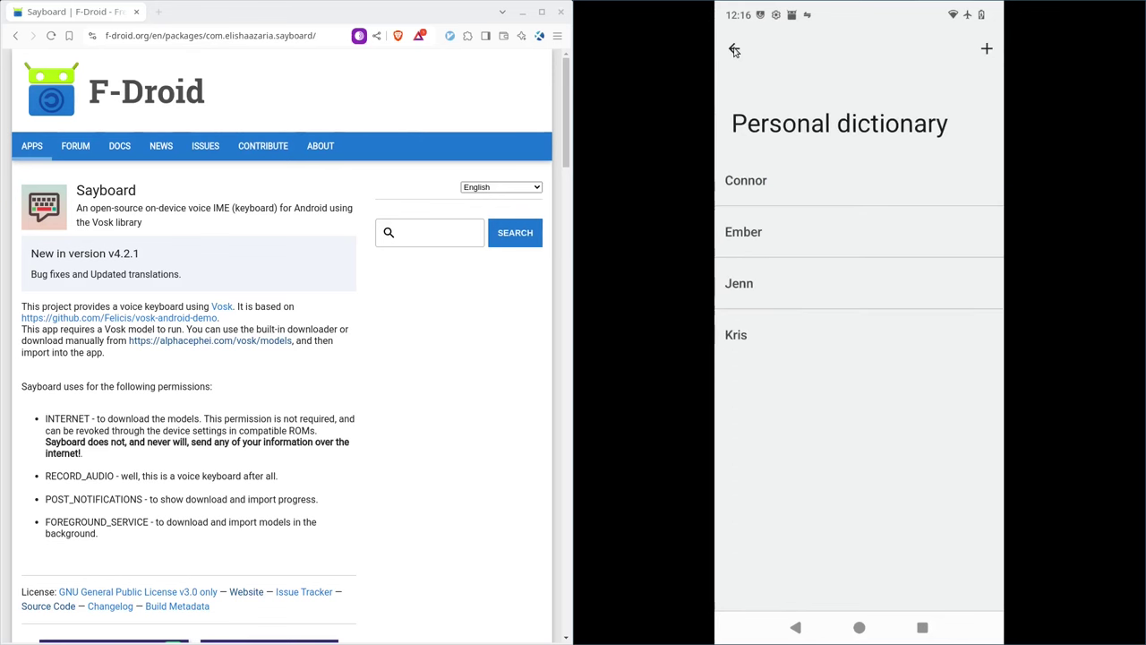
click(734, 49)
click(795, 626)
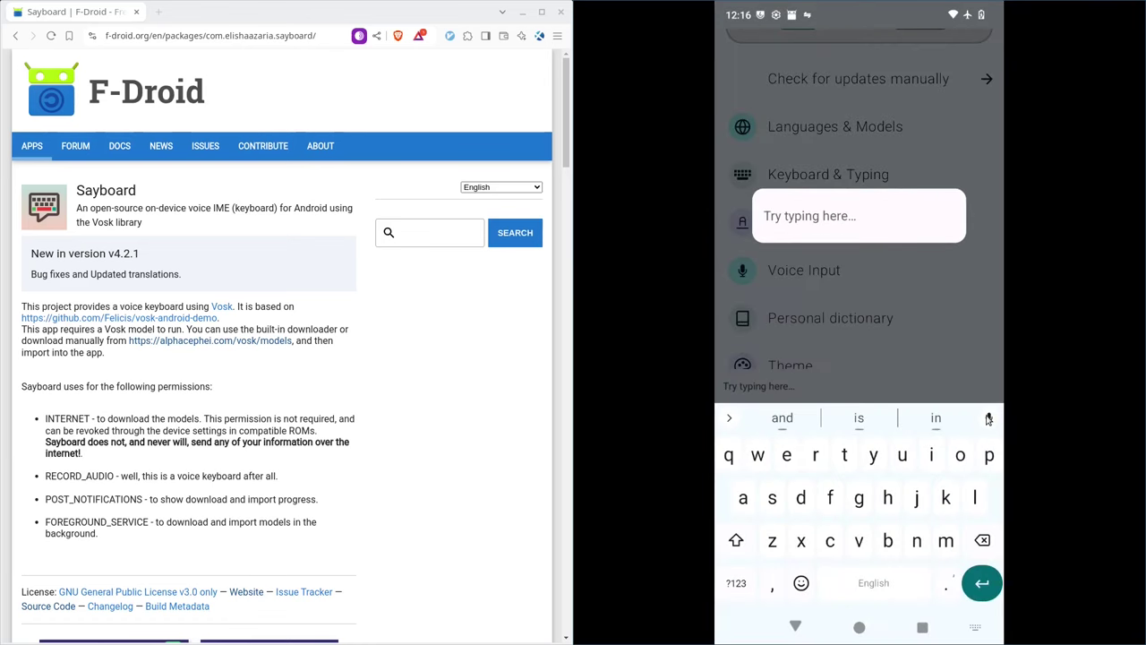
Dictate sentences naming all four family members into the typing test field with voice input, and close the field
click(988, 419)
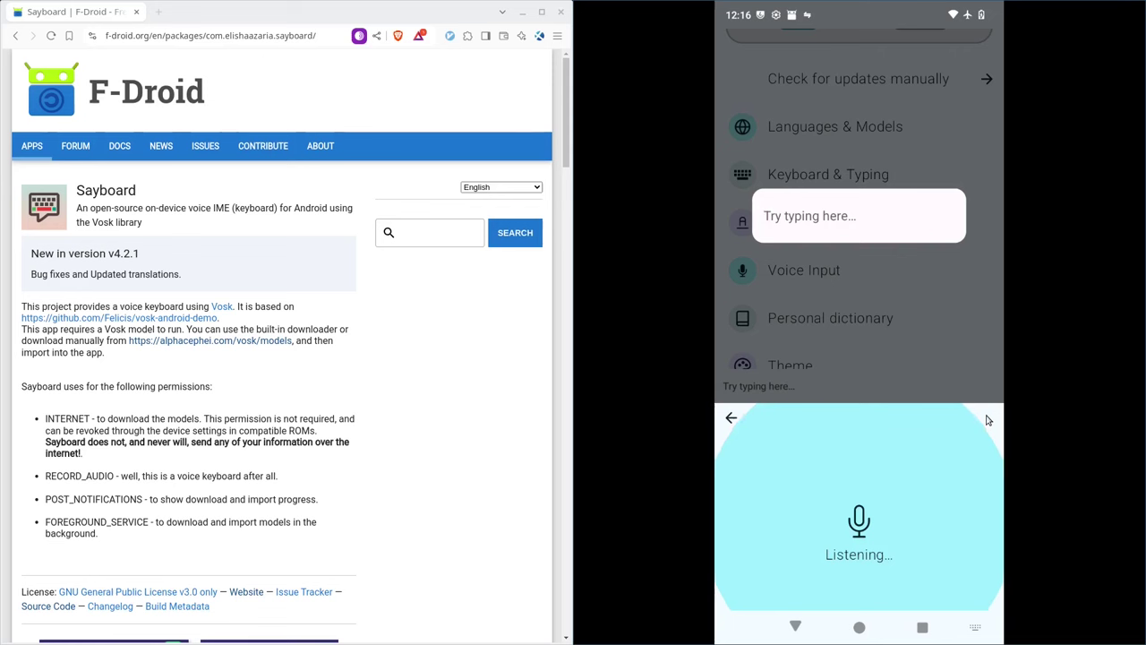
click(892, 545)
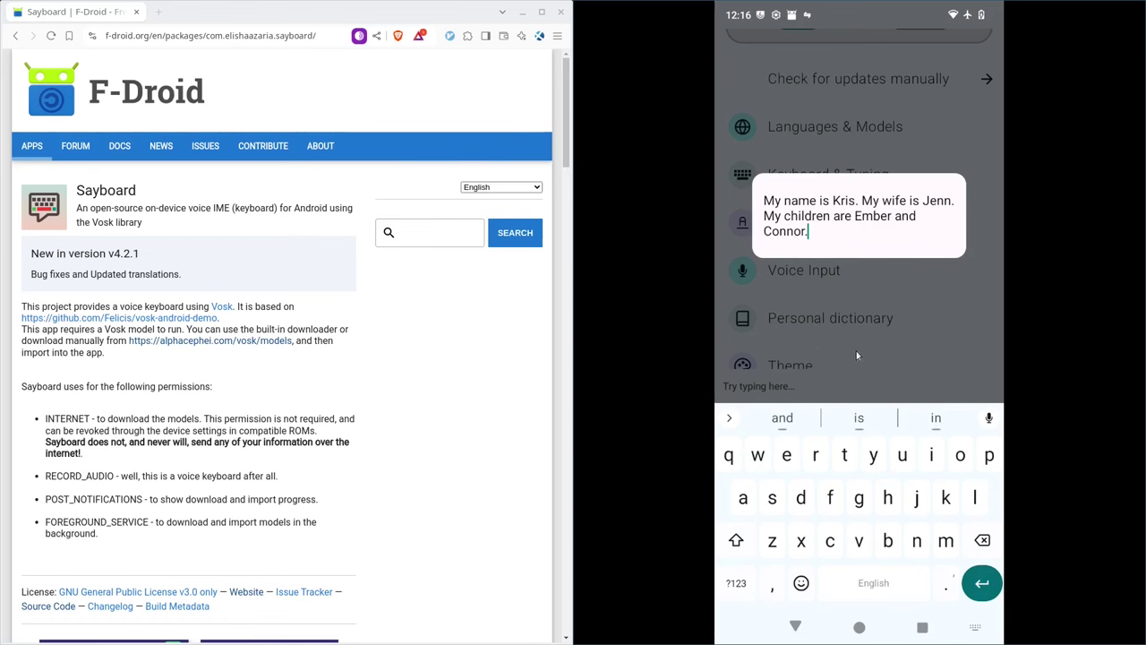
click(909, 331)
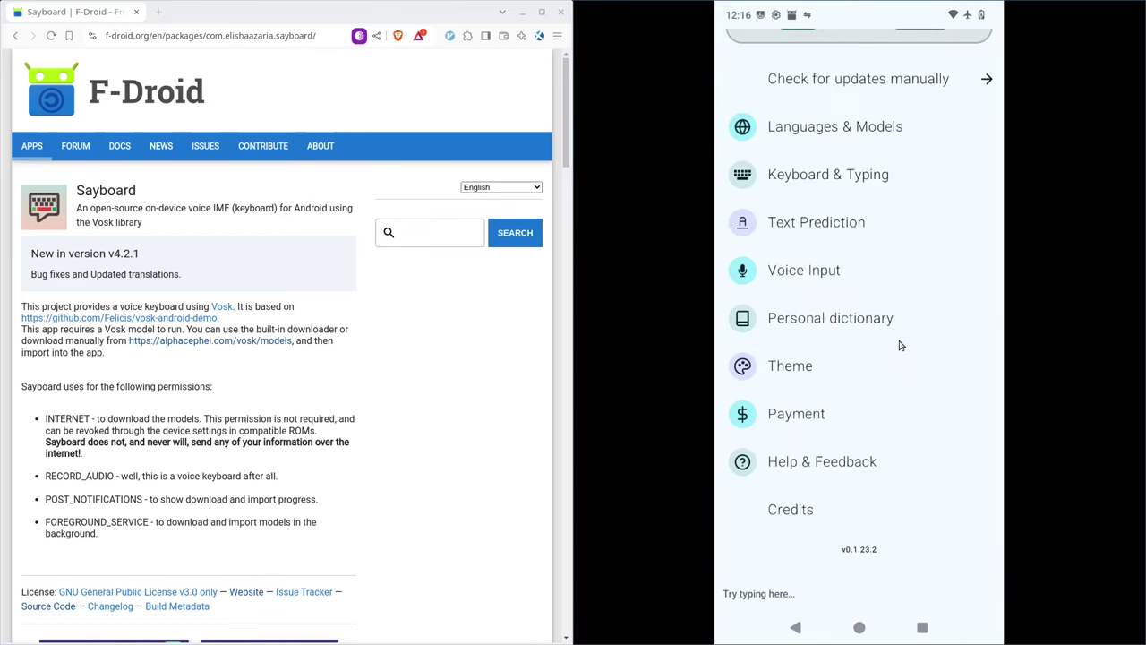
Review the Text Prediction settings and return to the main keyboard settings list
scroll(900, 329, up, 5)
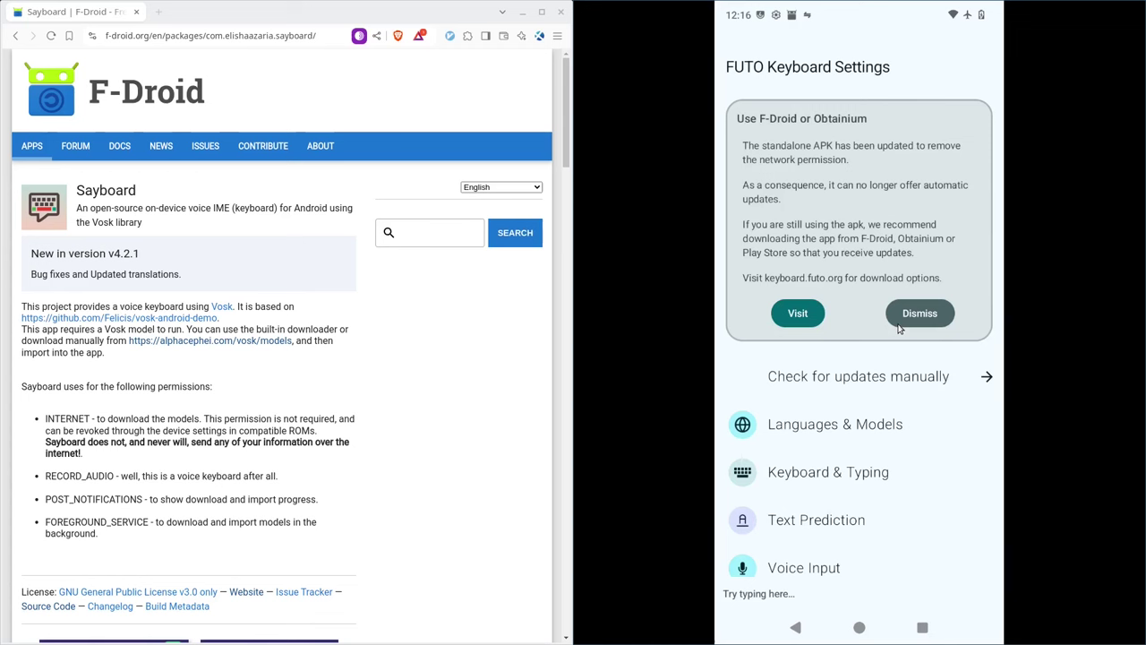
click(826, 521)
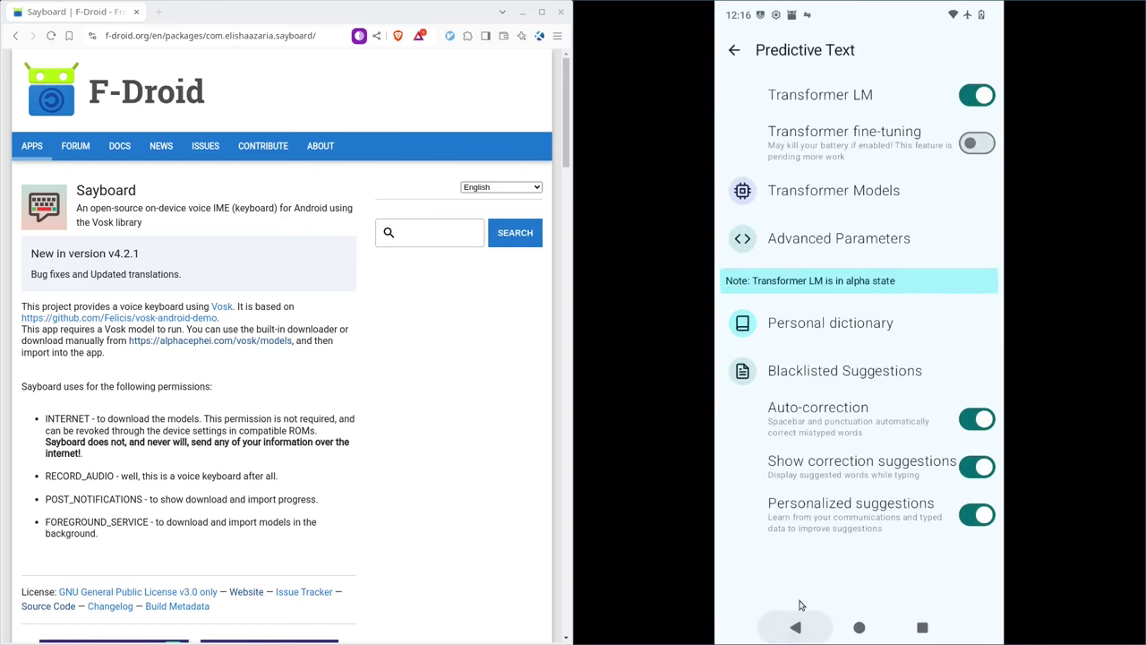
click(795, 627)
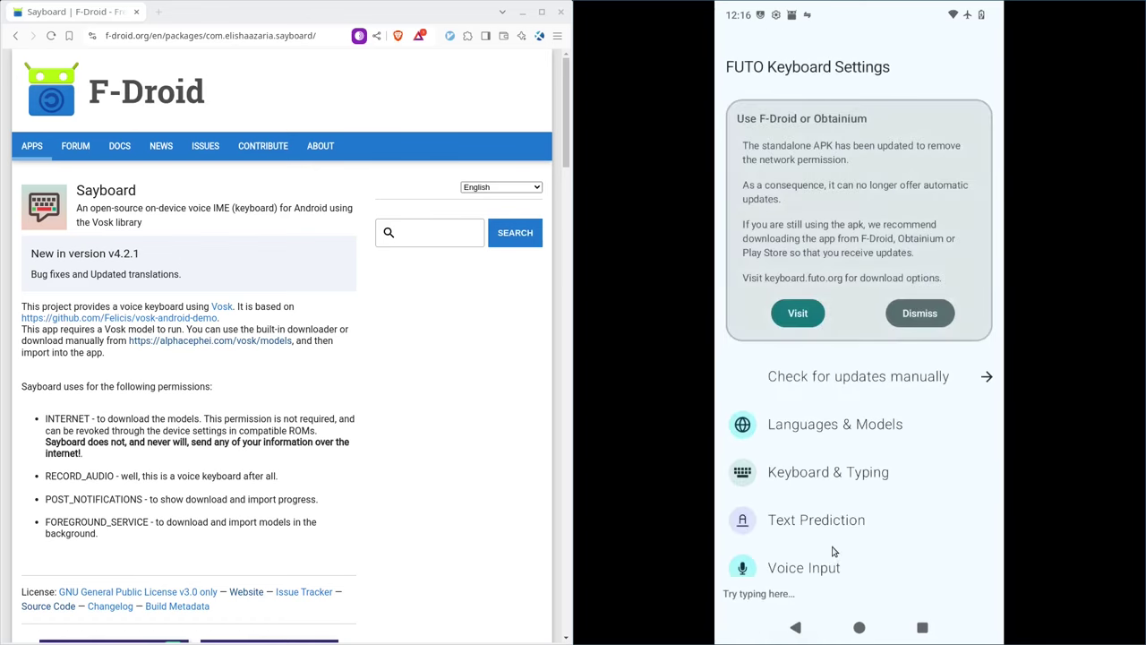
Switch to the phone's web browser, search Google for "futo" and open FUTO's Voice Input page
click(861, 629)
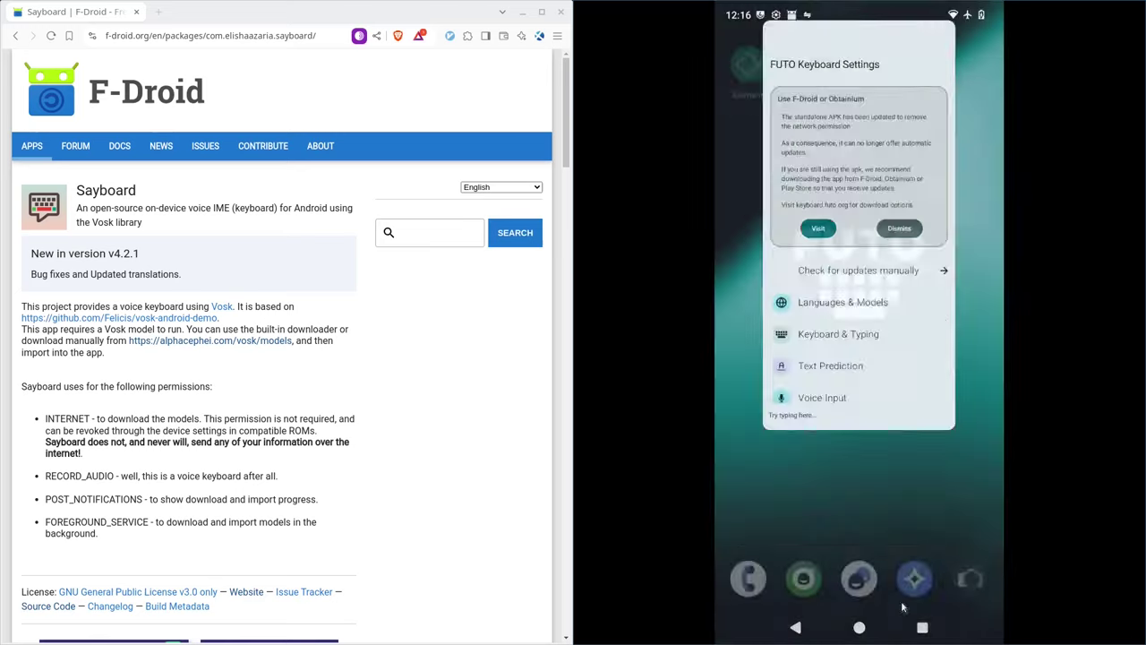
click(914, 587)
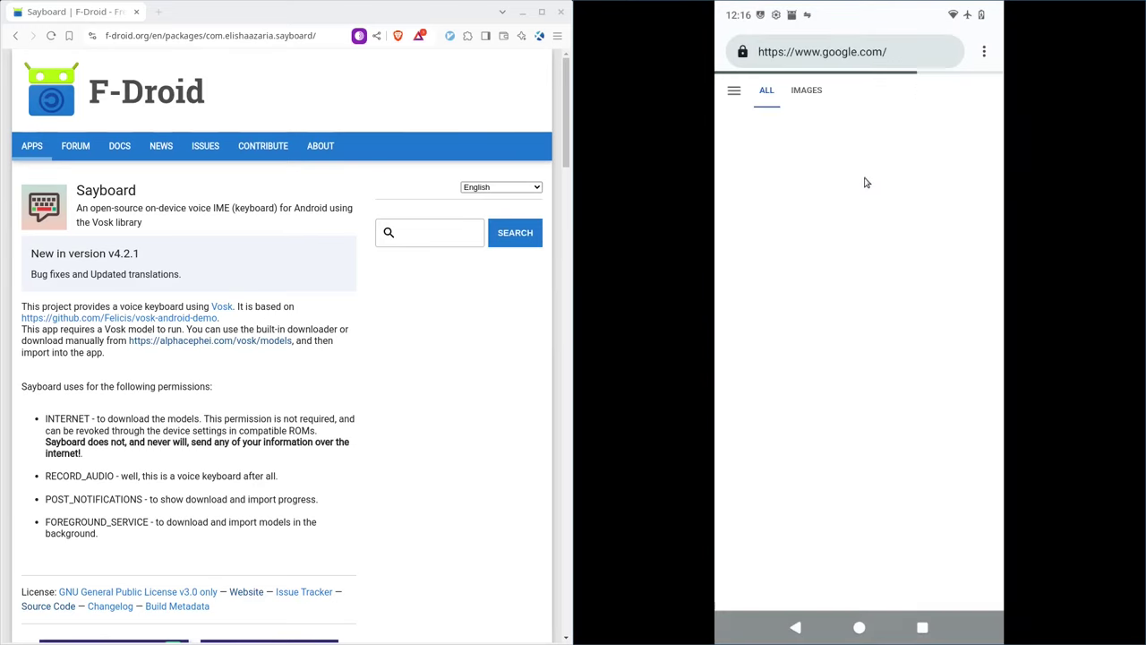
click(839, 280)
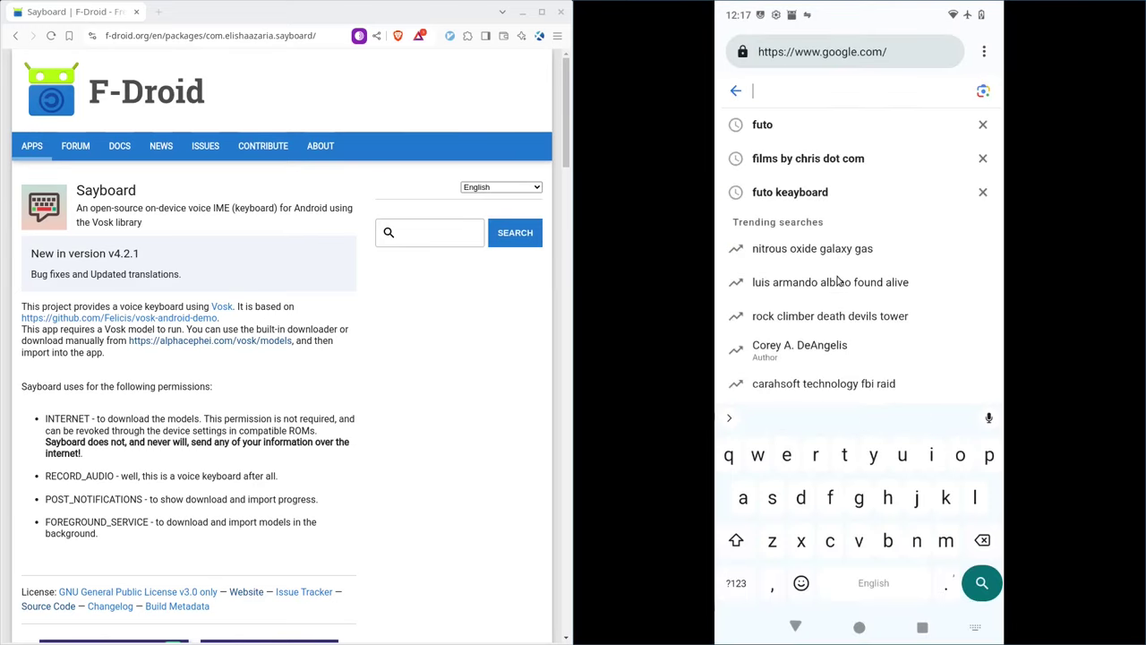
text(futo)
key(Return)
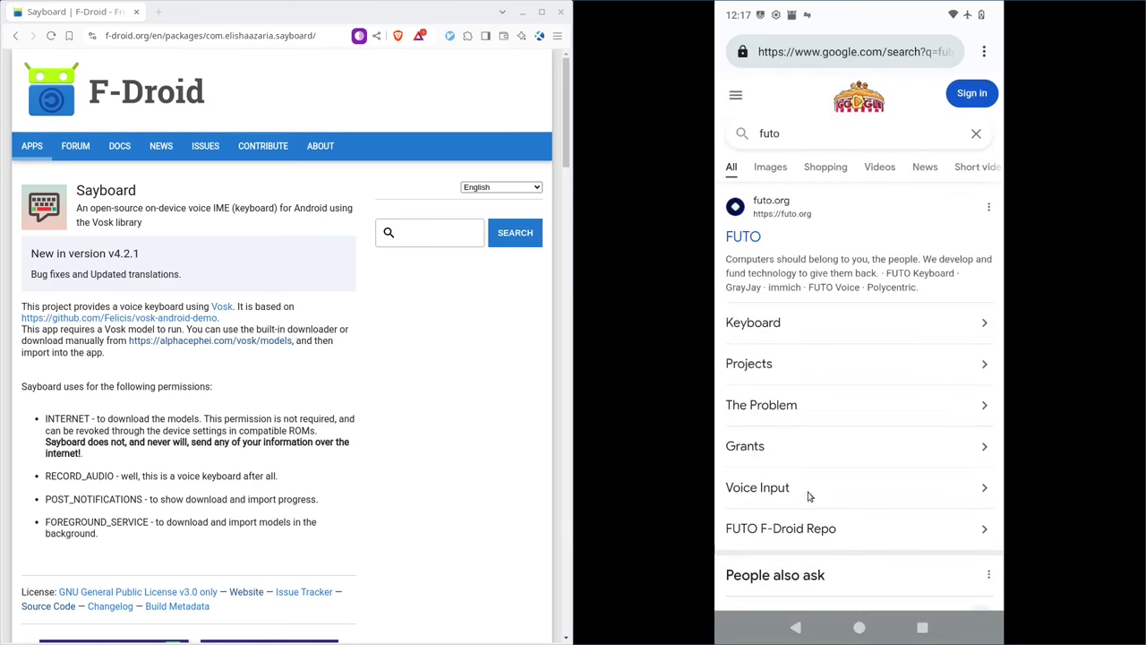
click(851, 495)
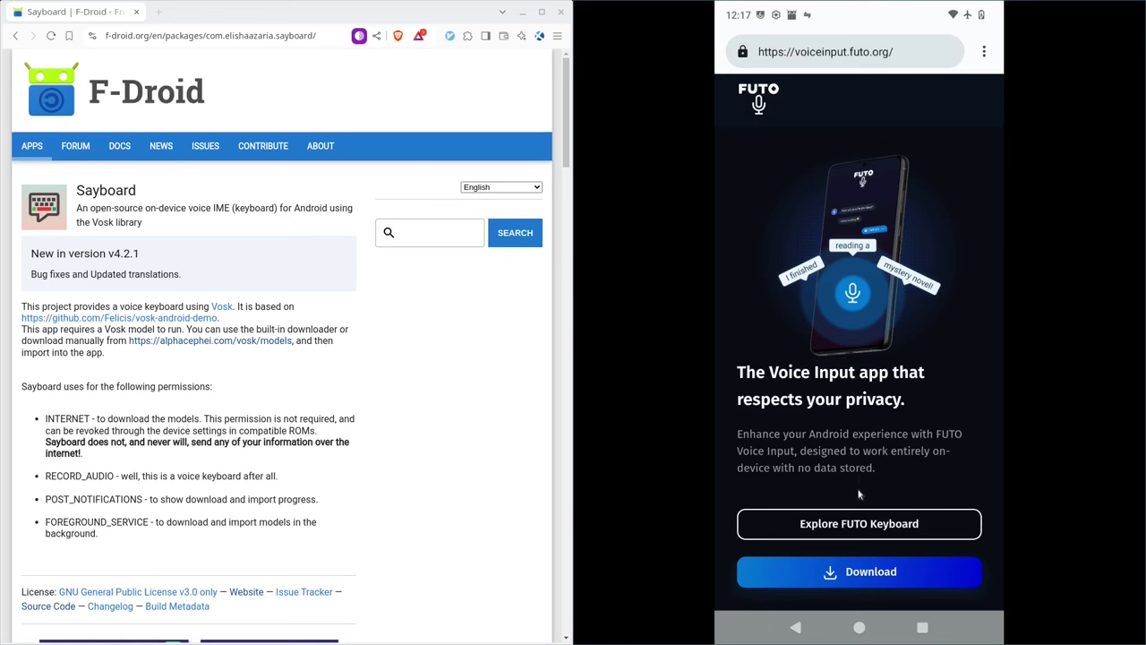
Review the FUTO Voice Input download options on voiceinput.futo.org and select the page's web address
scroll(869, 537, down, 3)
scroll(856, 452, down, 3)
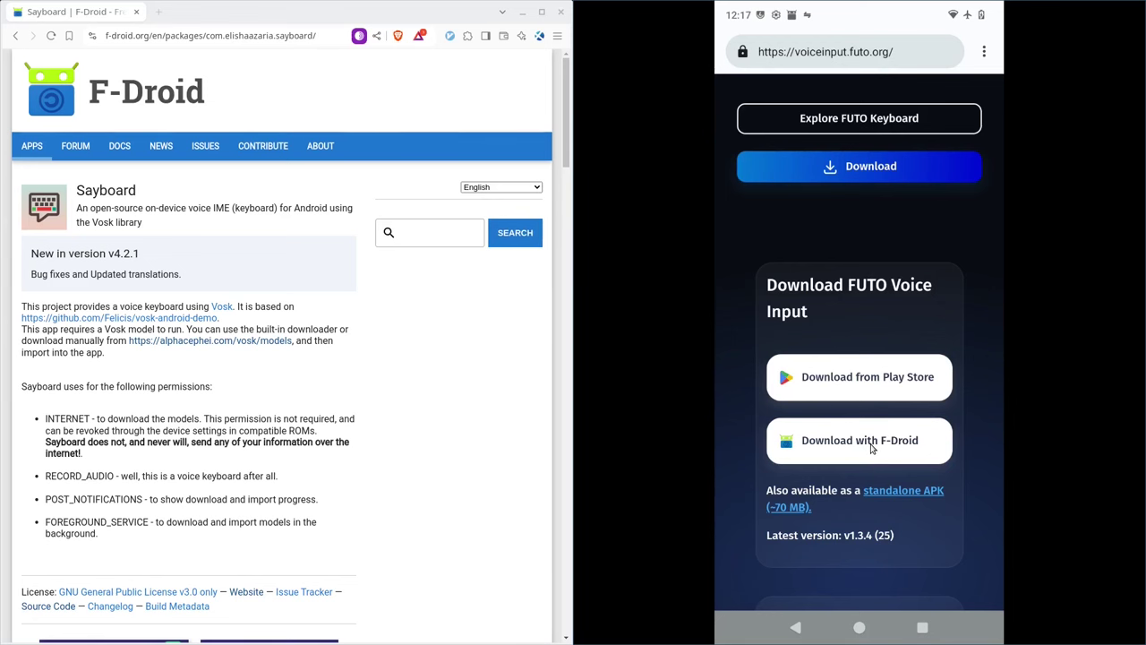
scroll(869, 450, down, 2)
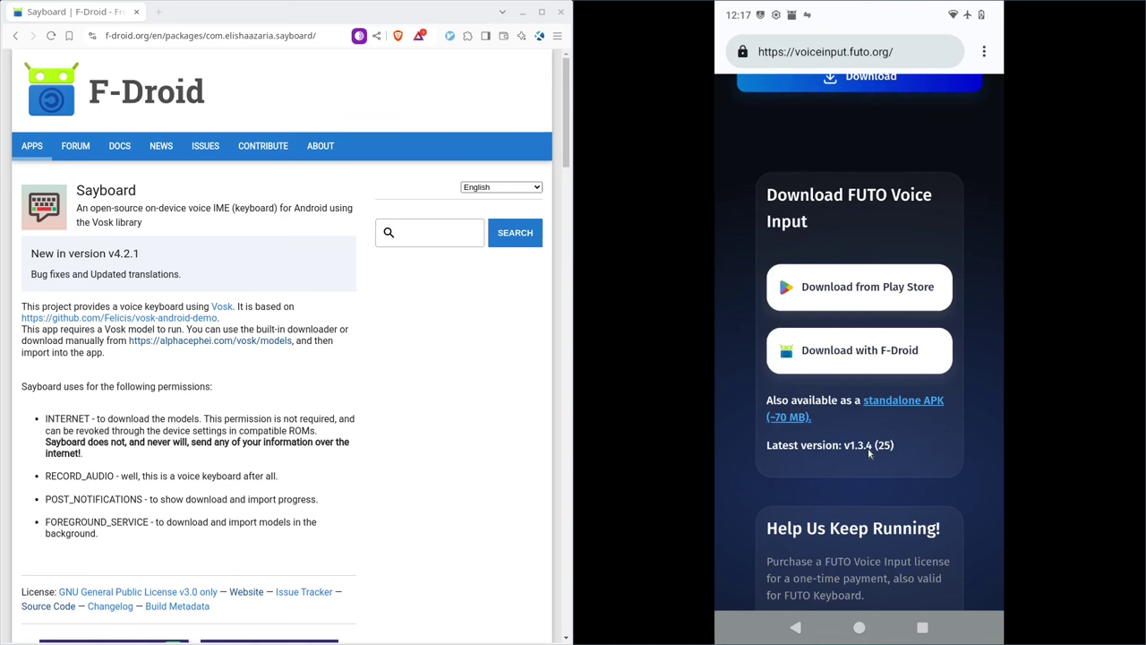
scroll(866, 451, up, 5)
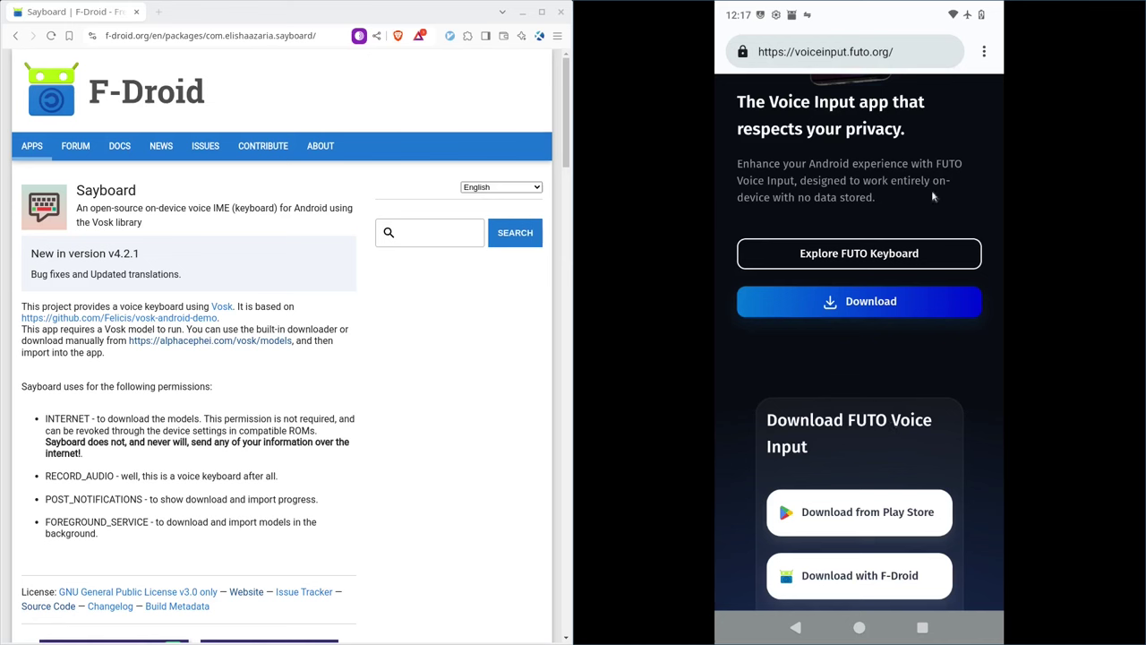
click(926, 56)
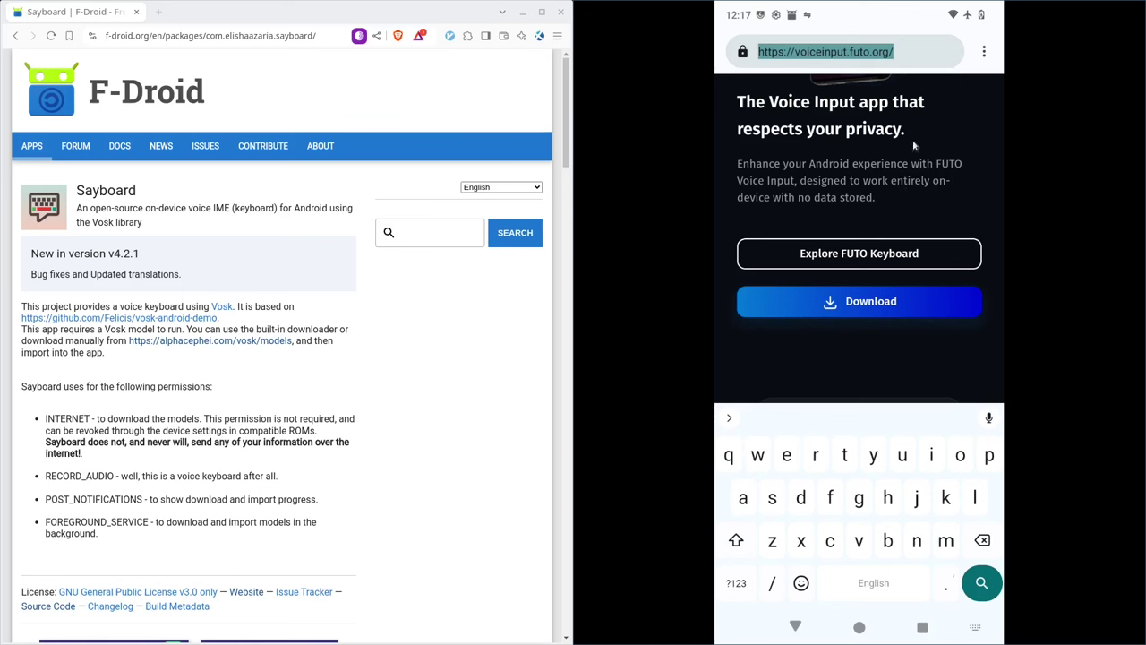
Start voice input on the web address, dismiss it, and return to the Google results for "futo"
click(989, 417)
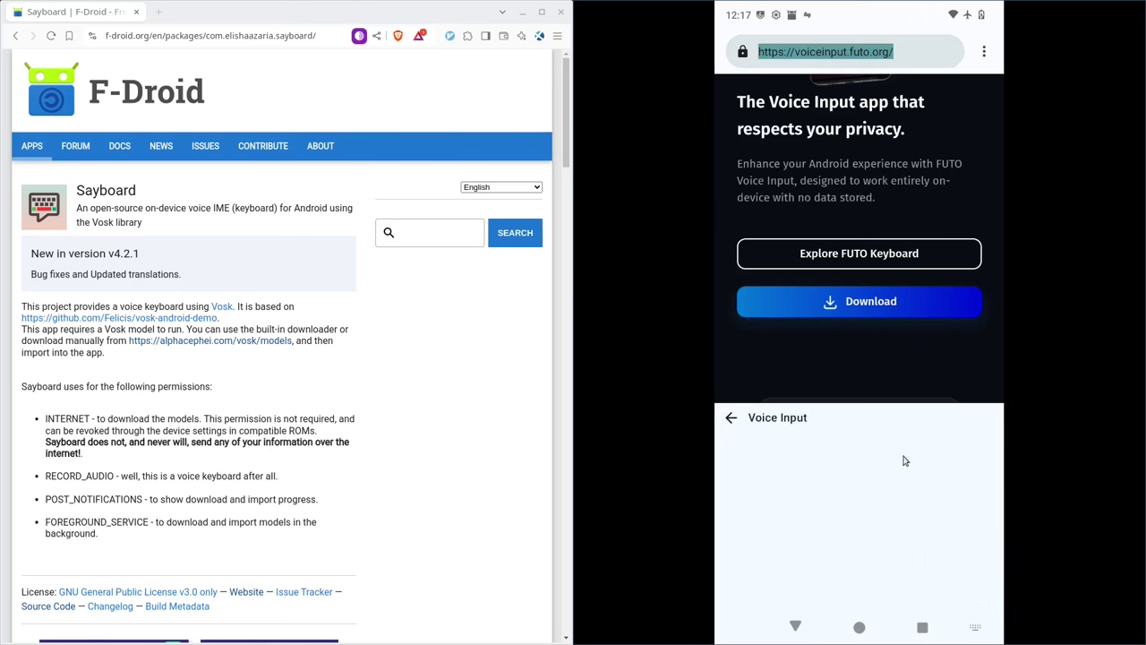
click(856, 365)
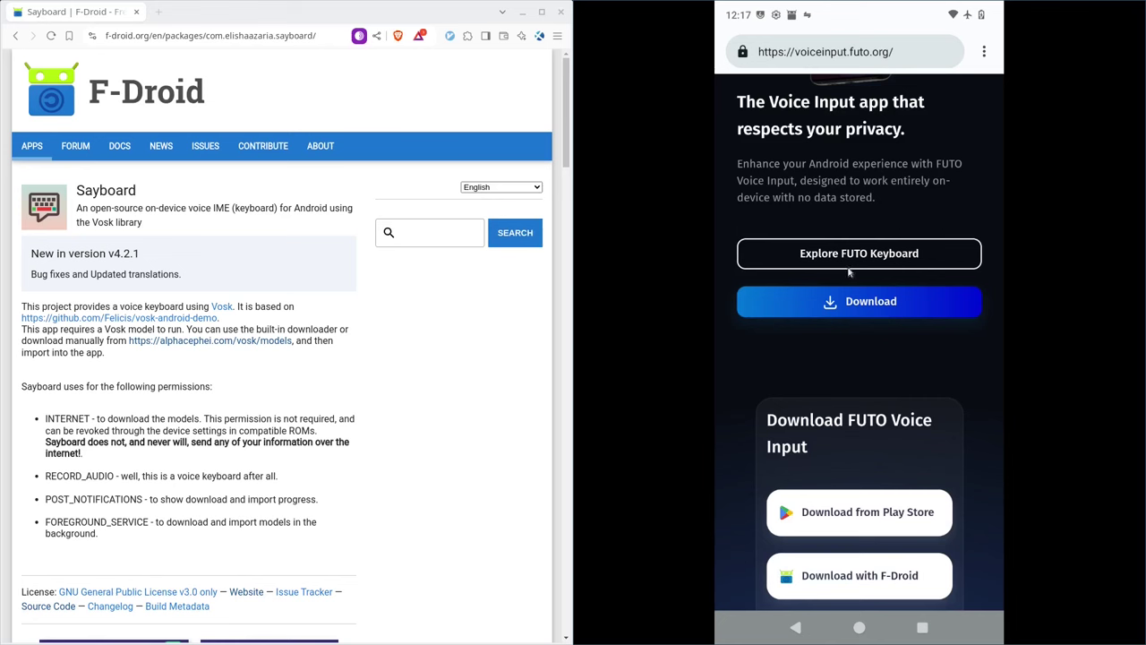
click(795, 630)
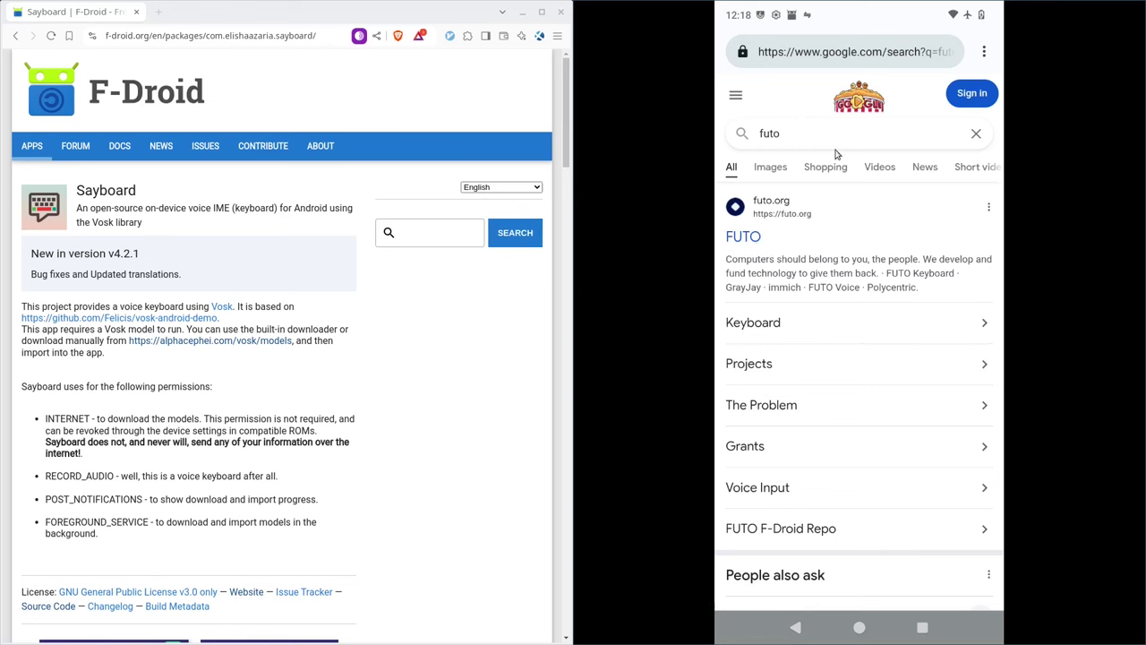
Dictate a remark about the missing live preview after "futo" in the Google search field, and leave the search without submitting it
click(909, 140)
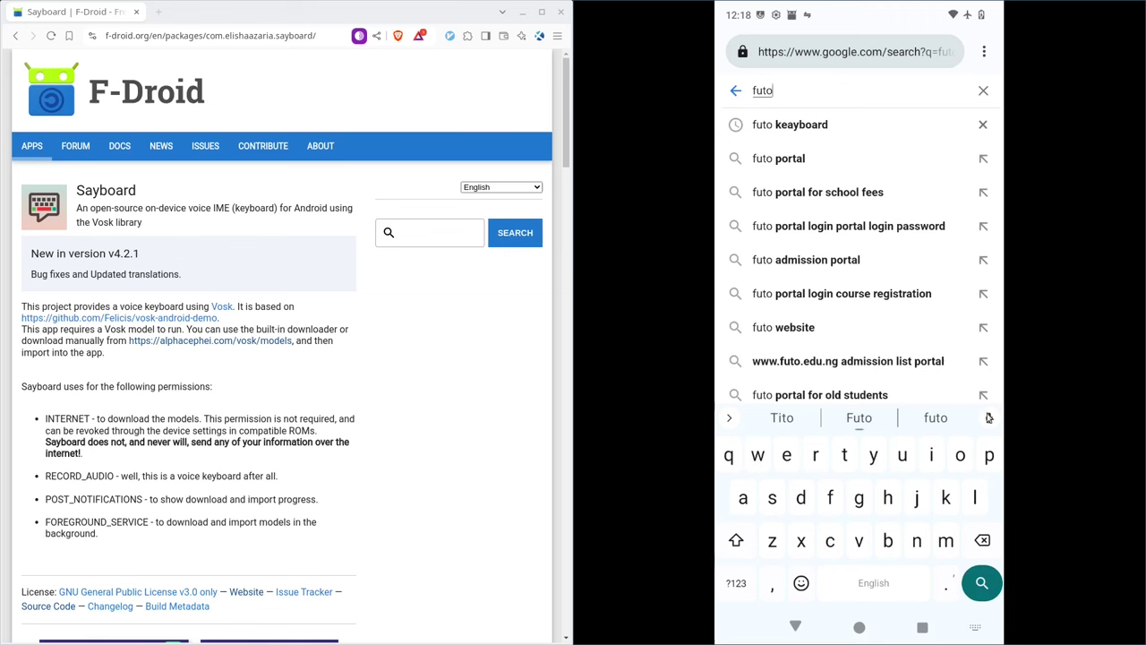
click(989, 417)
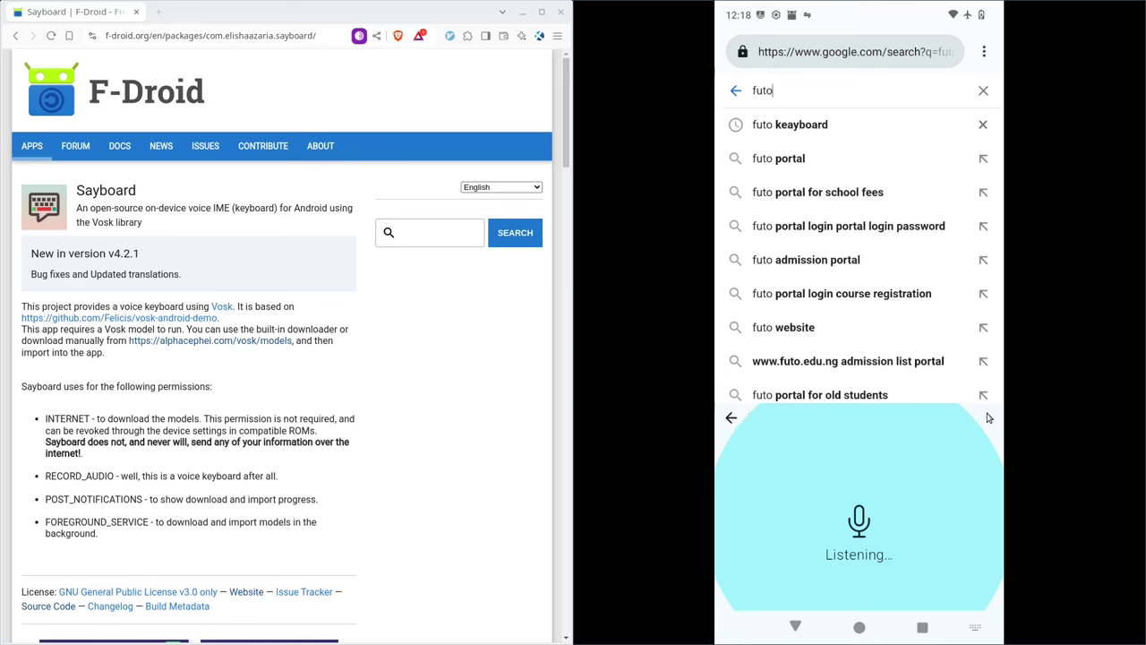
click(862, 531)
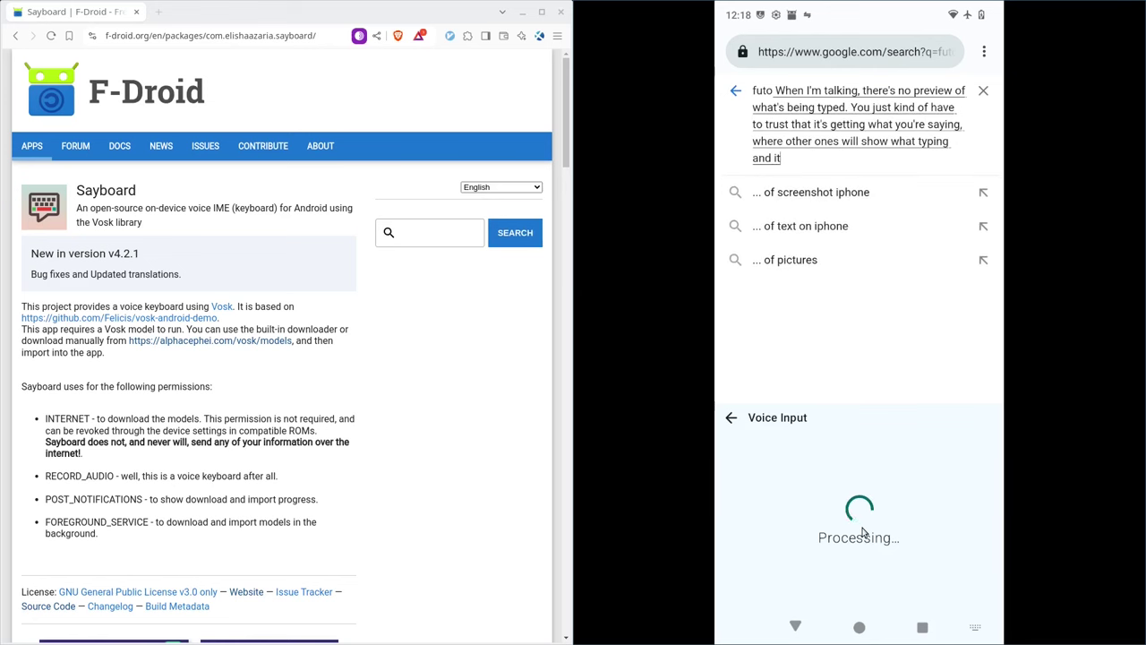
click(735, 93)
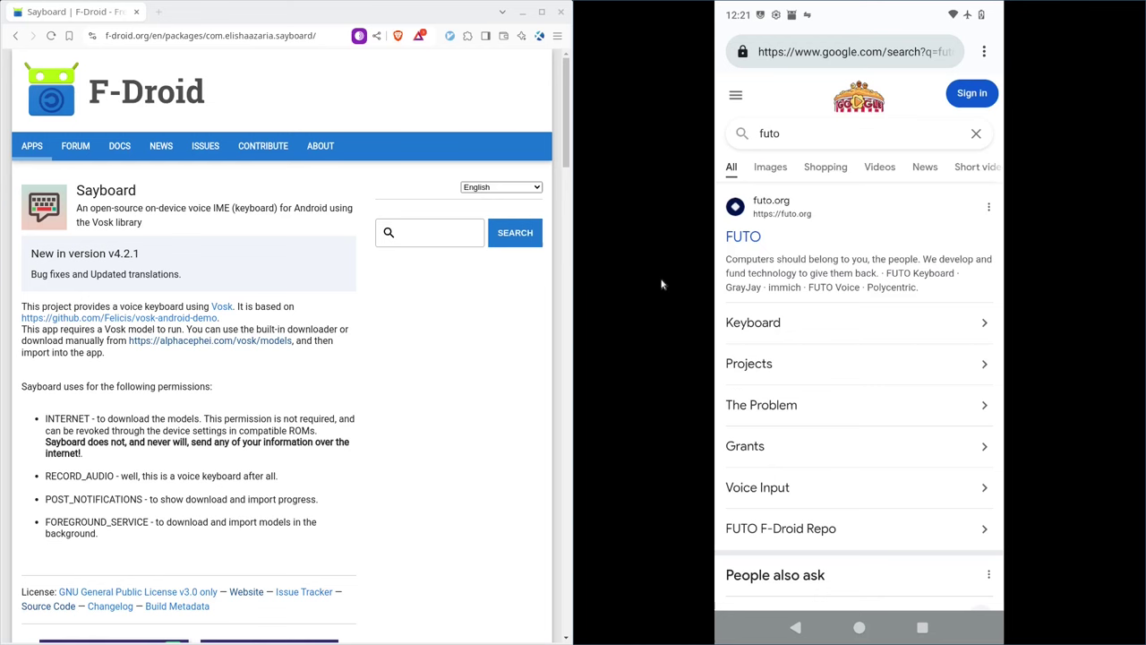
drag(177, 191, 75, 191)
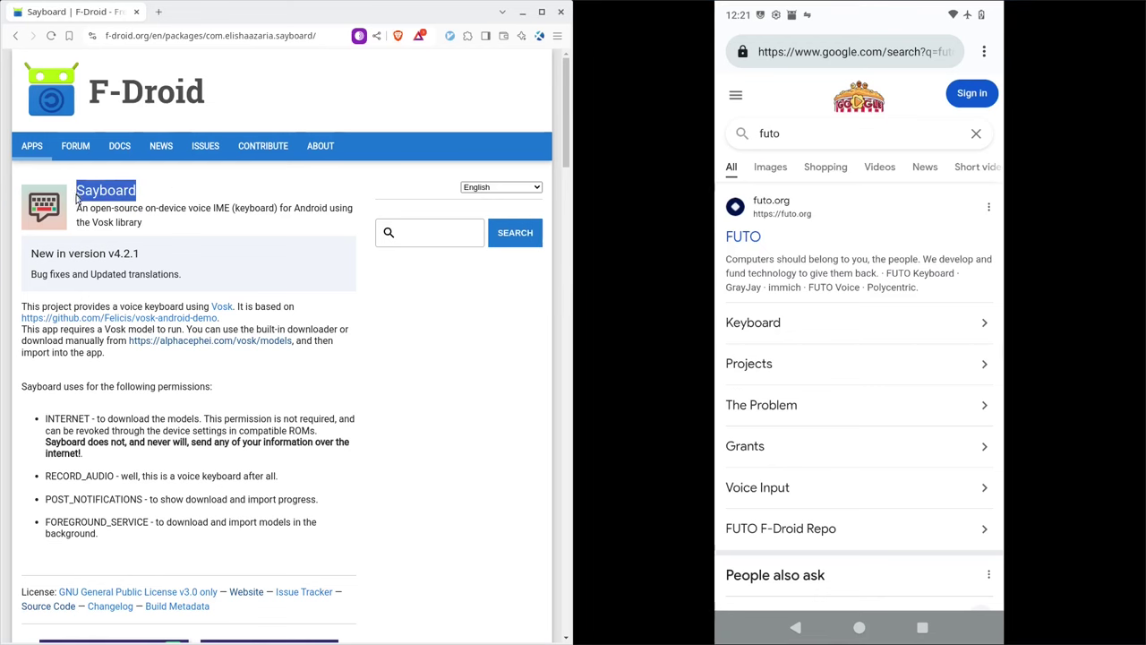
click(778, 243)
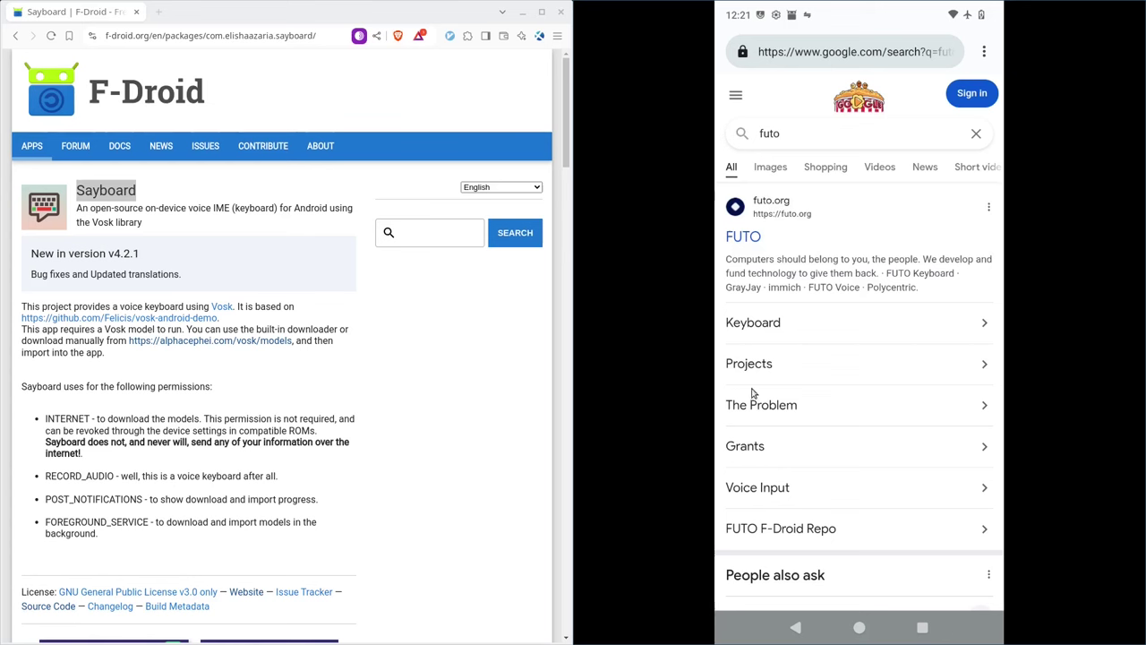
Bring up the FUTO keyboard on the browser's address field and examine its letter and number/symbol layouts
click(826, 47)
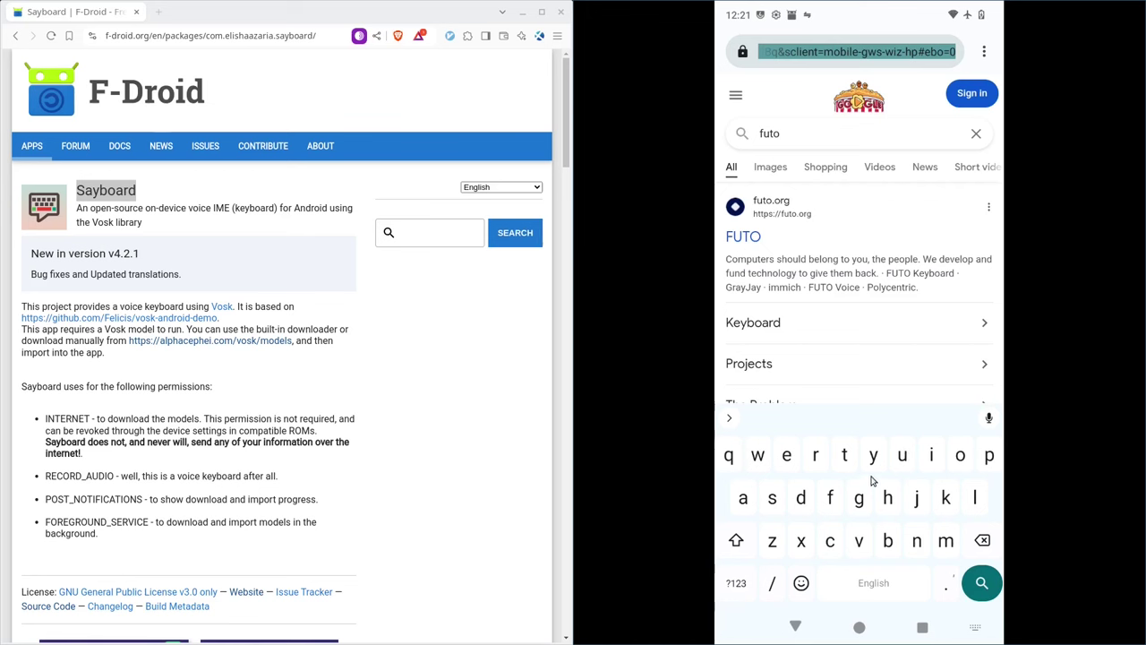
click(736, 583)
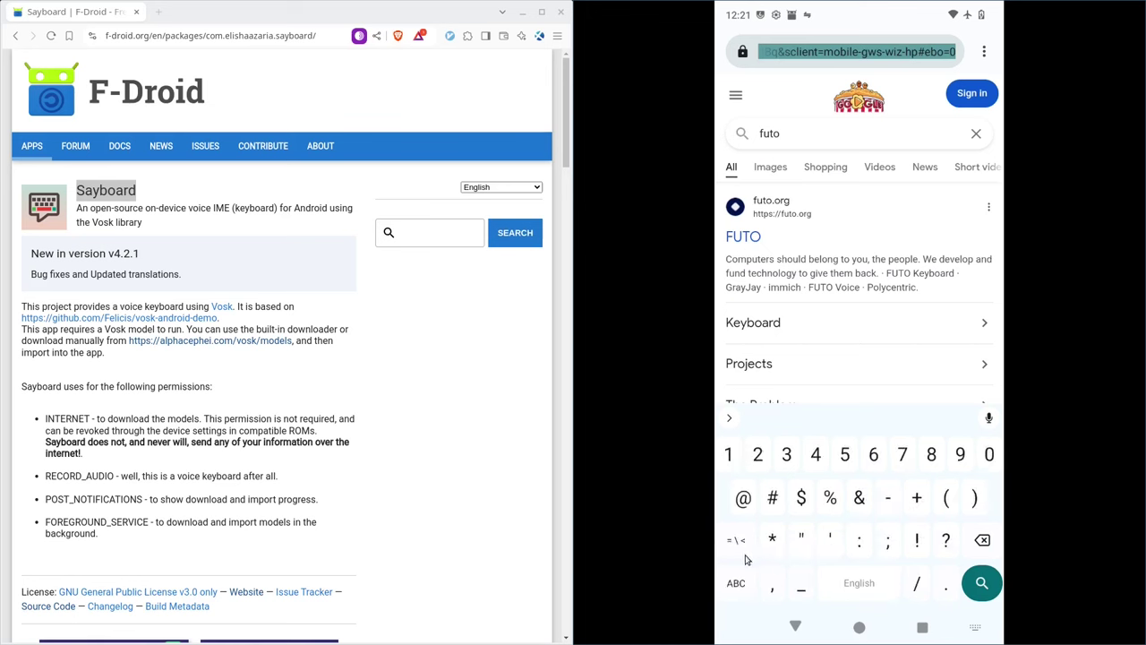
click(737, 584)
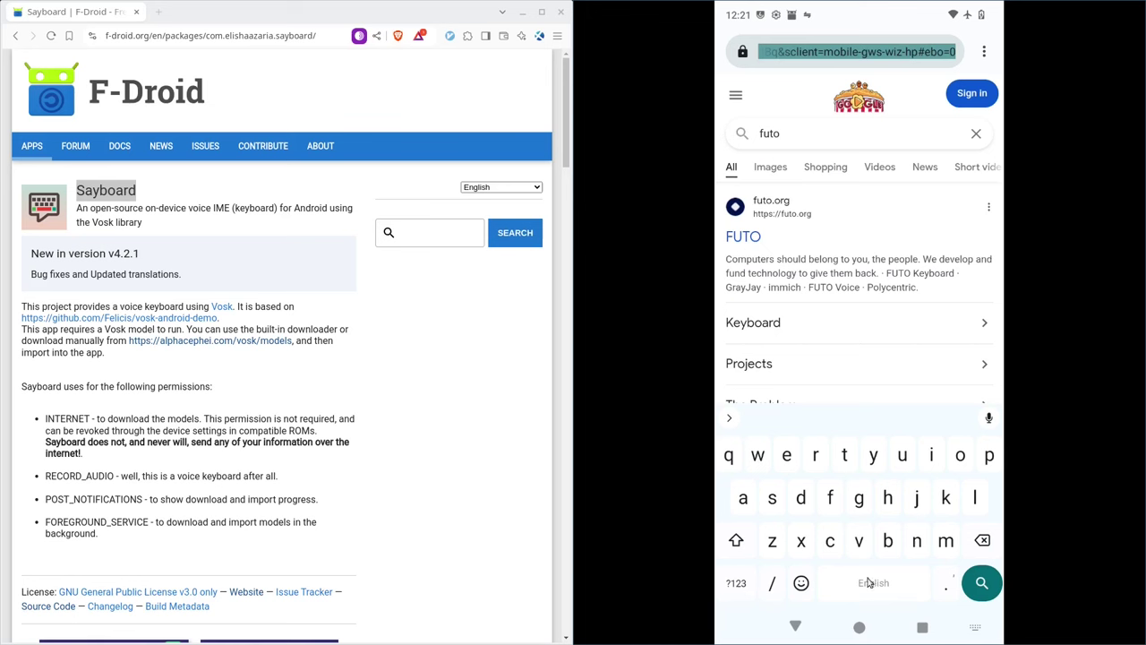
click(737, 587)
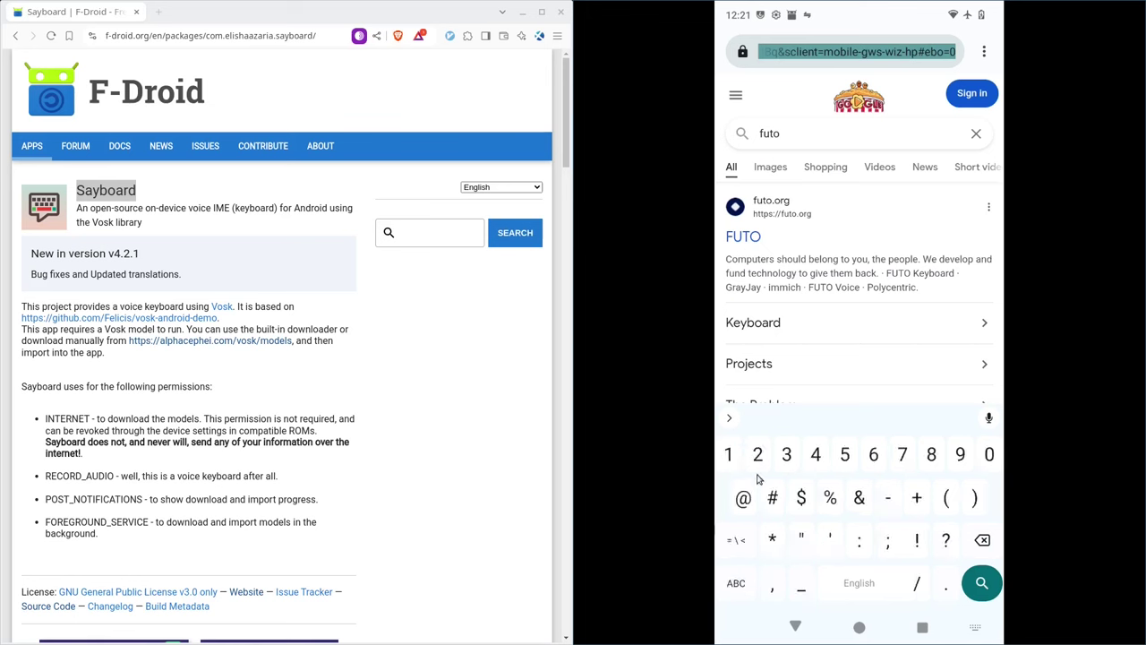
click(737, 587)
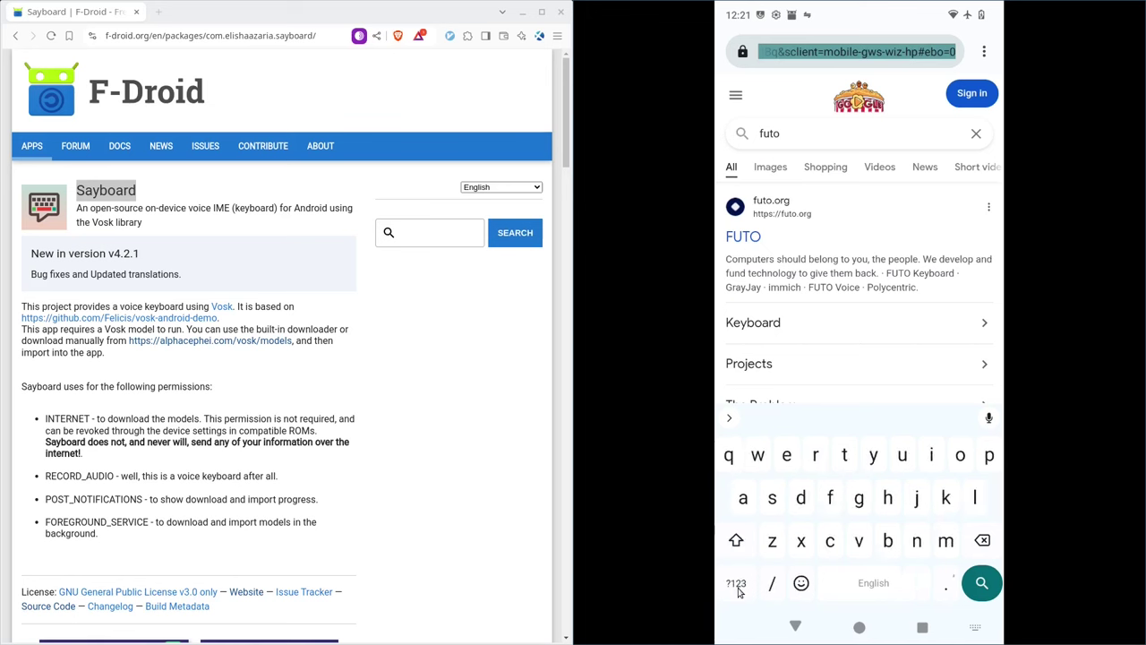
click(737, 587)
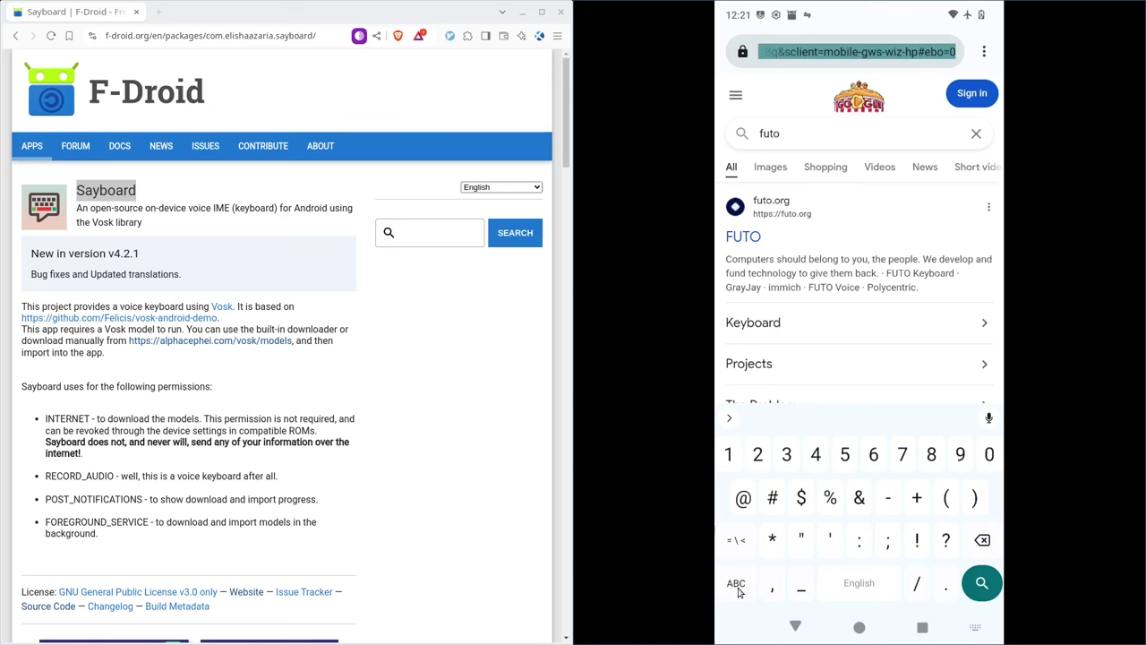